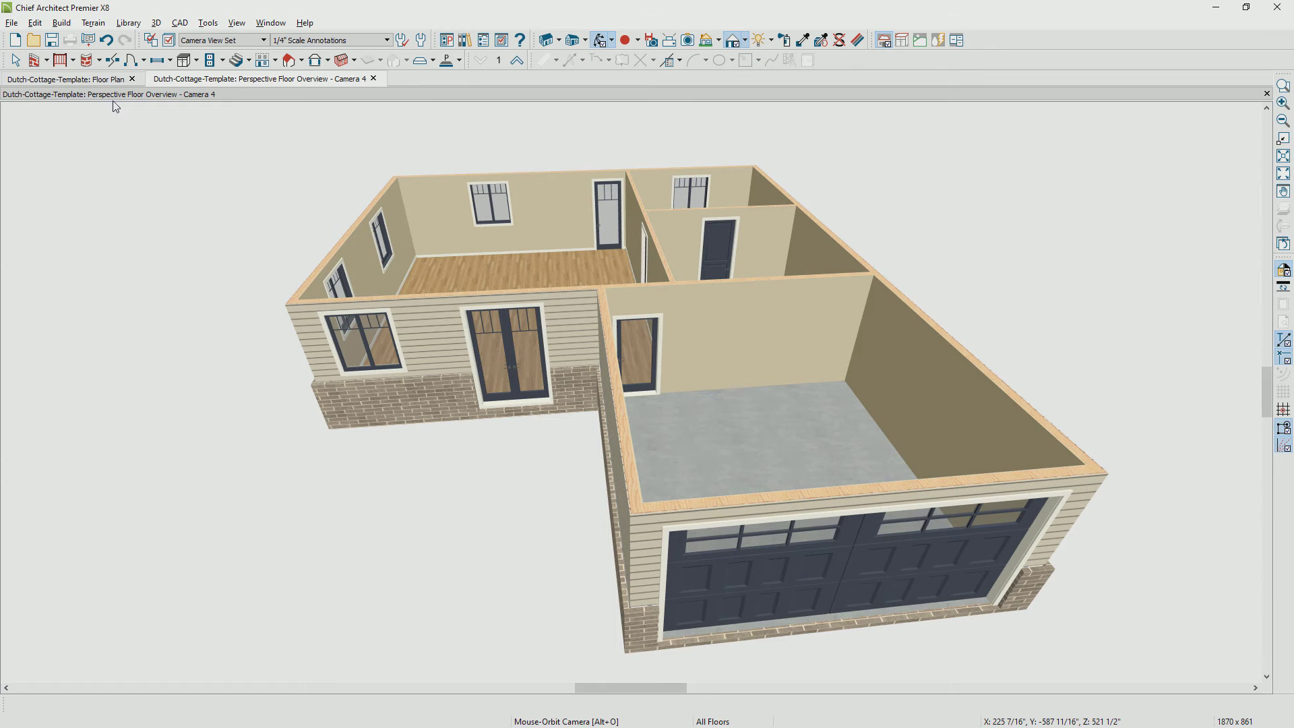
Step: Build the cottage foundation as a Monolithic Slab and tilt the 3D view over it
click(62, 24)
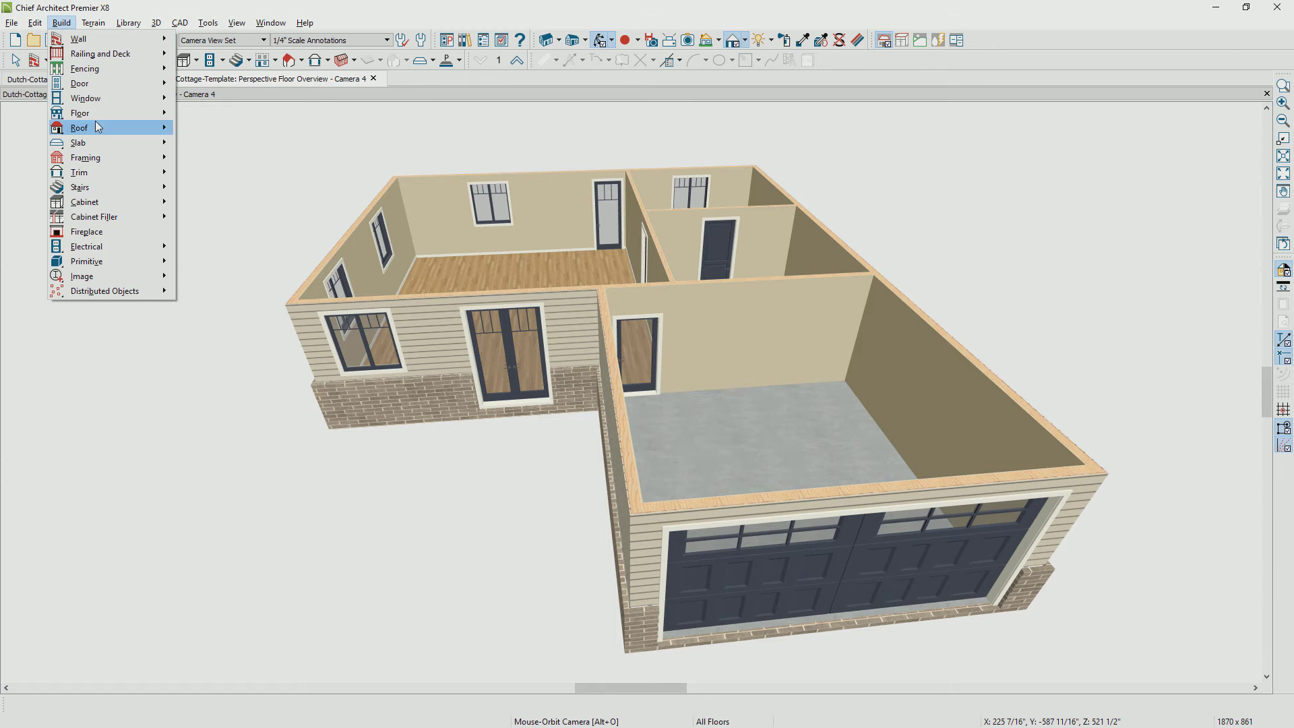
mouse_move(108, 113)
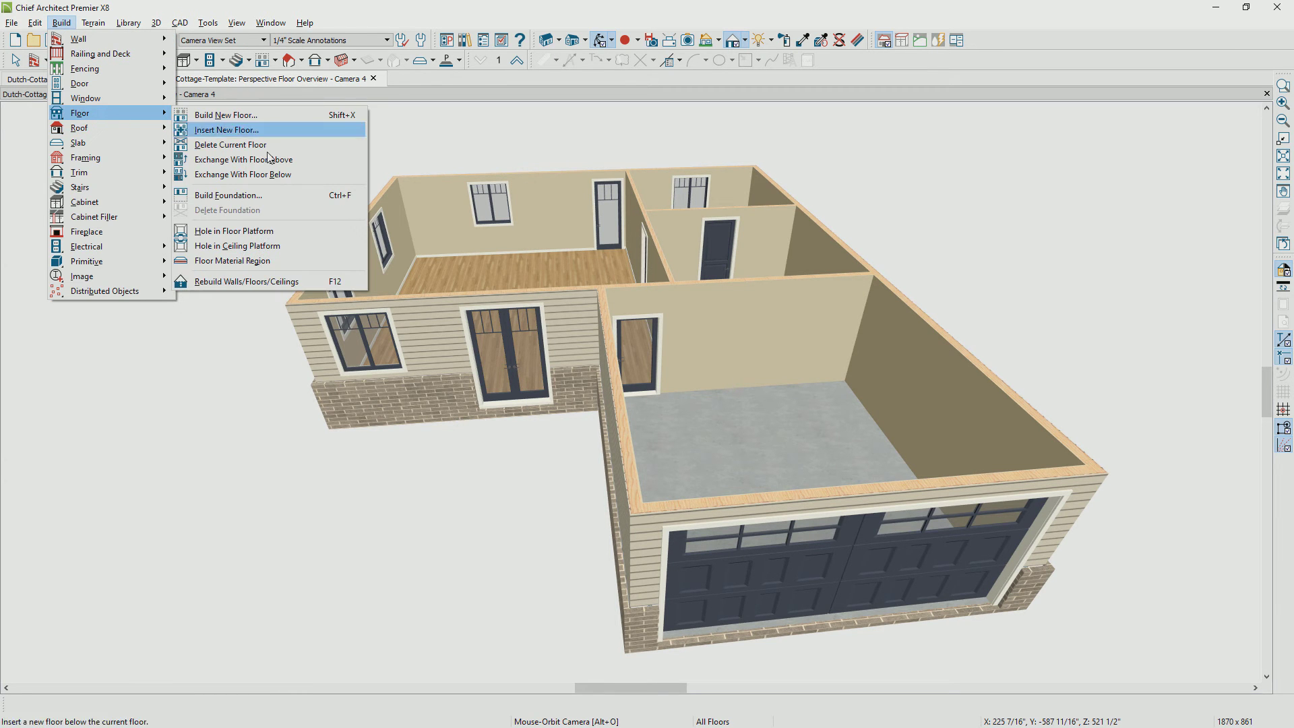
click(266, 194)
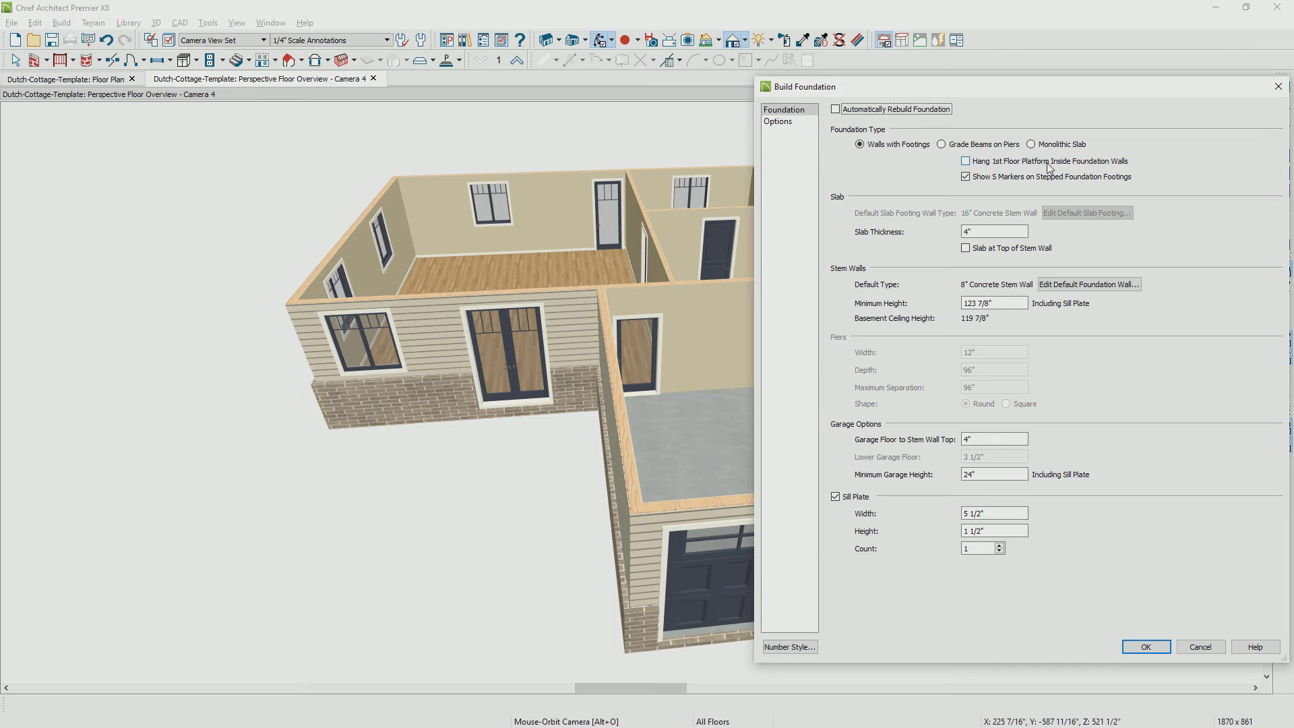
click(1032, 146)
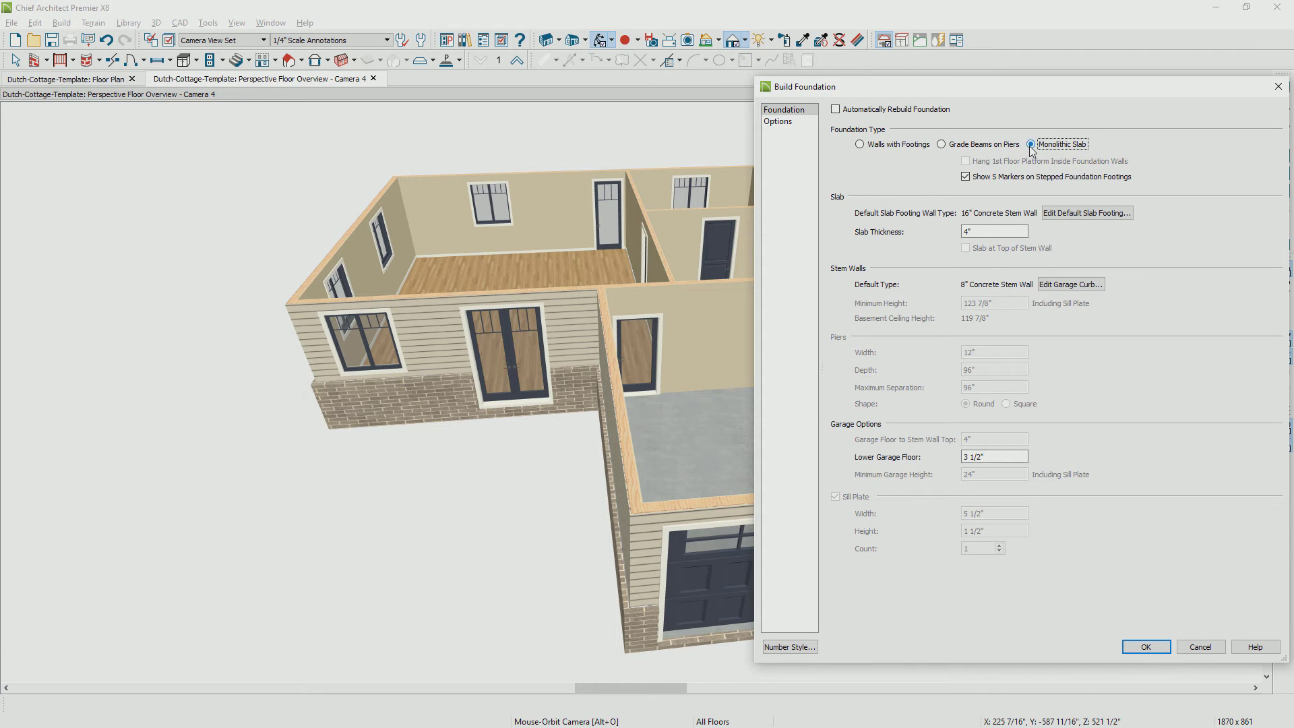
click(1163, 646)
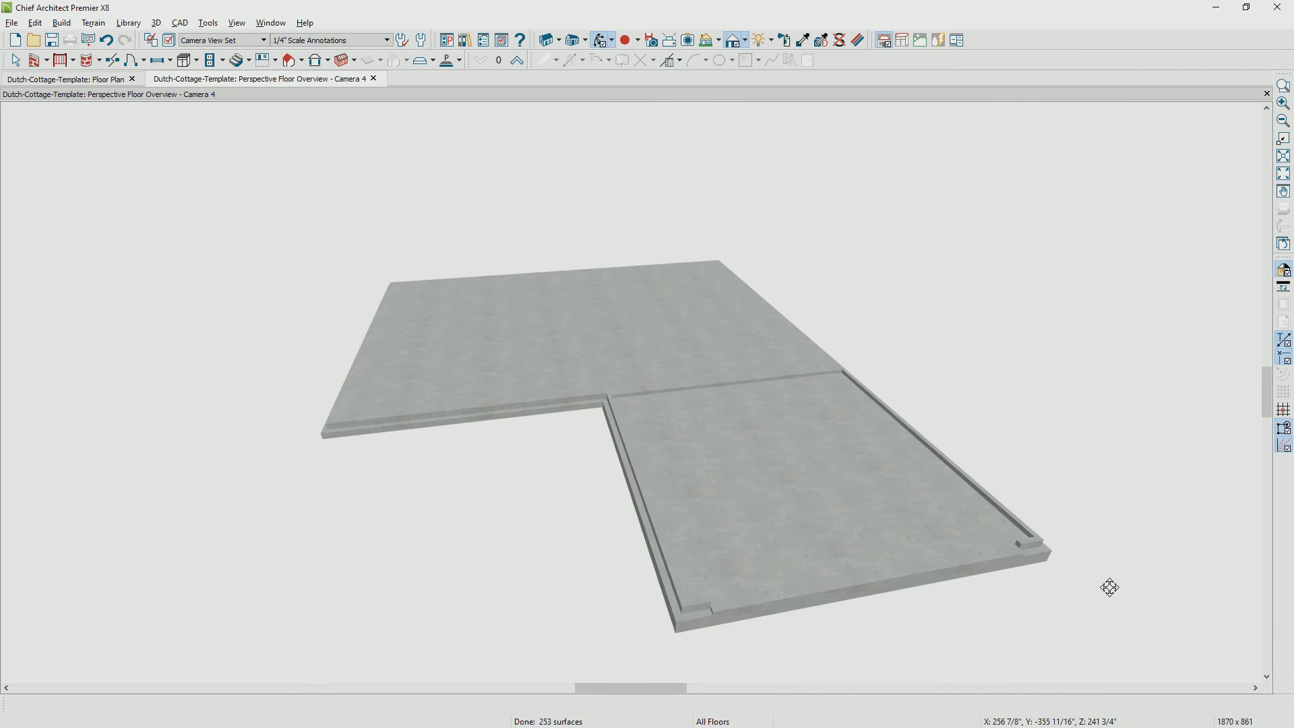
mouse_move(1106, 587)
mouse_down()
mouse_move(1108, 416)
mouse_move(1124, 573)
mouse_up()
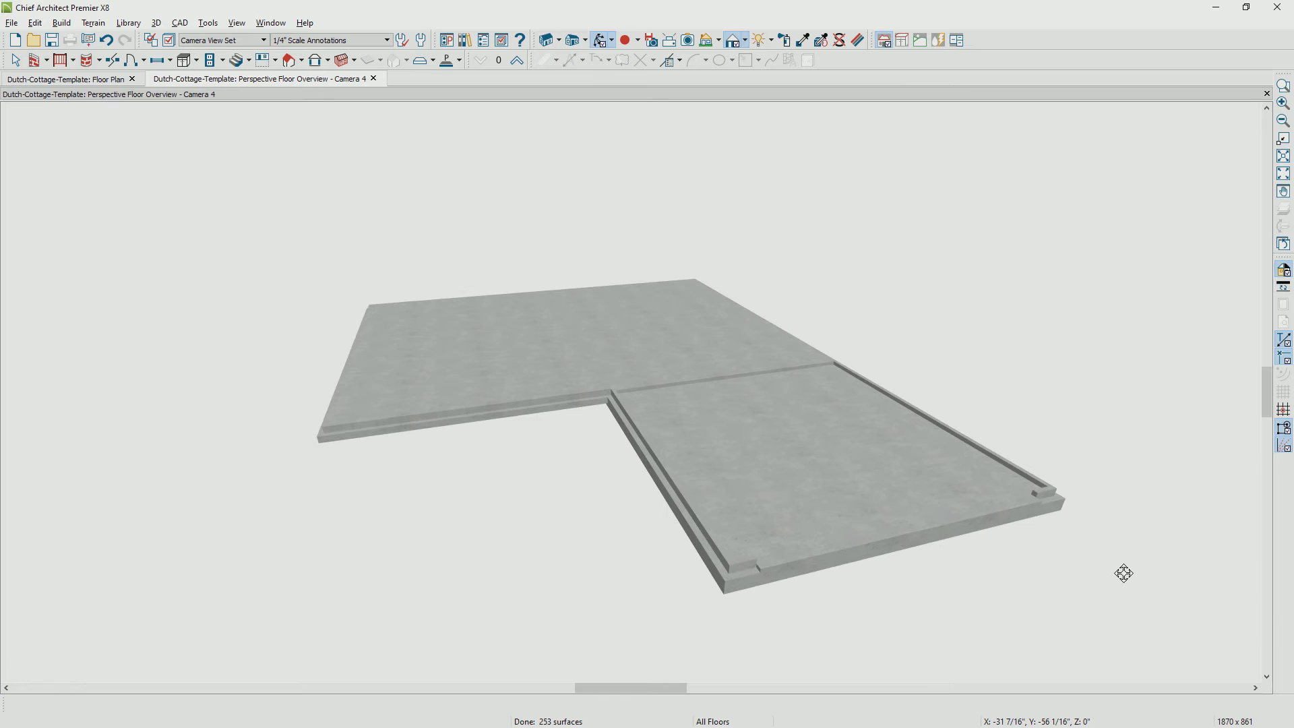
Step: Rebuild the foundation as Walls with Footings, hanging the 1st floor platform inside the foundation walls
click(66, 24)
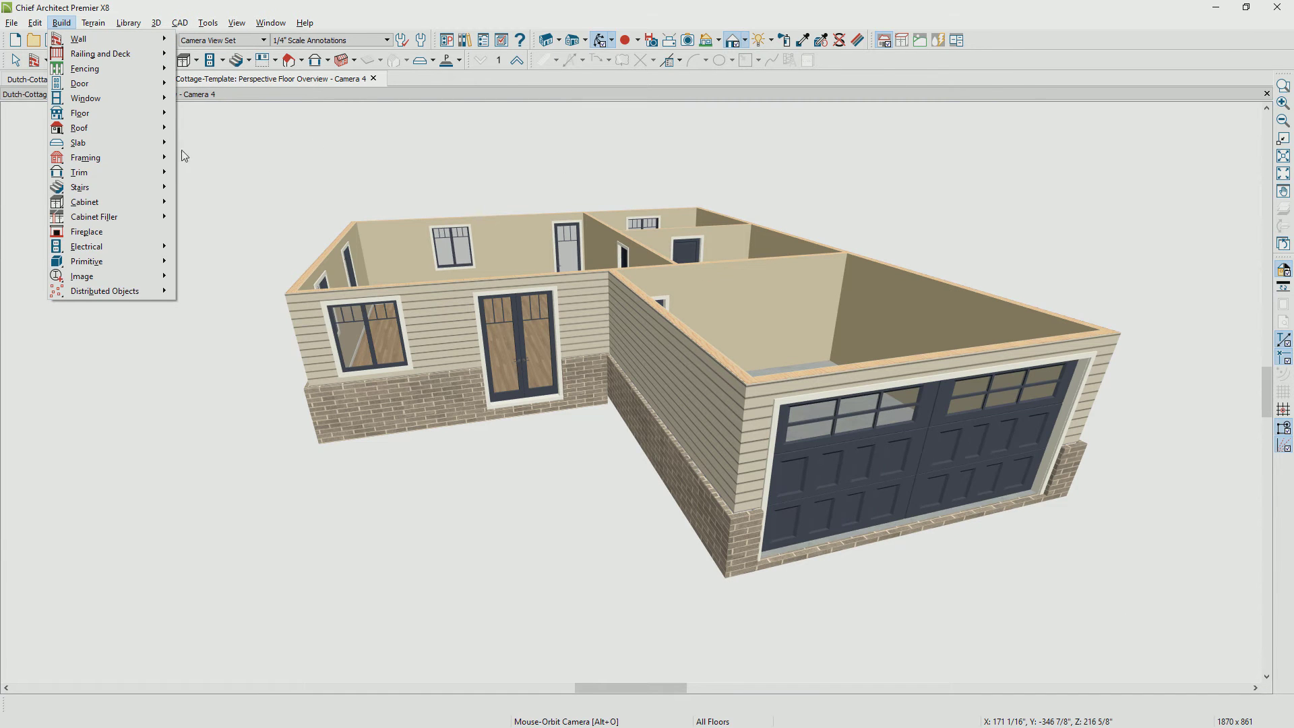
mouse_move(103, 115)
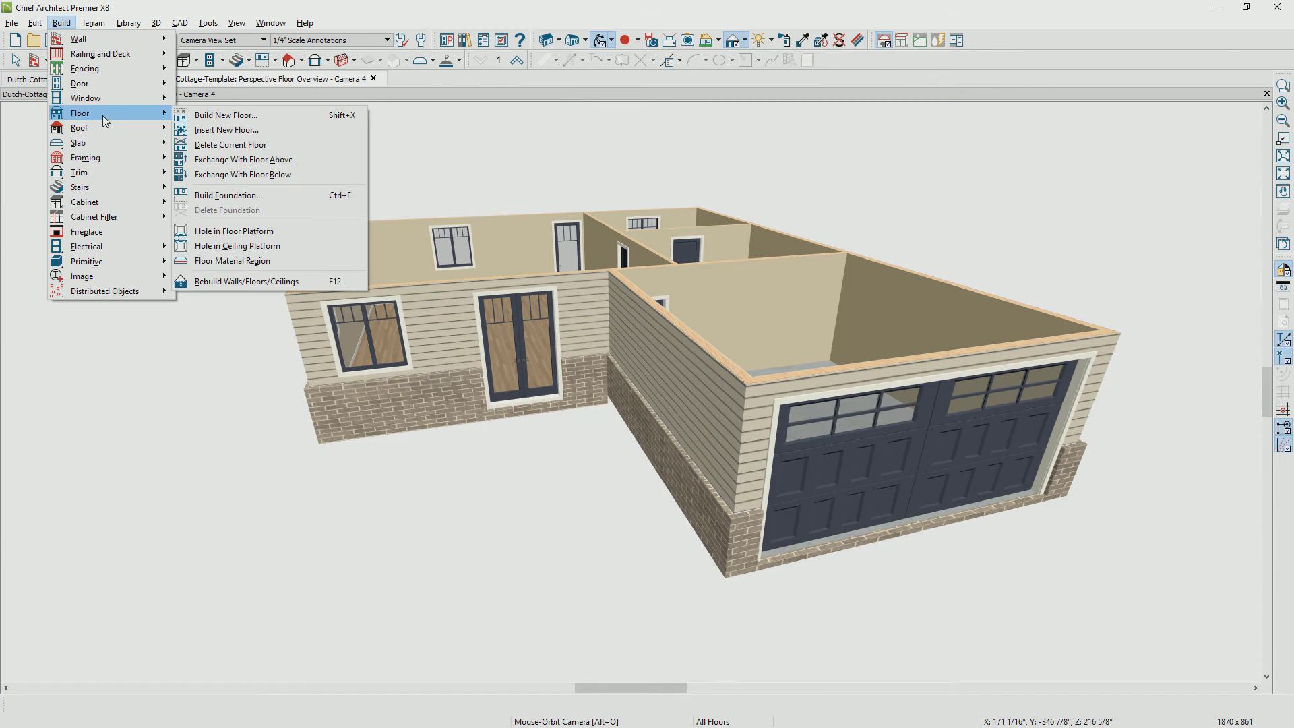
click(259, 195)
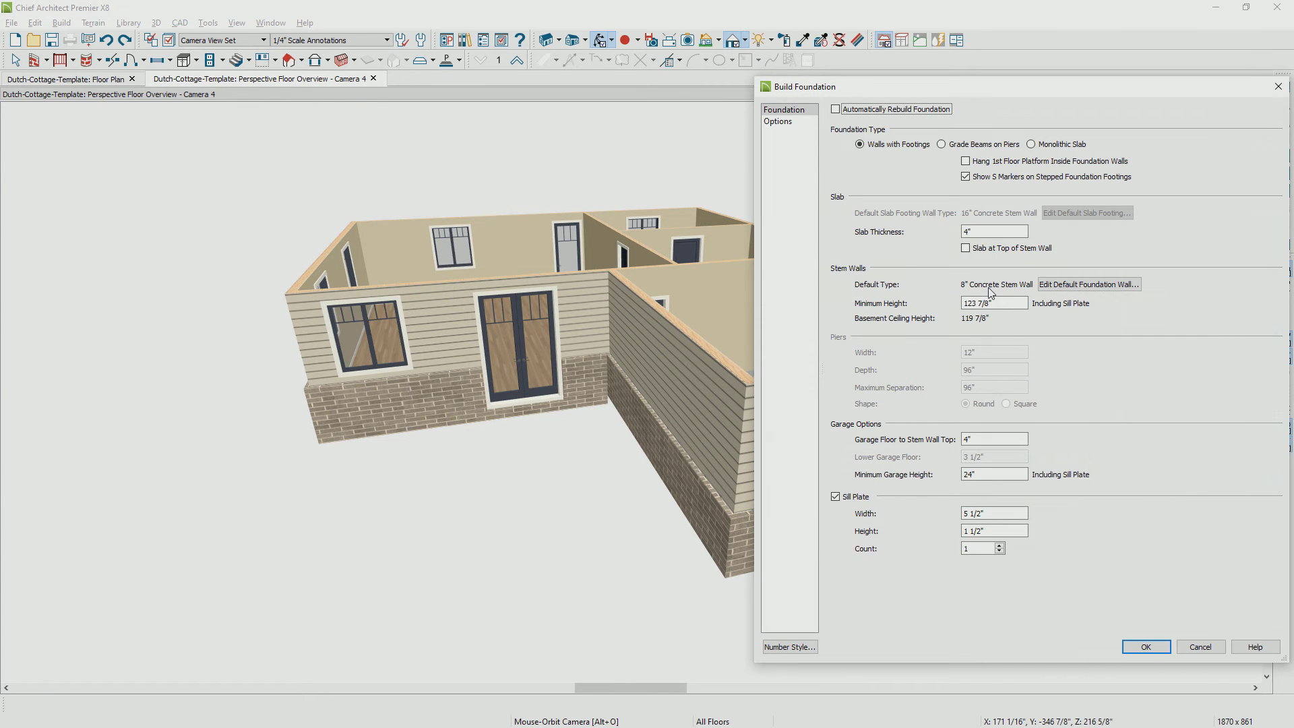
click(1000, 308)
click(966, 163)
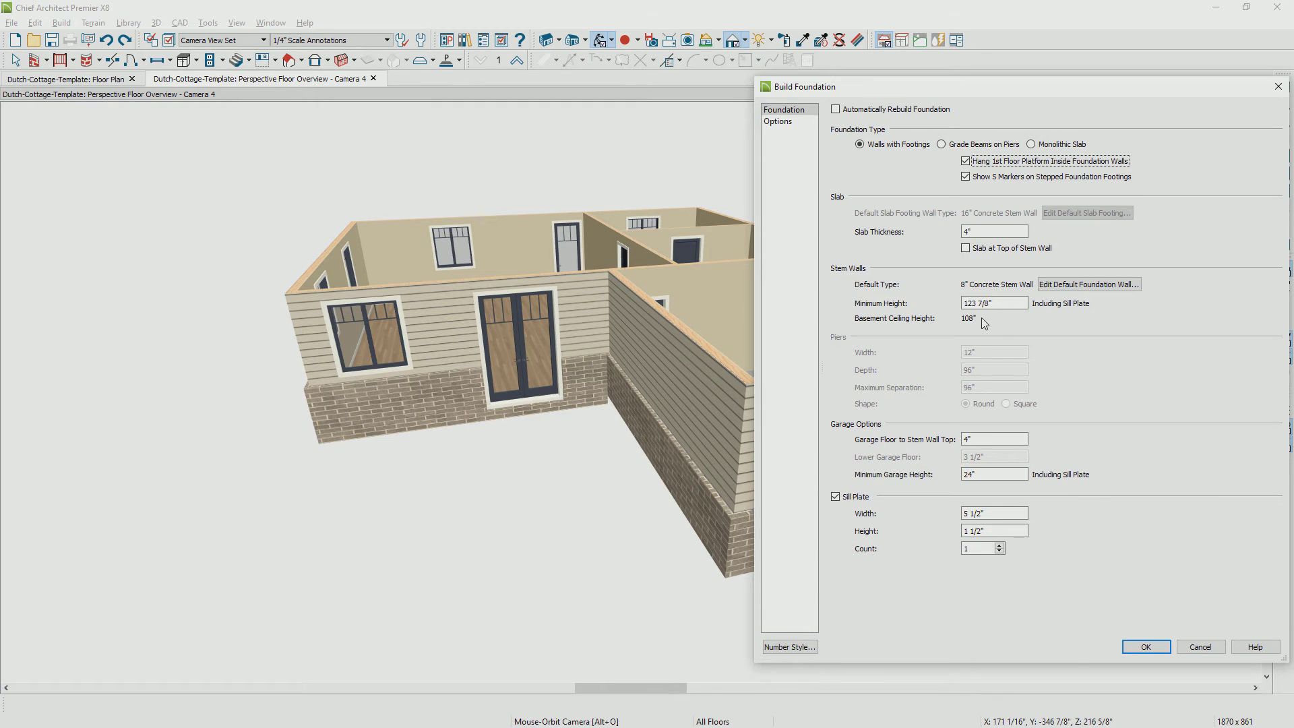
key(Return)
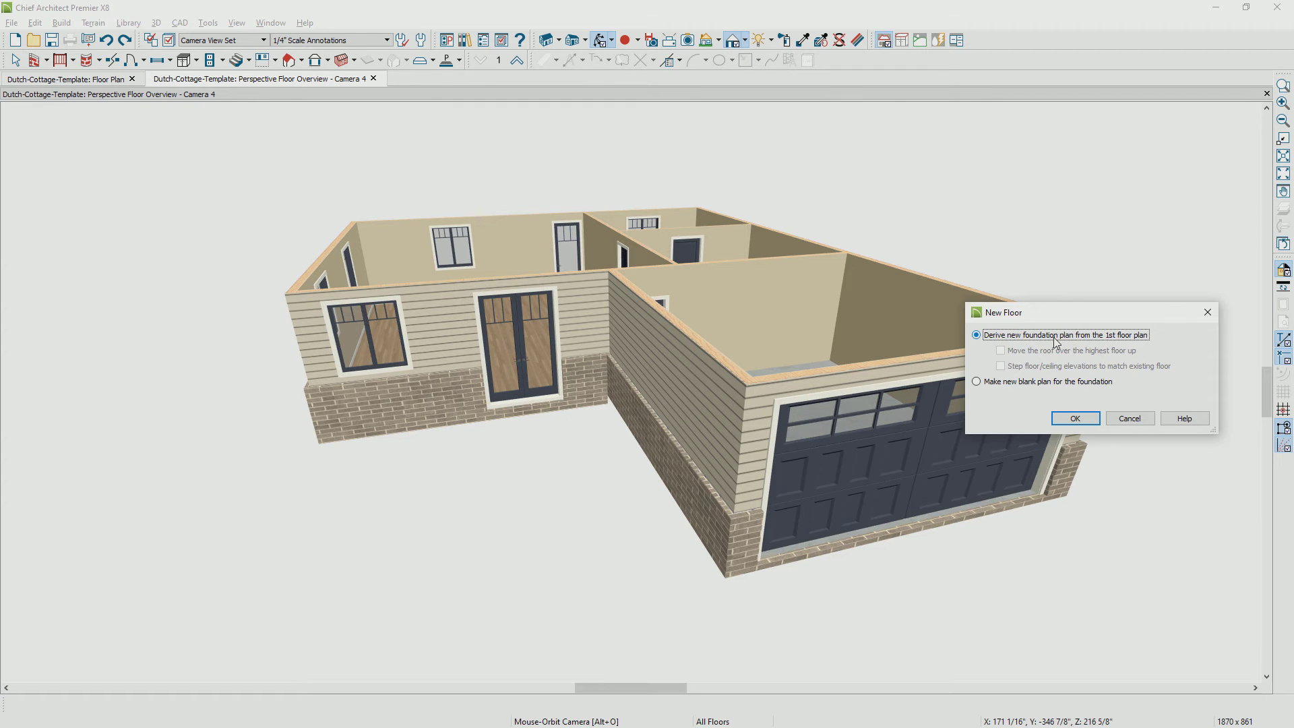
Step: Derive the new foundation plan from the 1st floor plan and orbit to inspect the wood-floored basement
click(1086, 424)
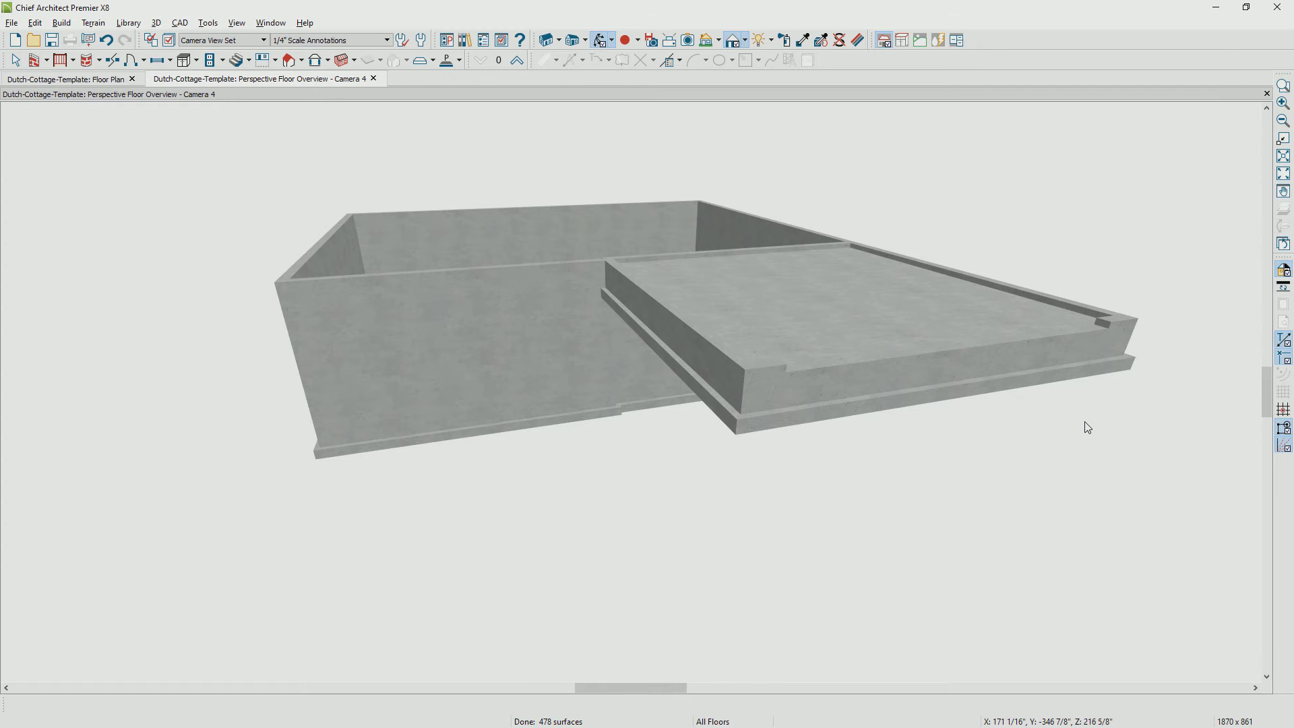
drag(1087, 427, 1046, 465)
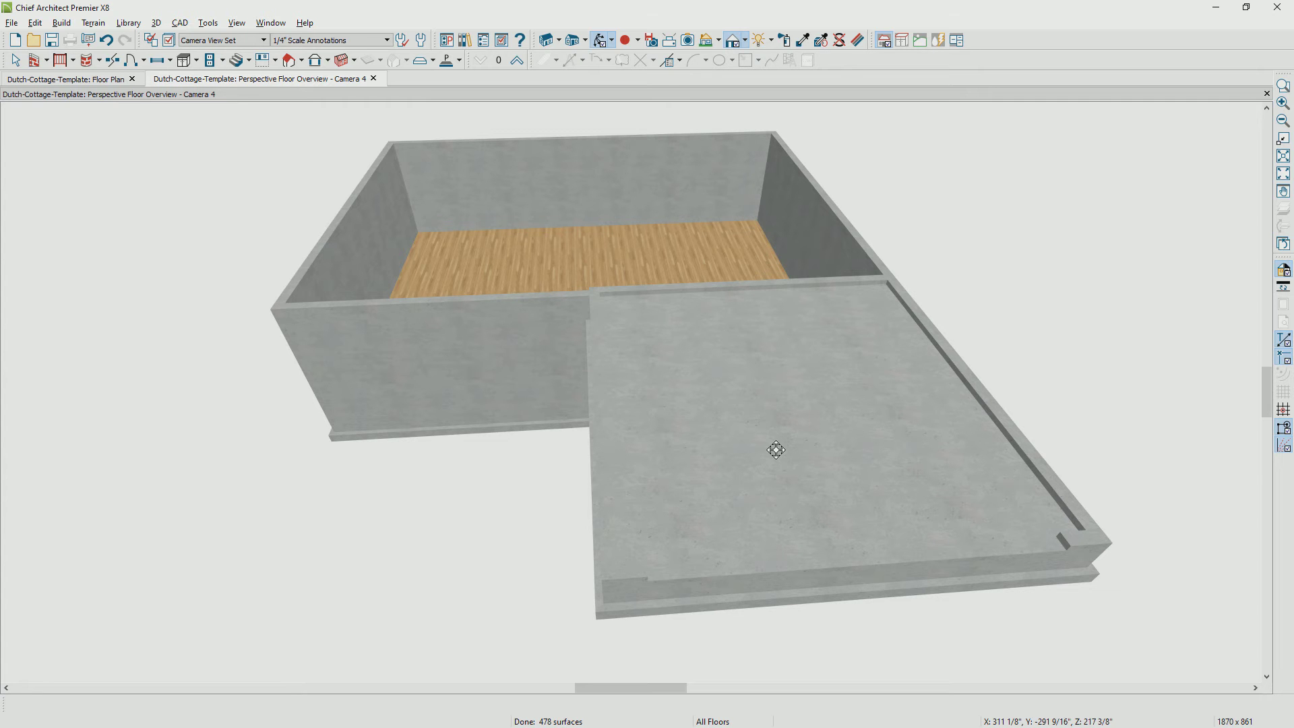
drag(598, 462, 708, 455)
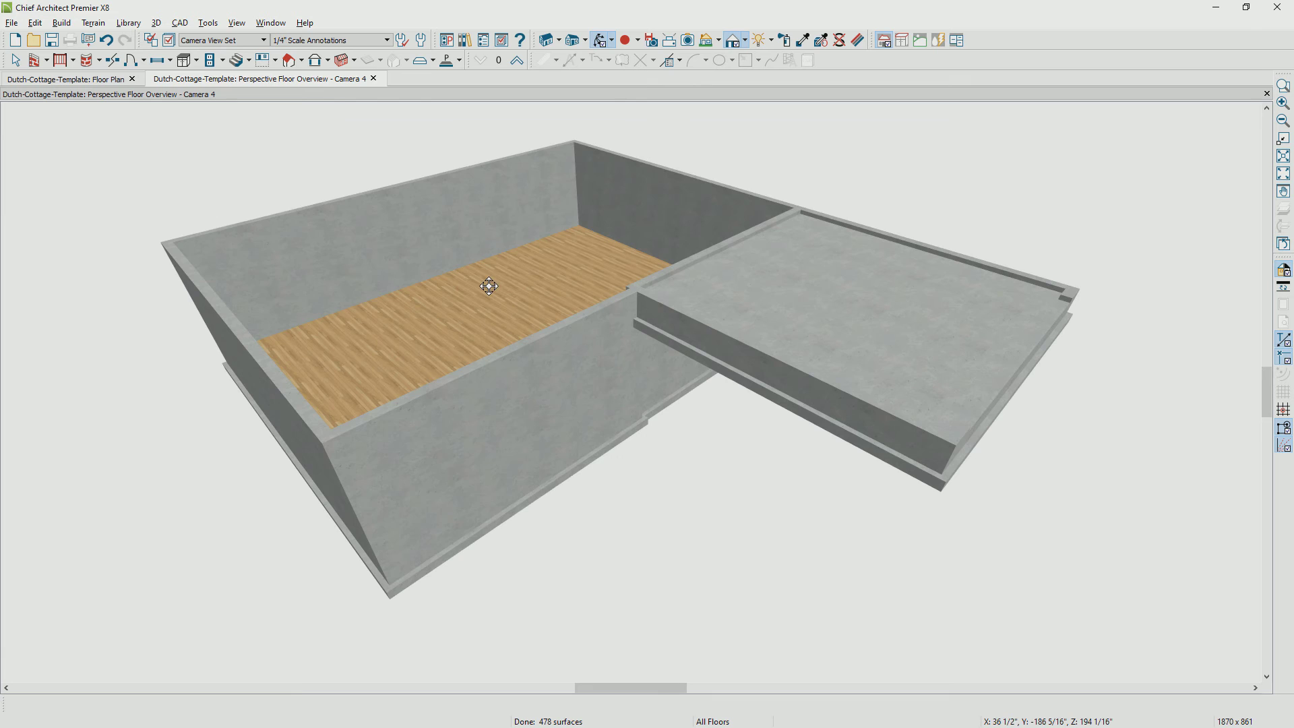
Step: Tile the floor plan beside the 3D view and zoom into the plan
key(alt+w)
key(v)
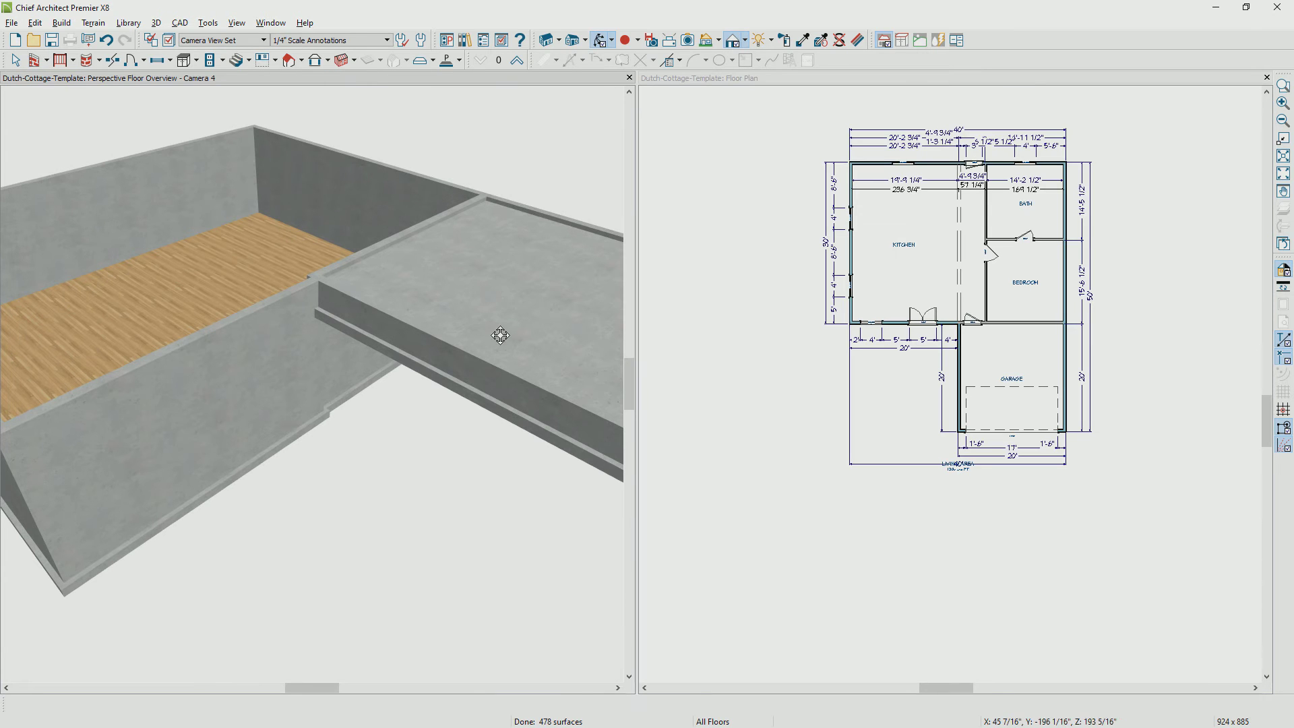
scroll(981, 286, up, 2)
click(981, 287)
scroll(981, 286, up, 2)
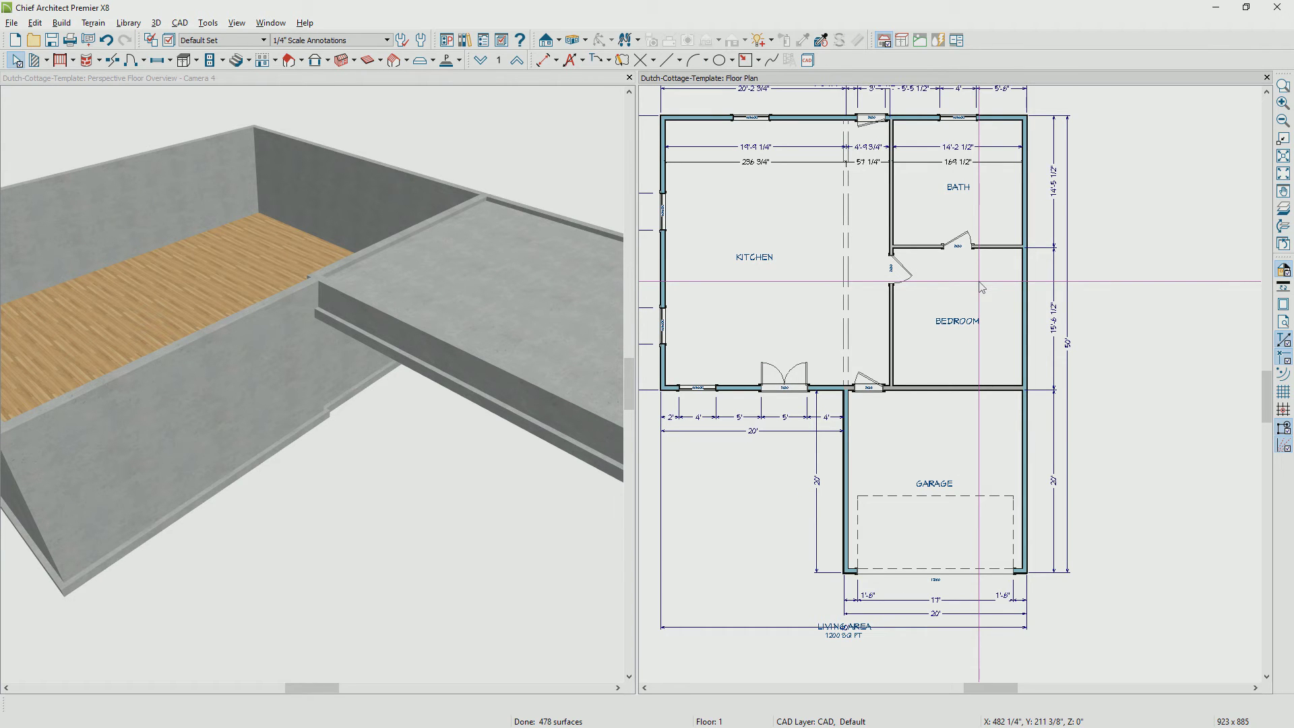
Step: Make the wall between KITCHEN and BATH/BEDROOM a Bearing Wall
click(891, 343)
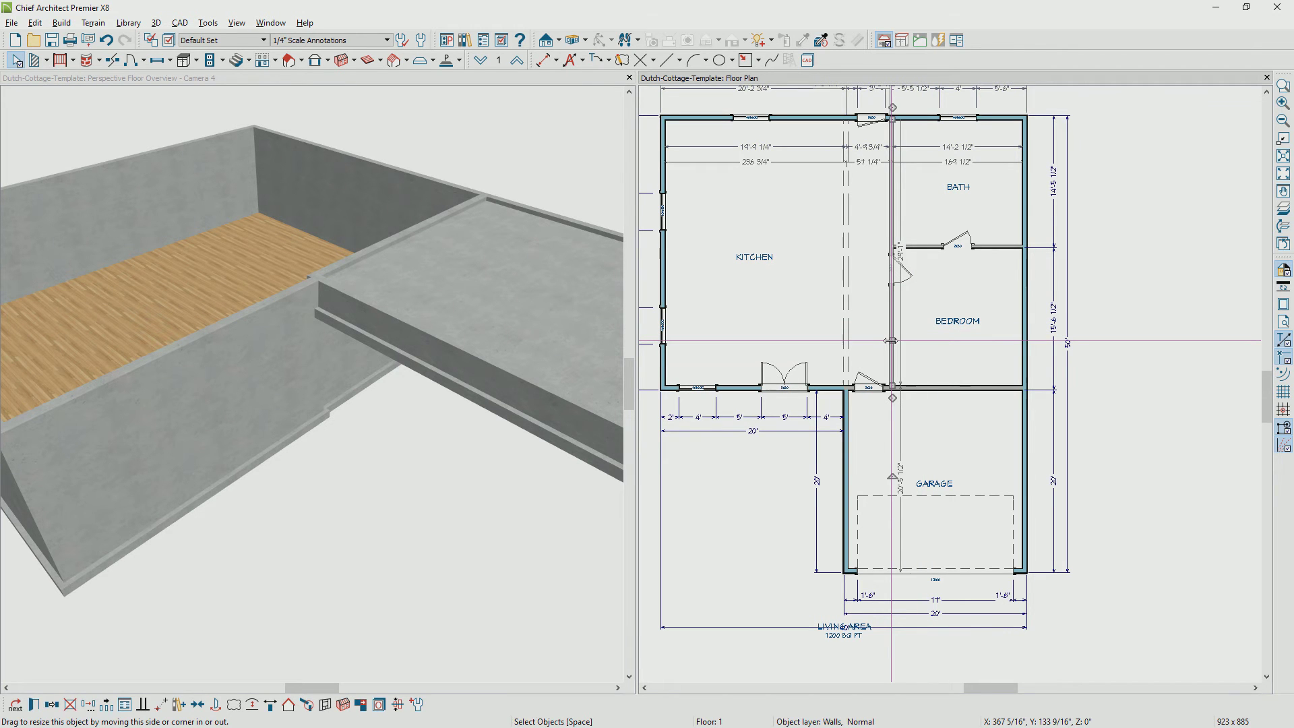
double_click(891, 341)
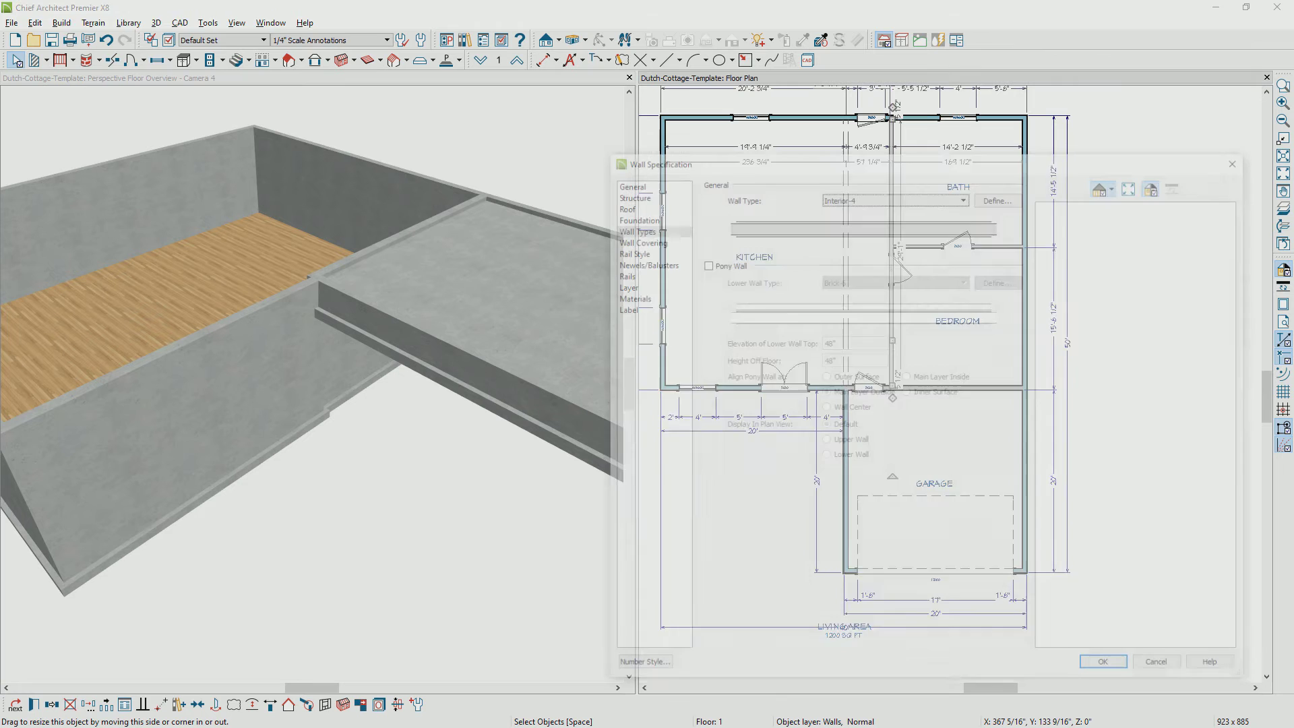
click(628, 193)
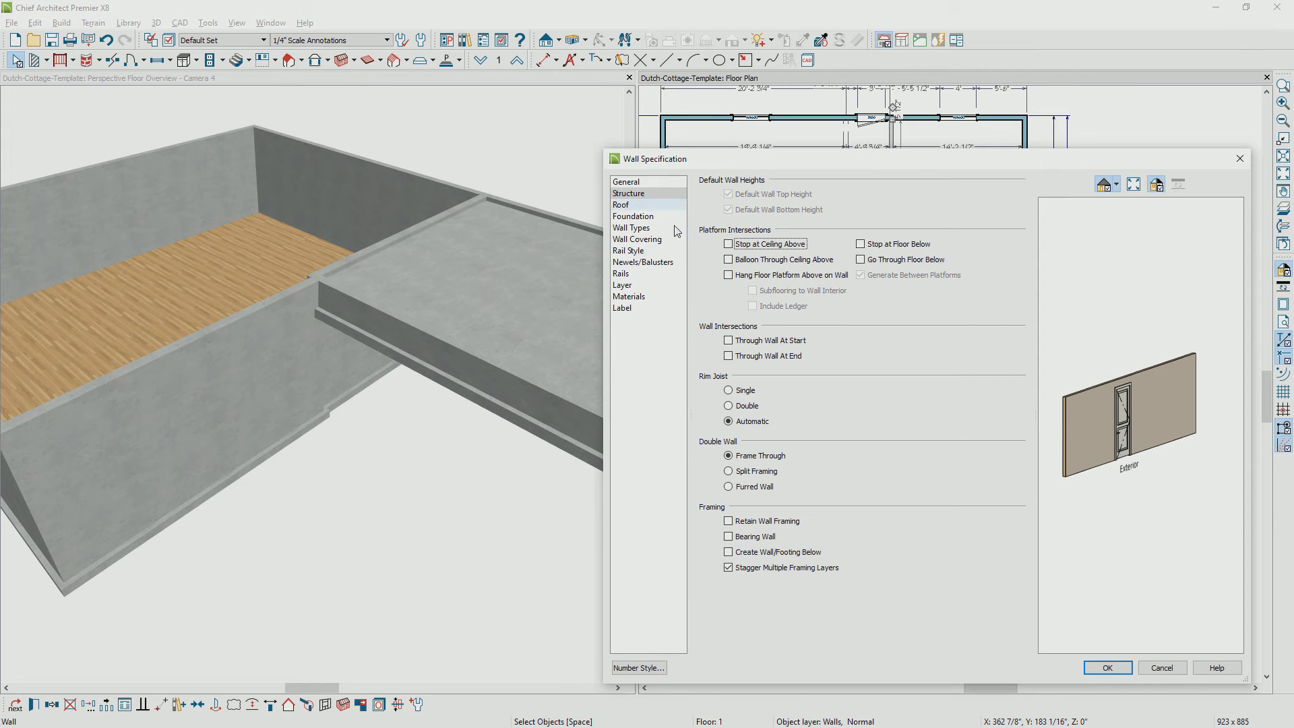
click(728, 536)
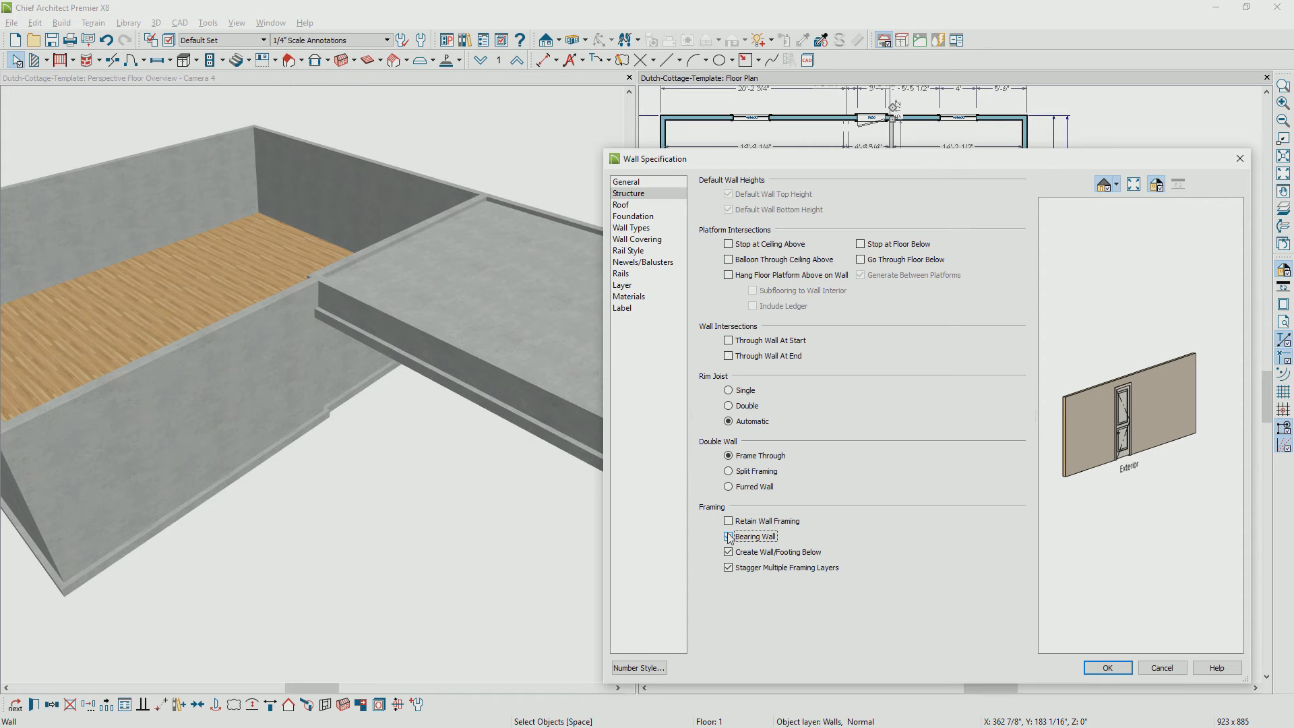
click(1099, 666)
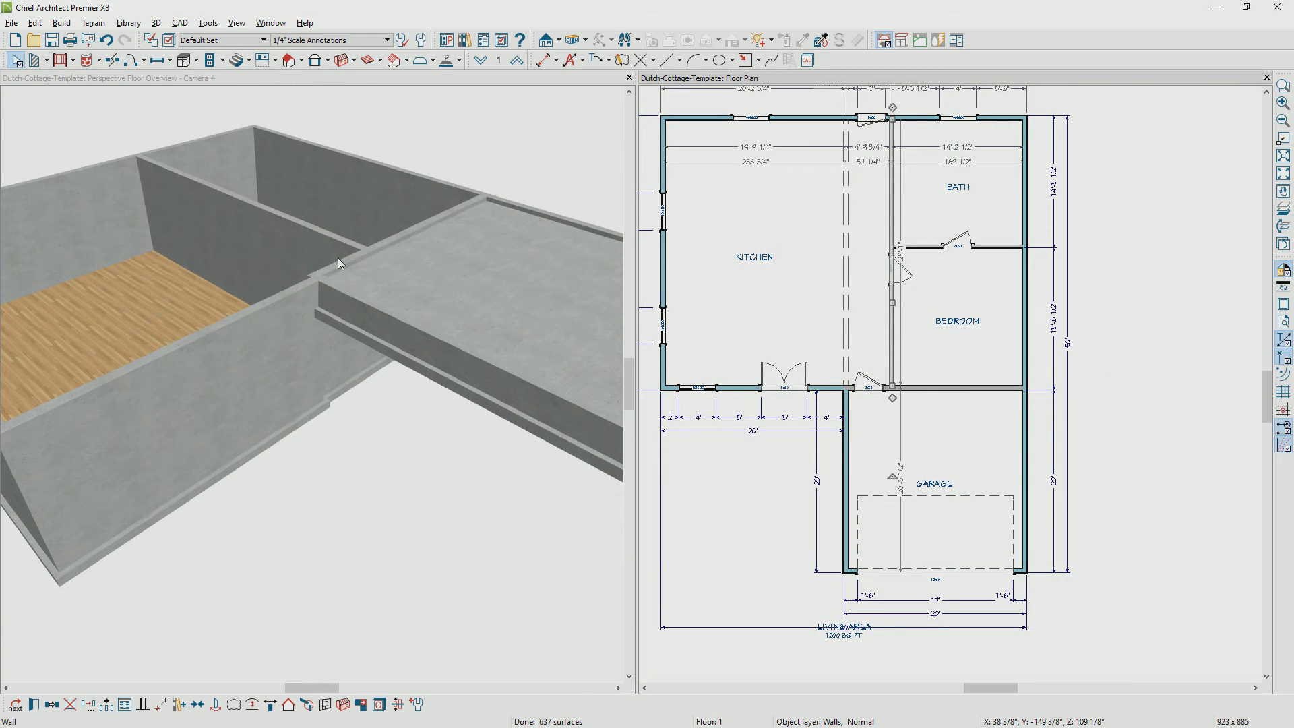
Step: Set the right basement room's Stem Wall height to 37 1/2" in its structure settings
double_click(418, 80)
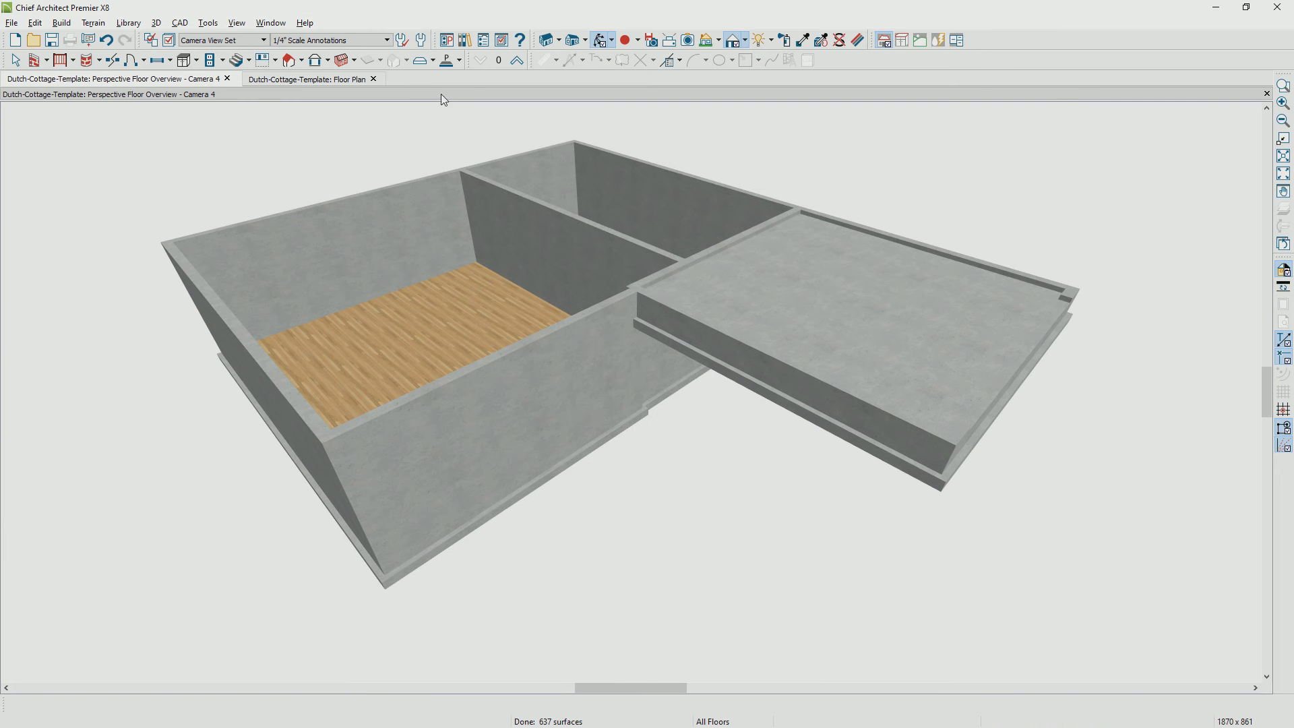
drag(788, 296, 659, 346)
scroll(659, 346, down, 3)
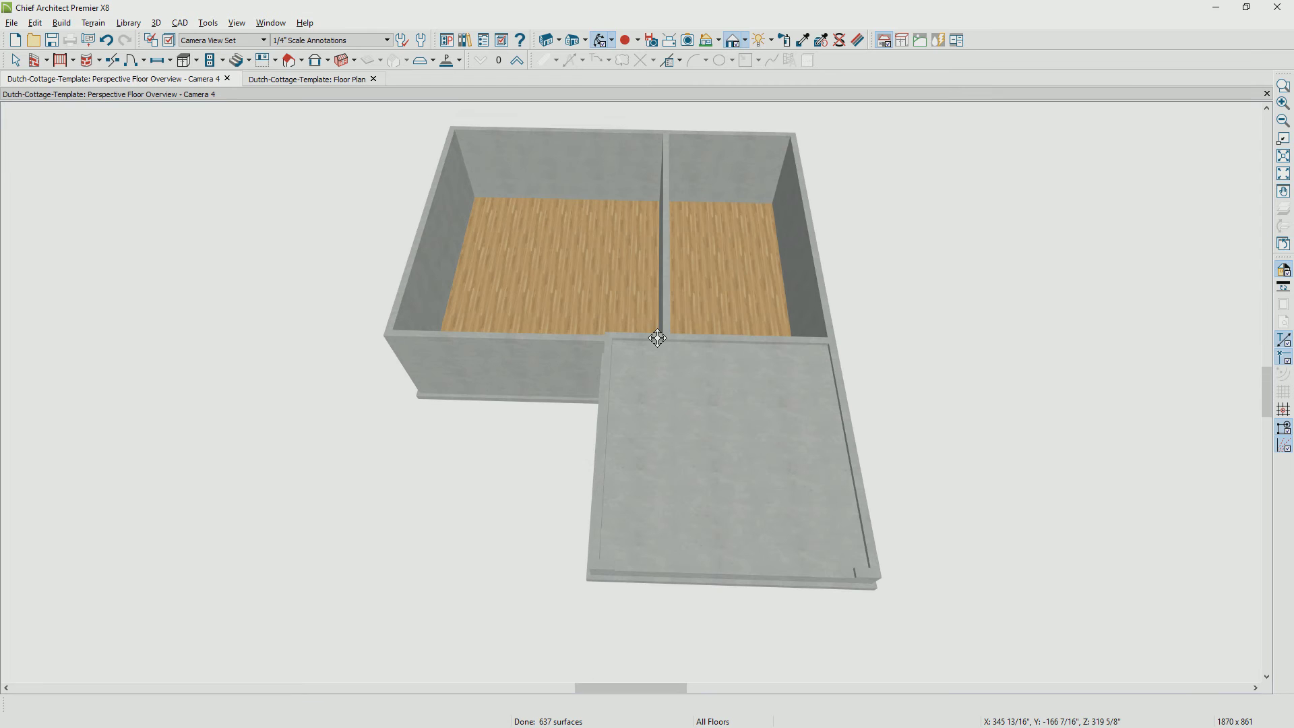
click(708, 292)
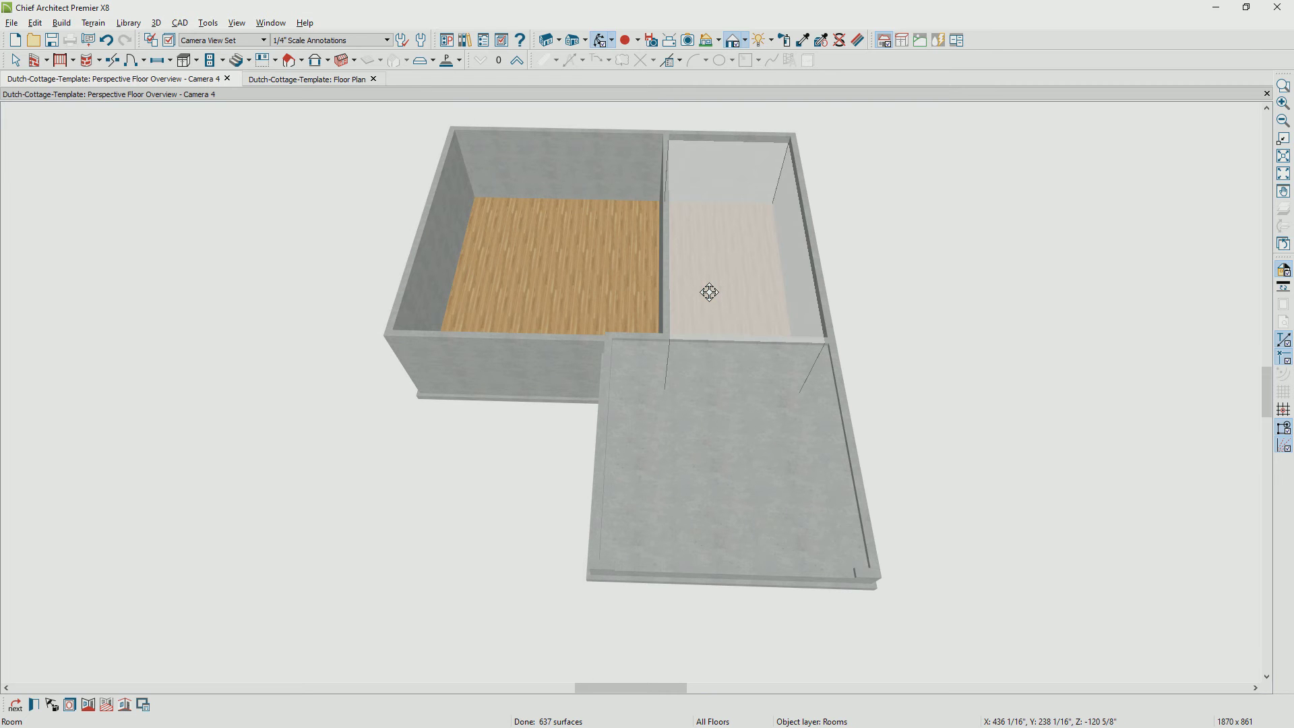
double_click(710, 292)
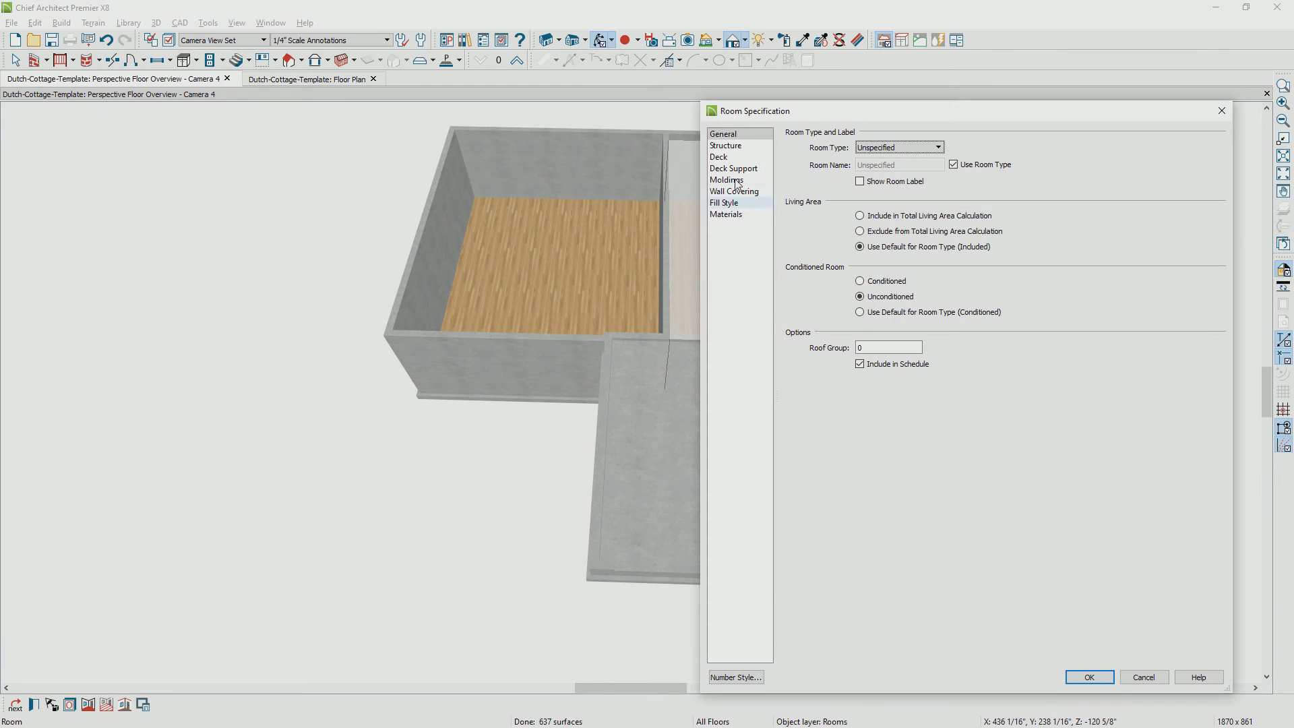
click(735, 146)
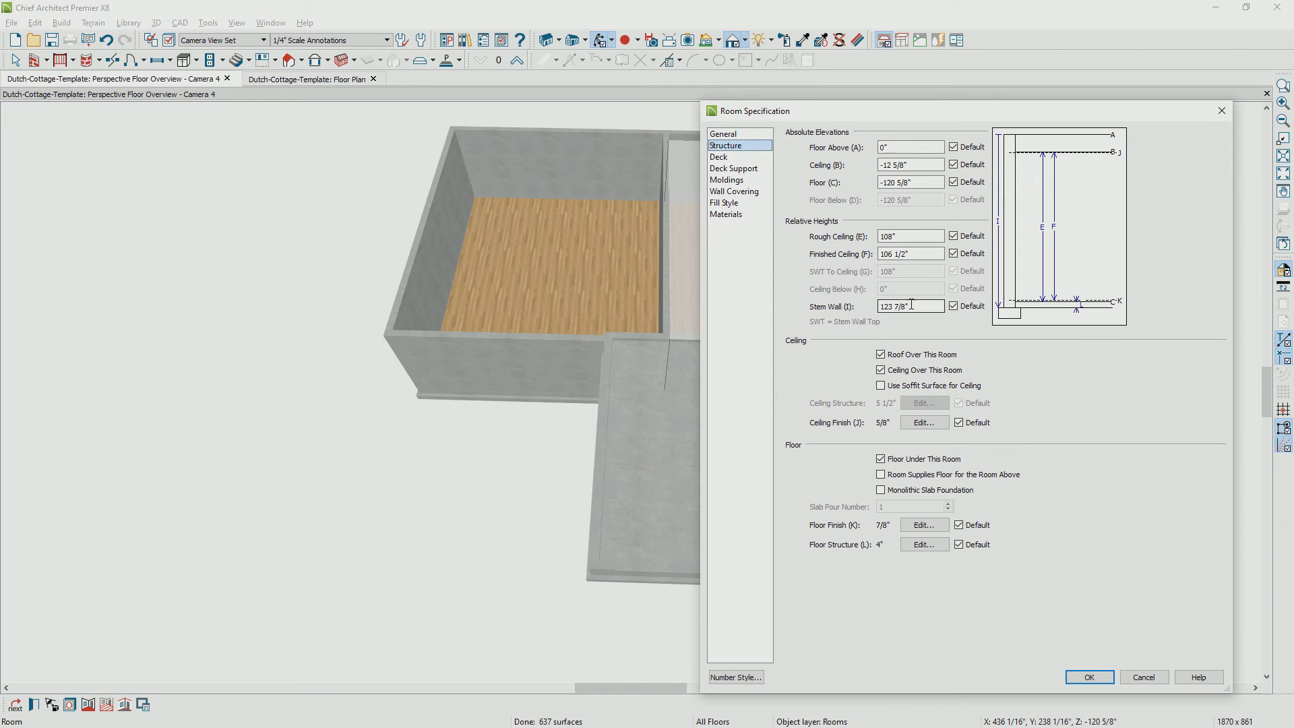
double_click(913, 306)
text(37)
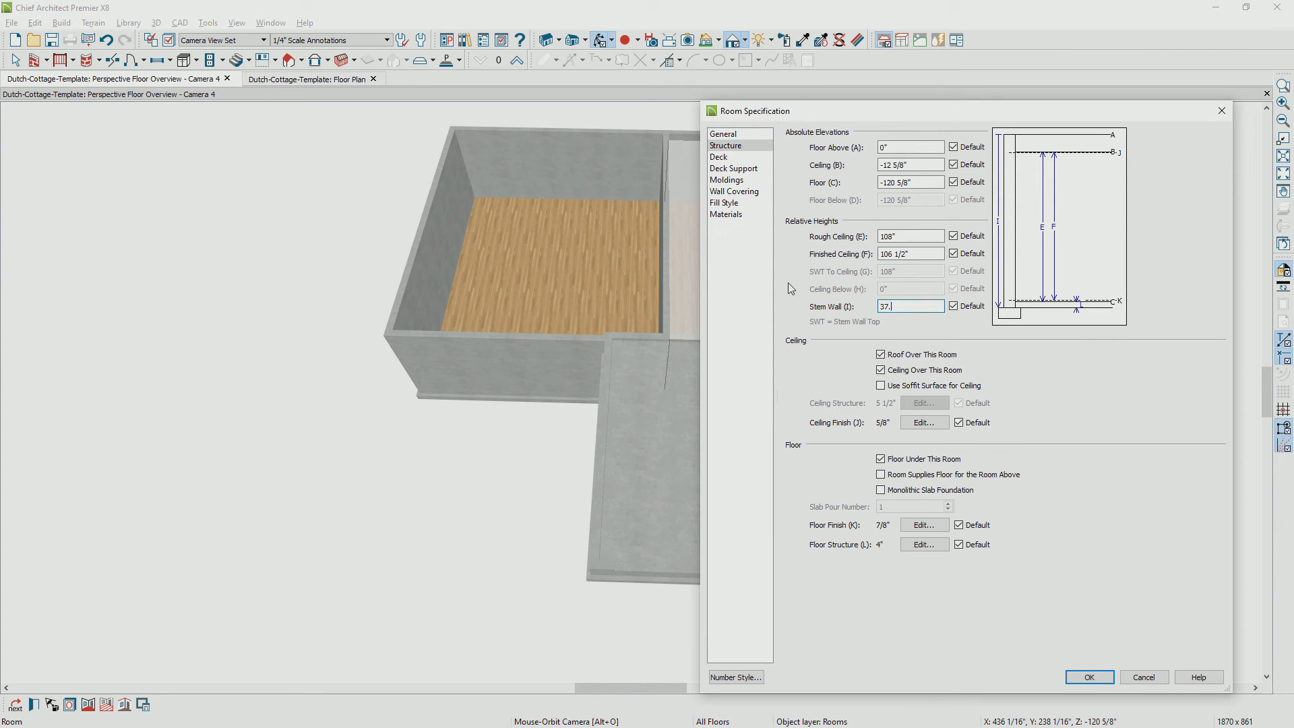
text(.5)
key(Tab)
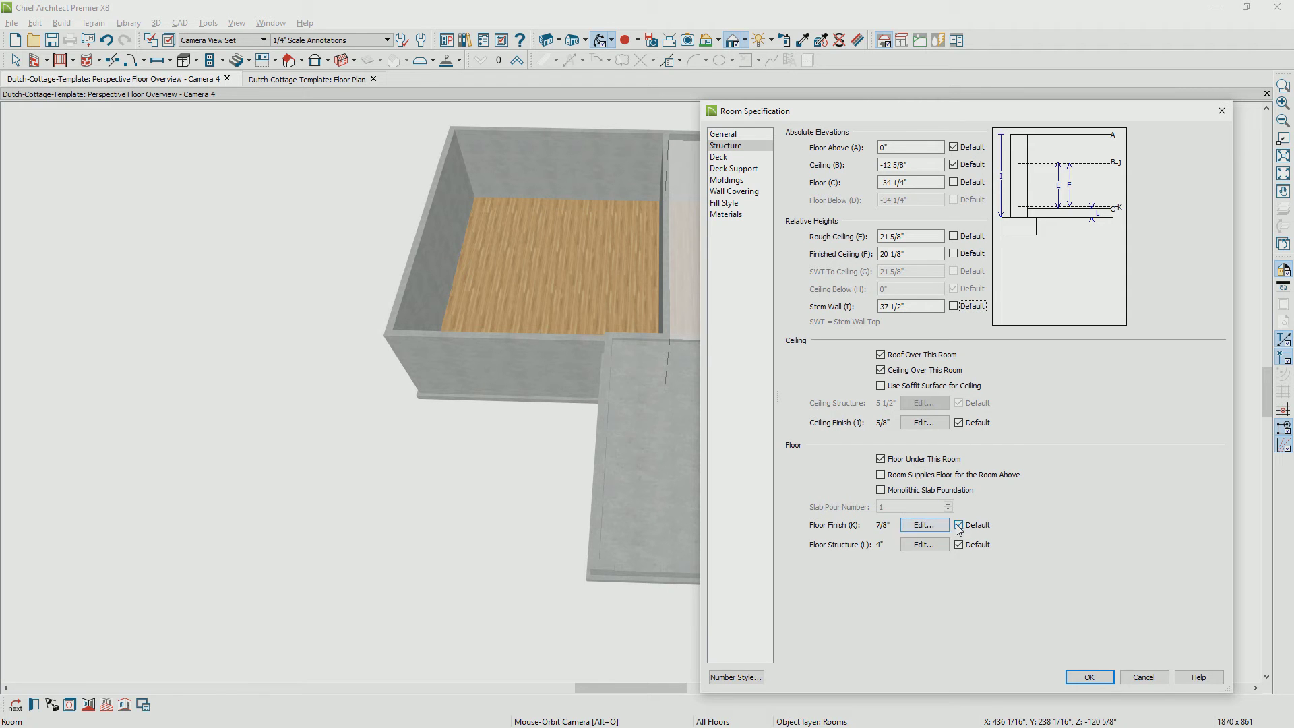
Step: Delete both floor finish layers from the right basement room
click(924, 526)
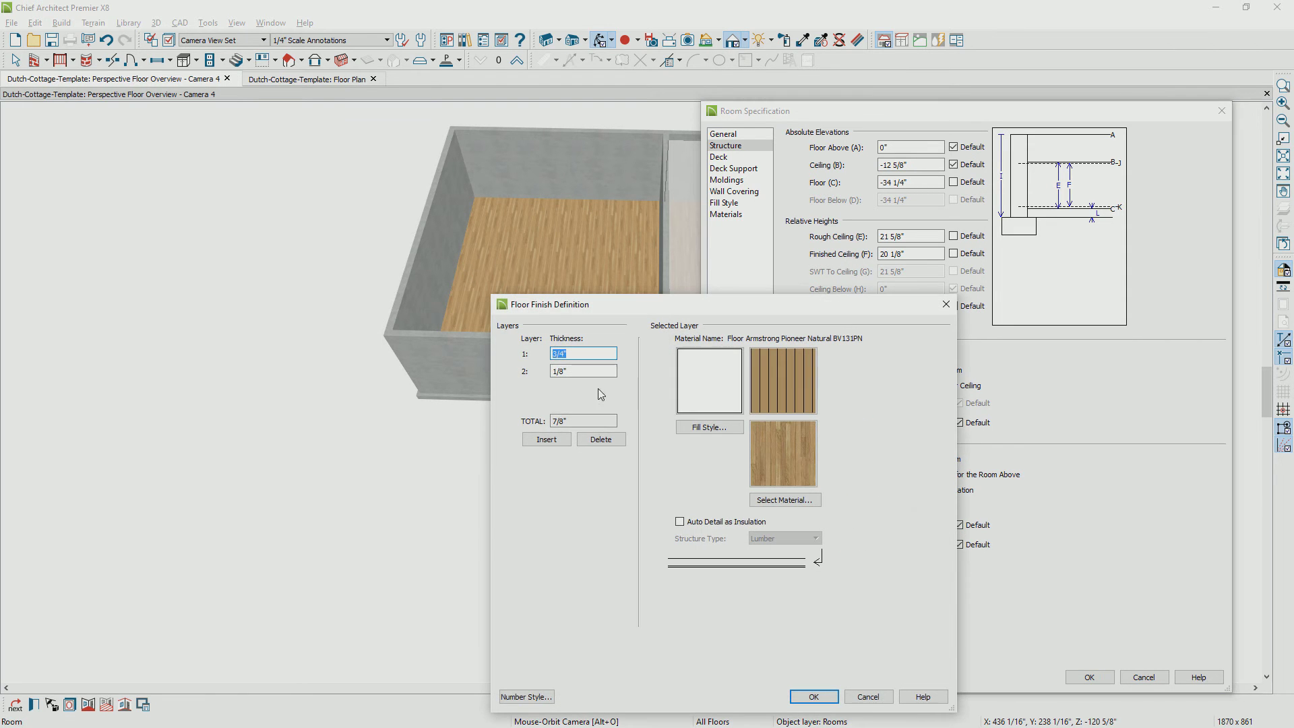
click(600, 440)
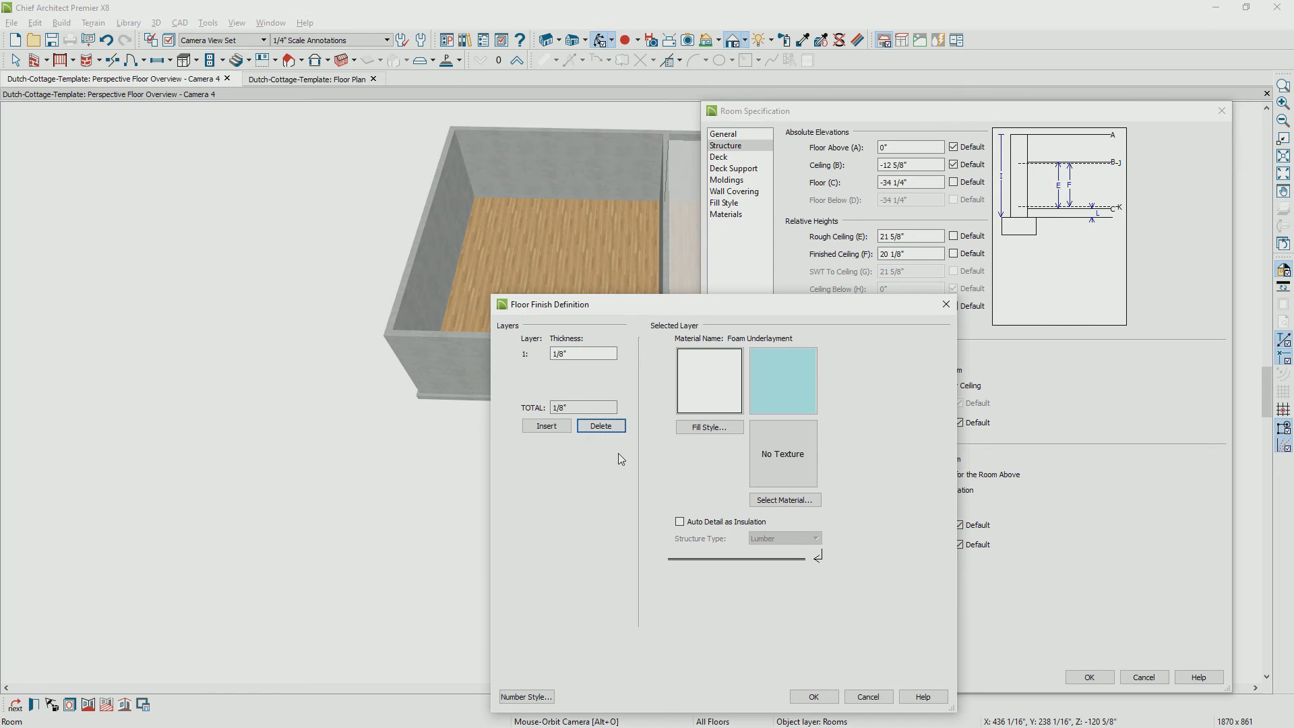
click(611, 432)
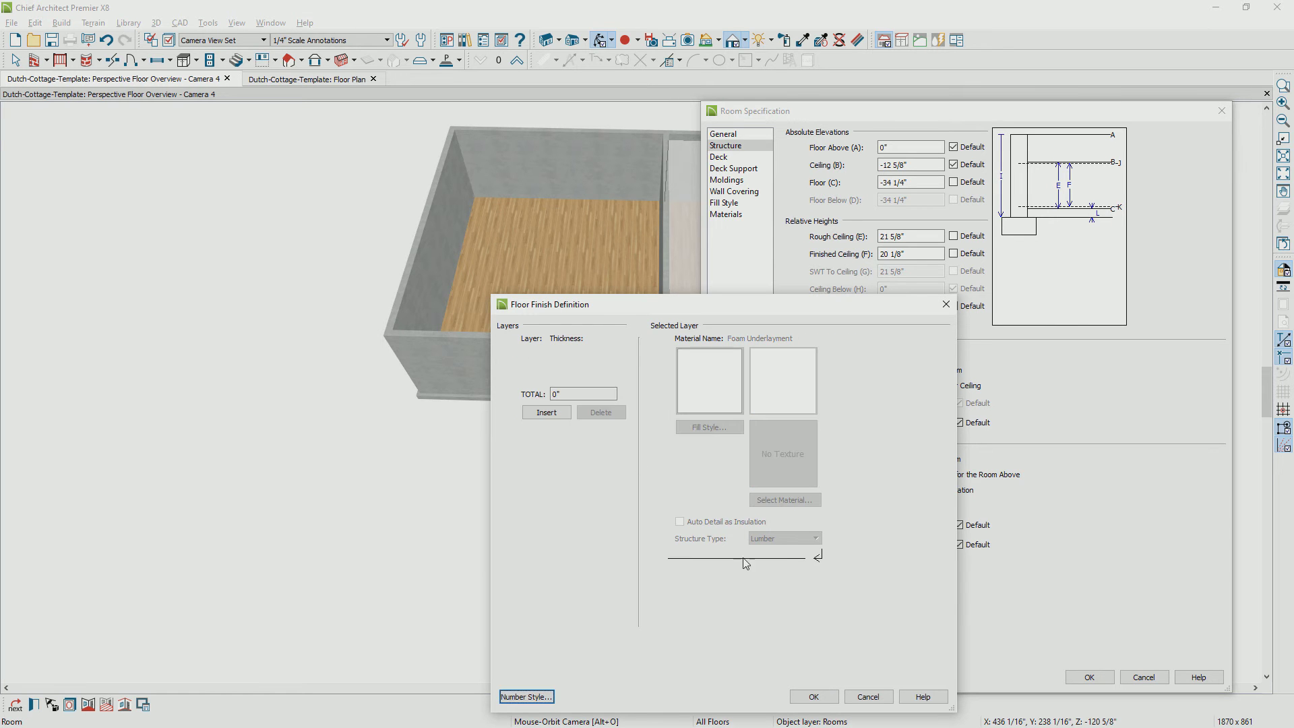
click(815, 696)
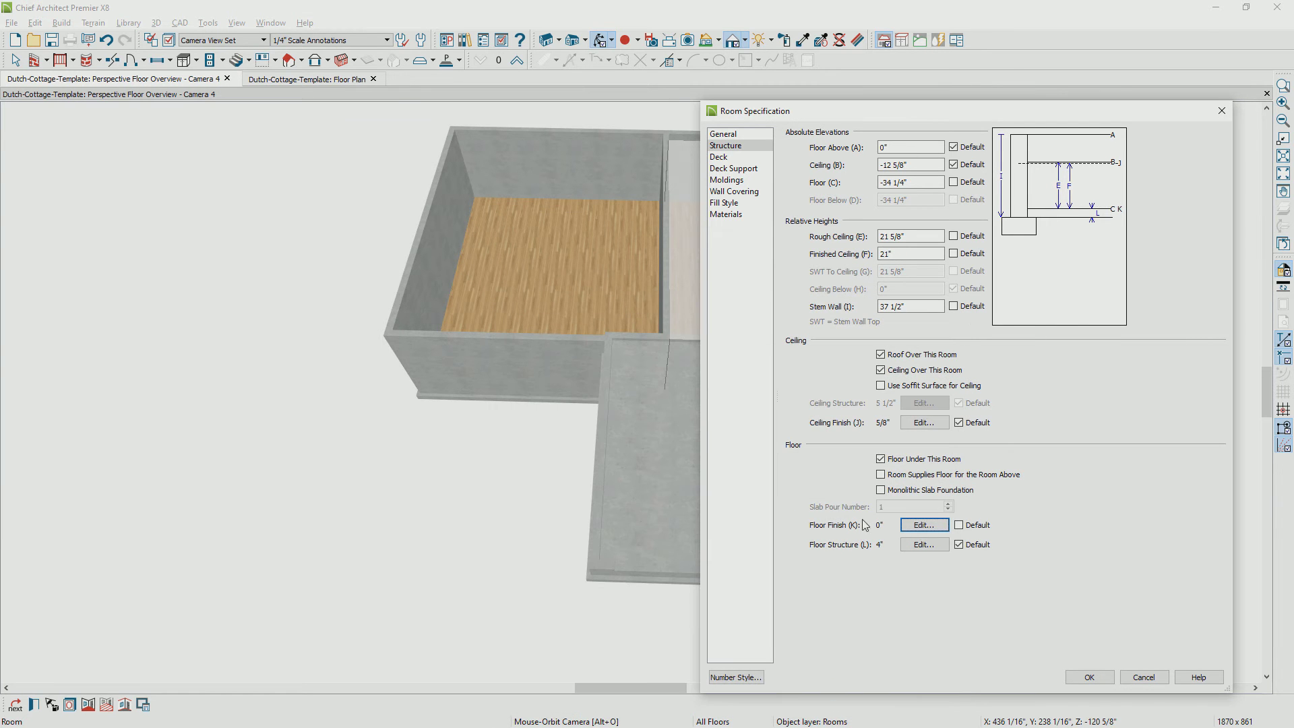
Step: Give the room's floor structure the Dirt&Gravel material and disable Auto Rebuild when prompted
click(923, 545)
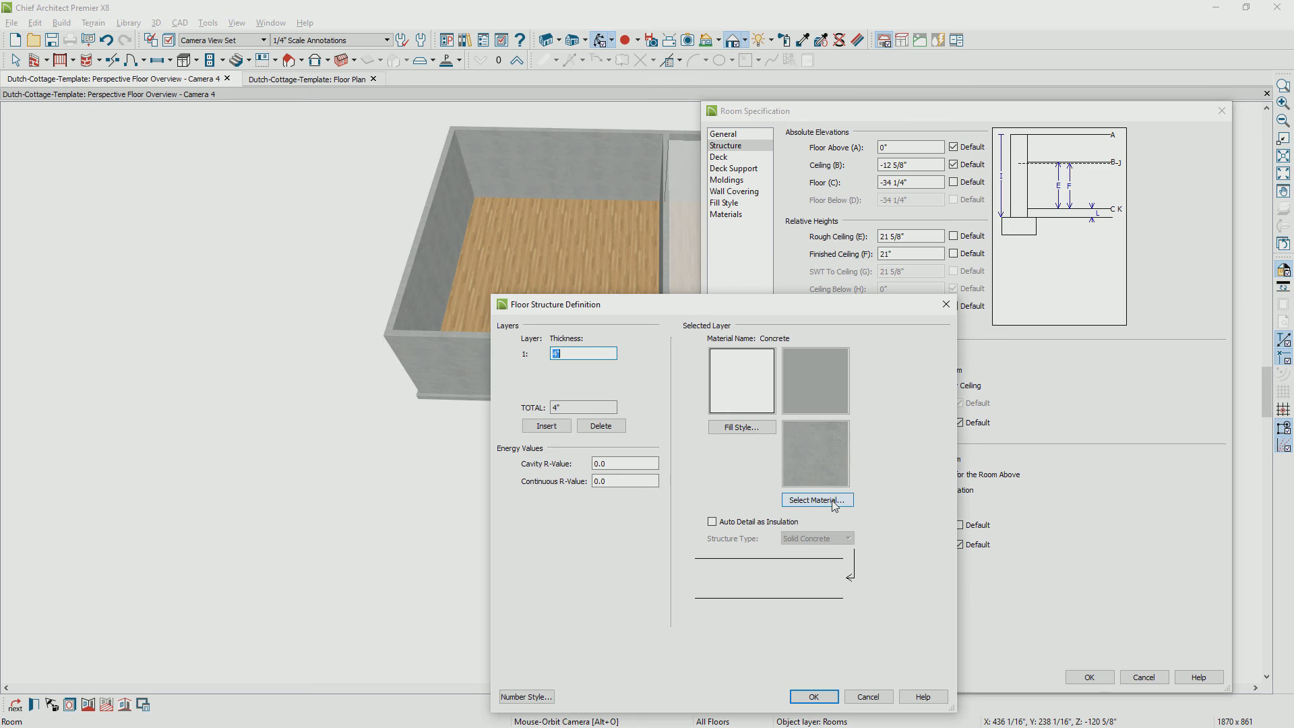
click(794, 501)
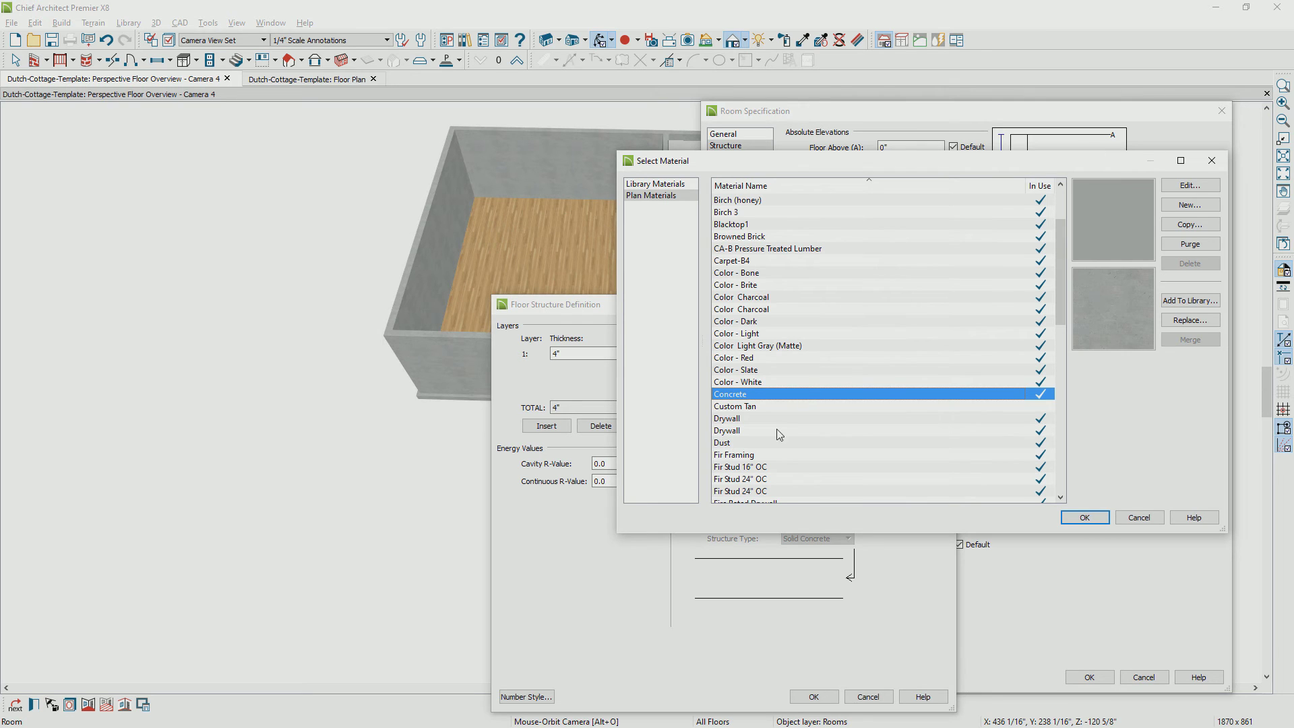
click(680, 188)
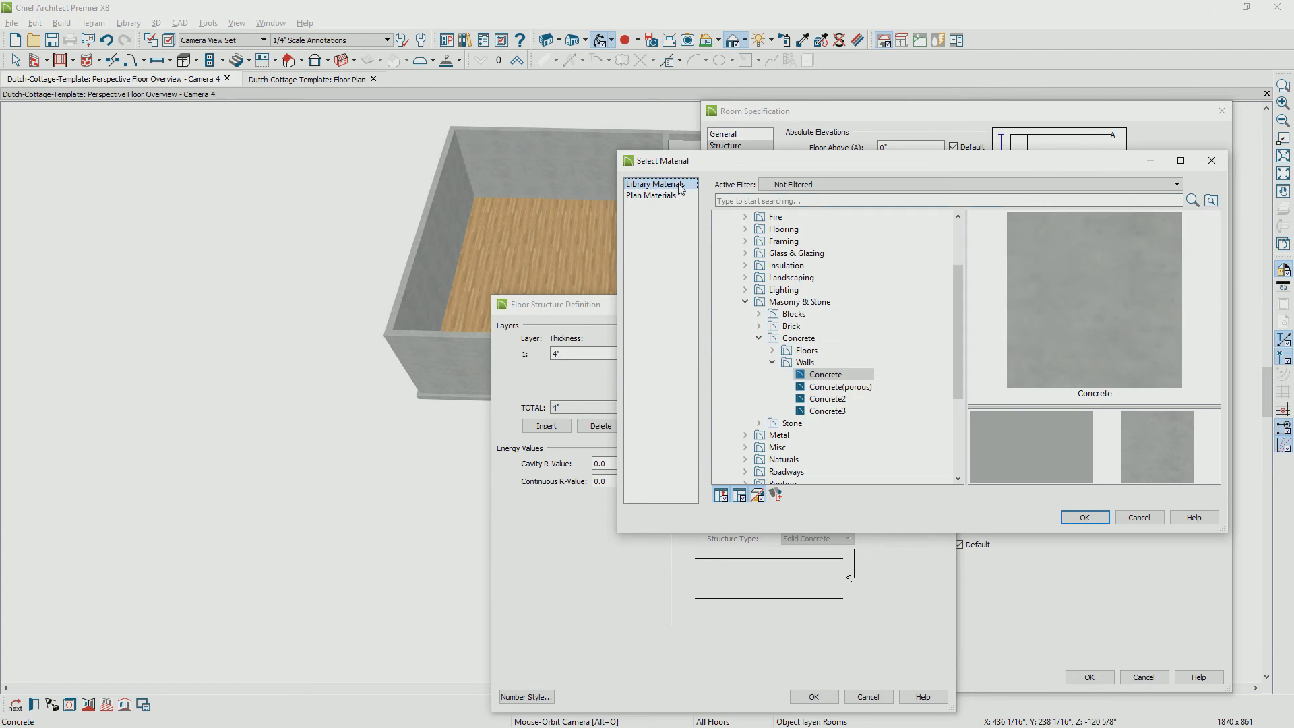
text(dirt)
click(765, 364)
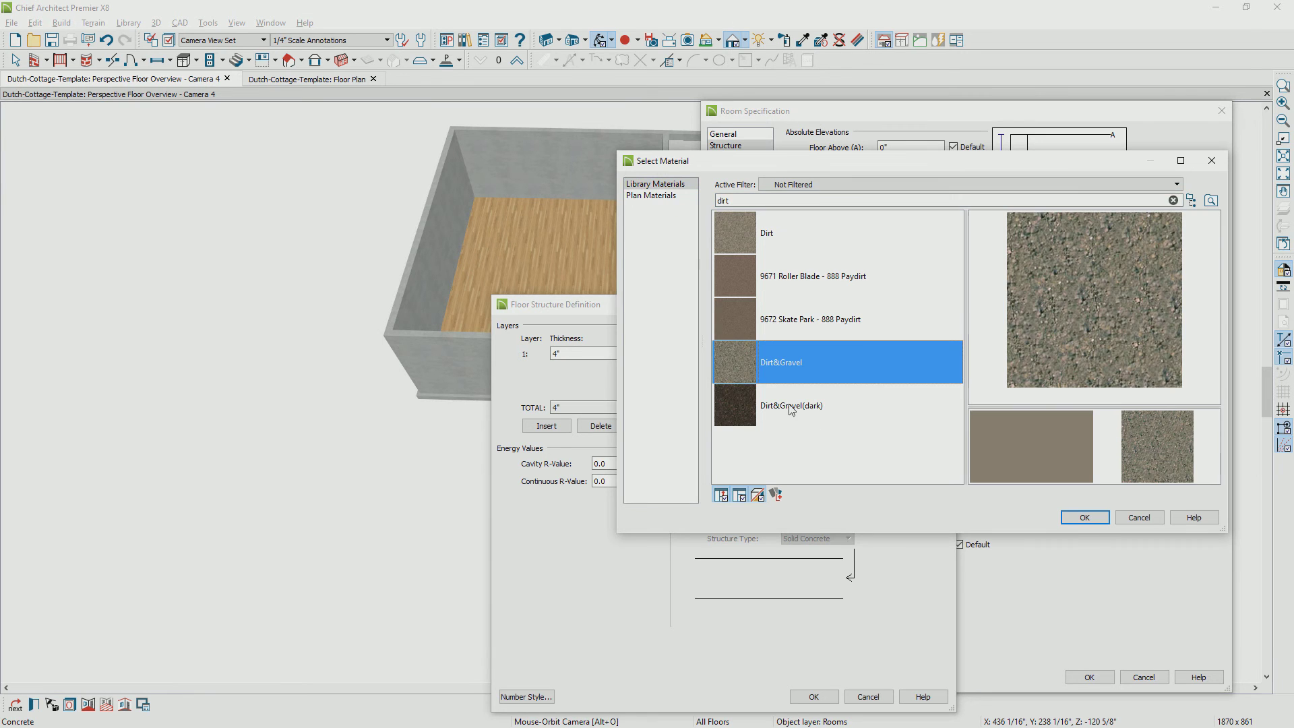
click(1085, 518)
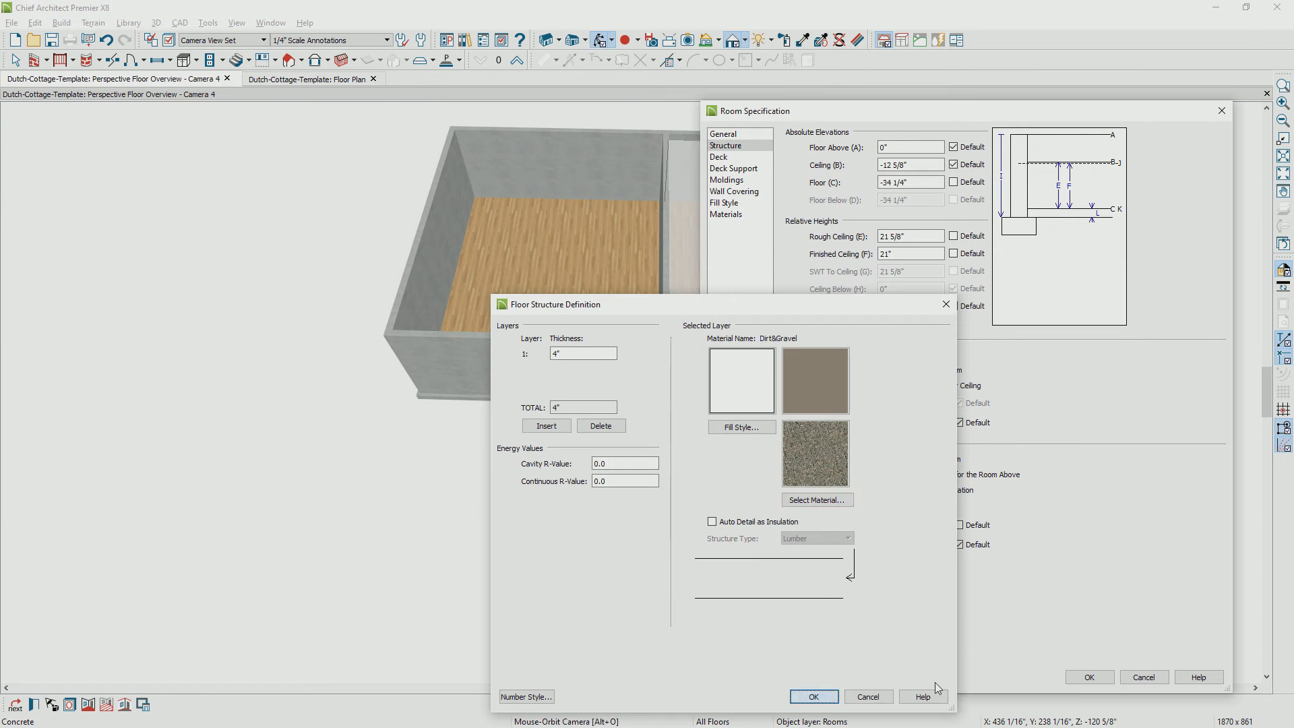
key(Return)
click(1089, 677)
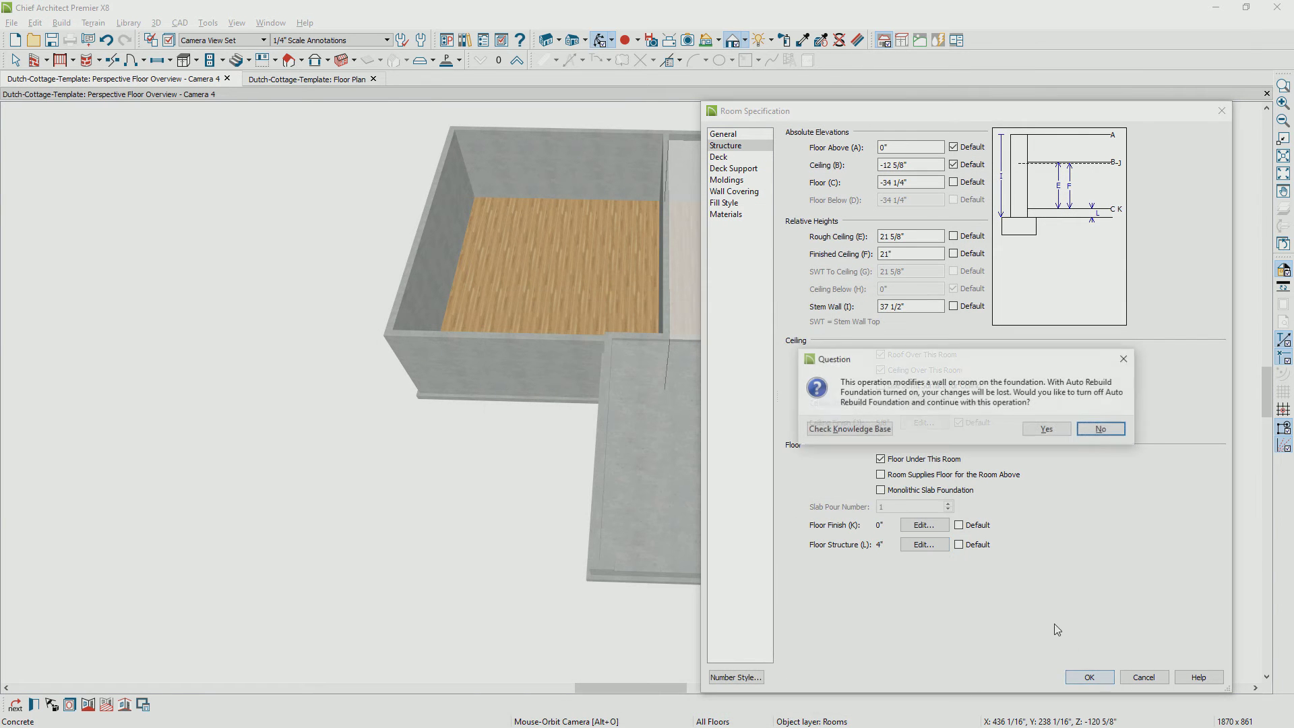
click(1047, 430)
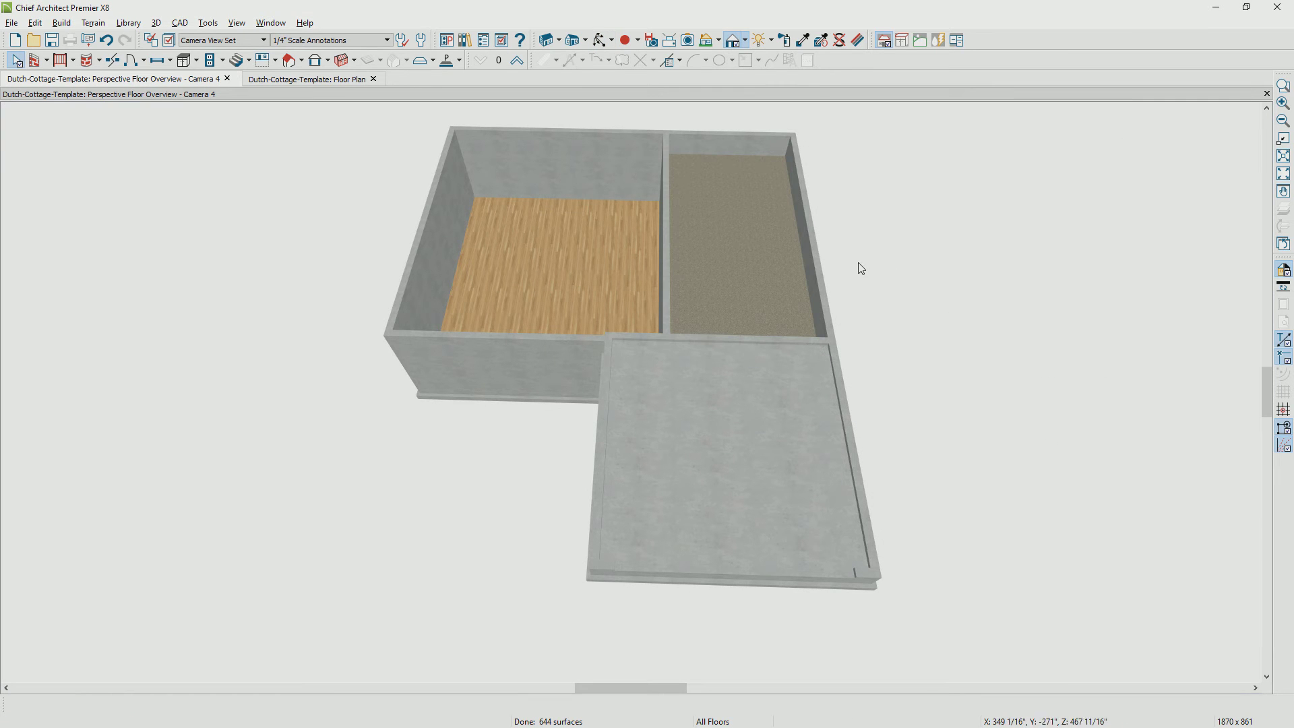
Step: Orbit the 3D model to view it from the opposite side
click(602, 40)
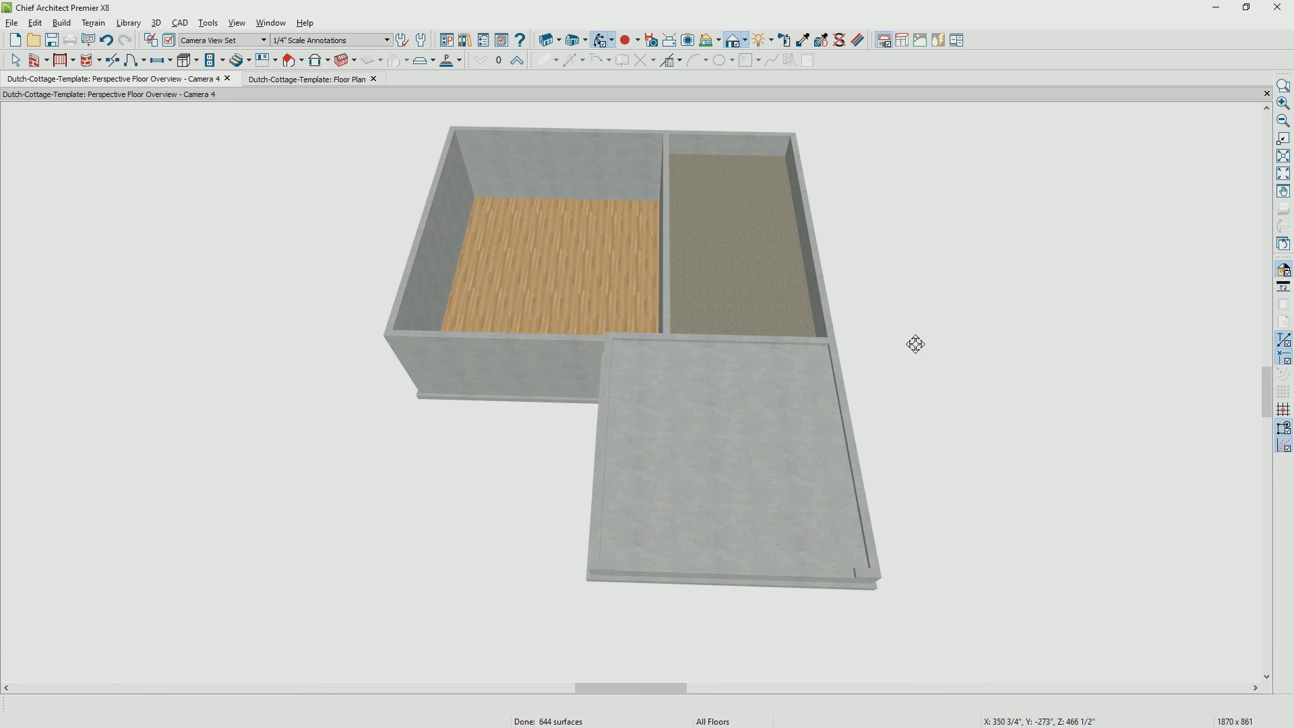
drag(916, 344, 435, 308)
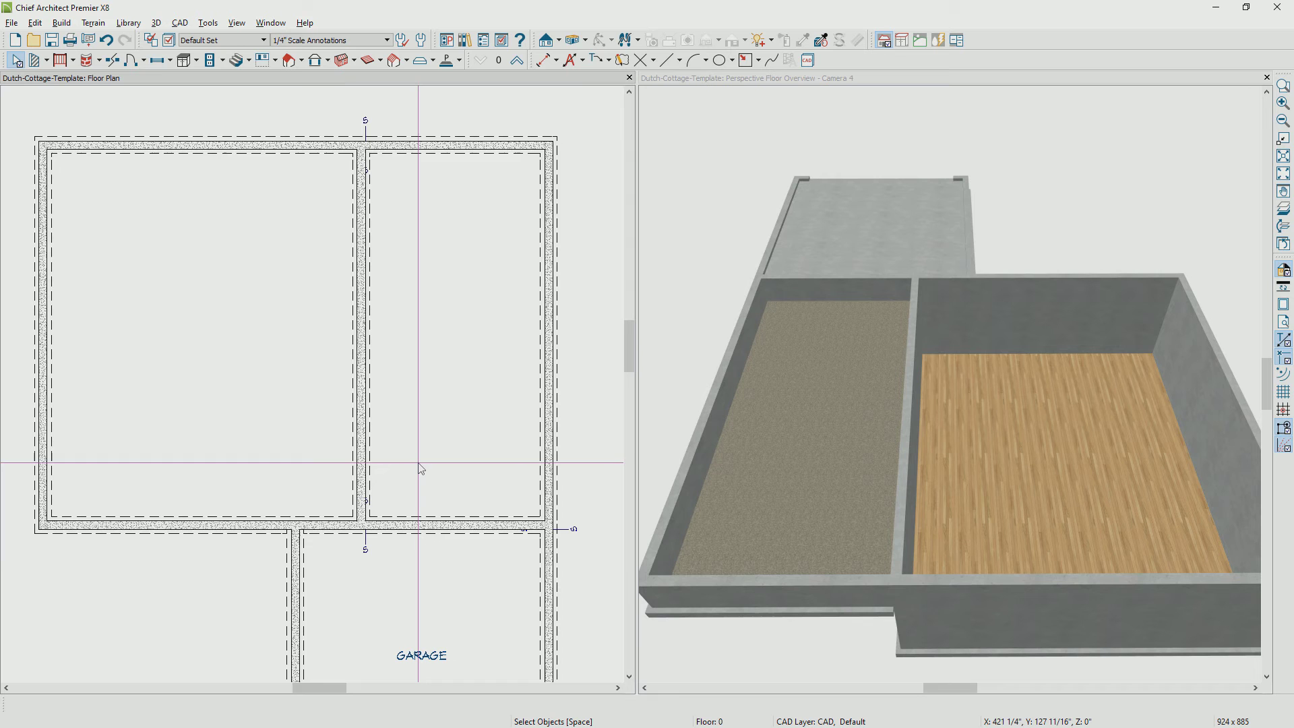
Step: Break the top and bottom foundation walls at the interior wall junction and select the left room's walls
click(247, 146)
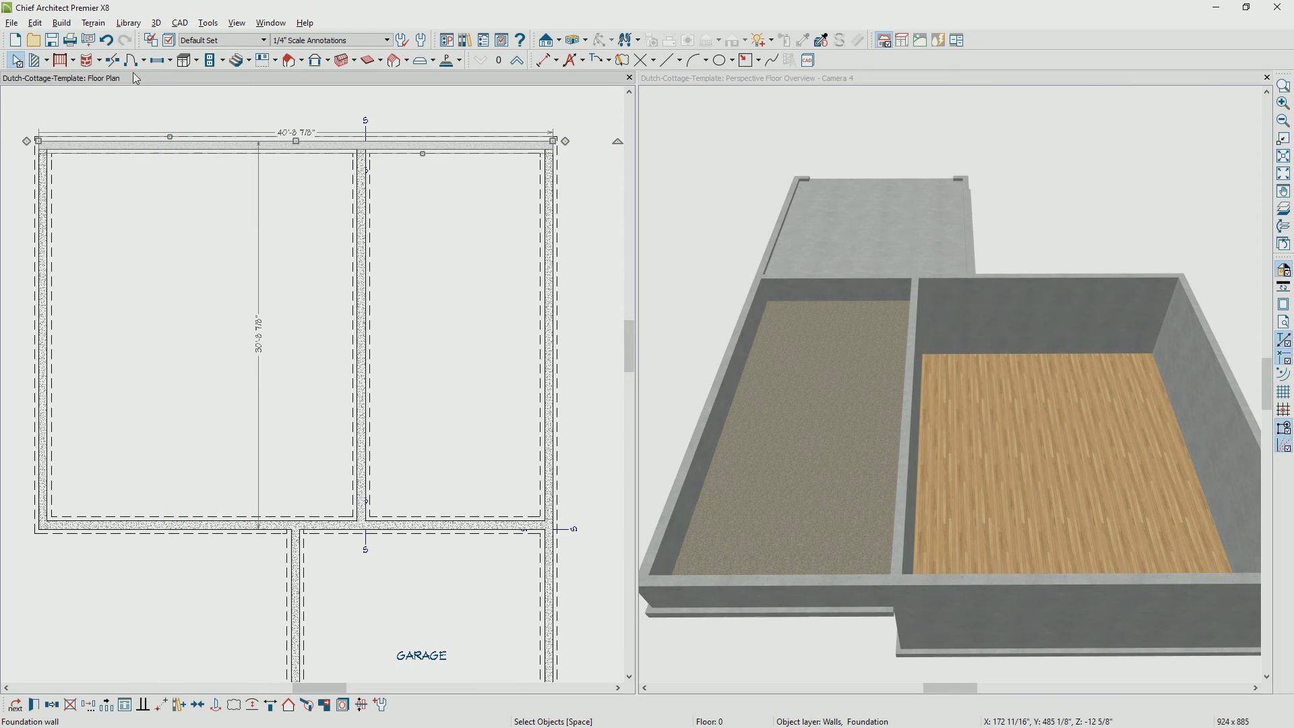
key(ctrl+b)
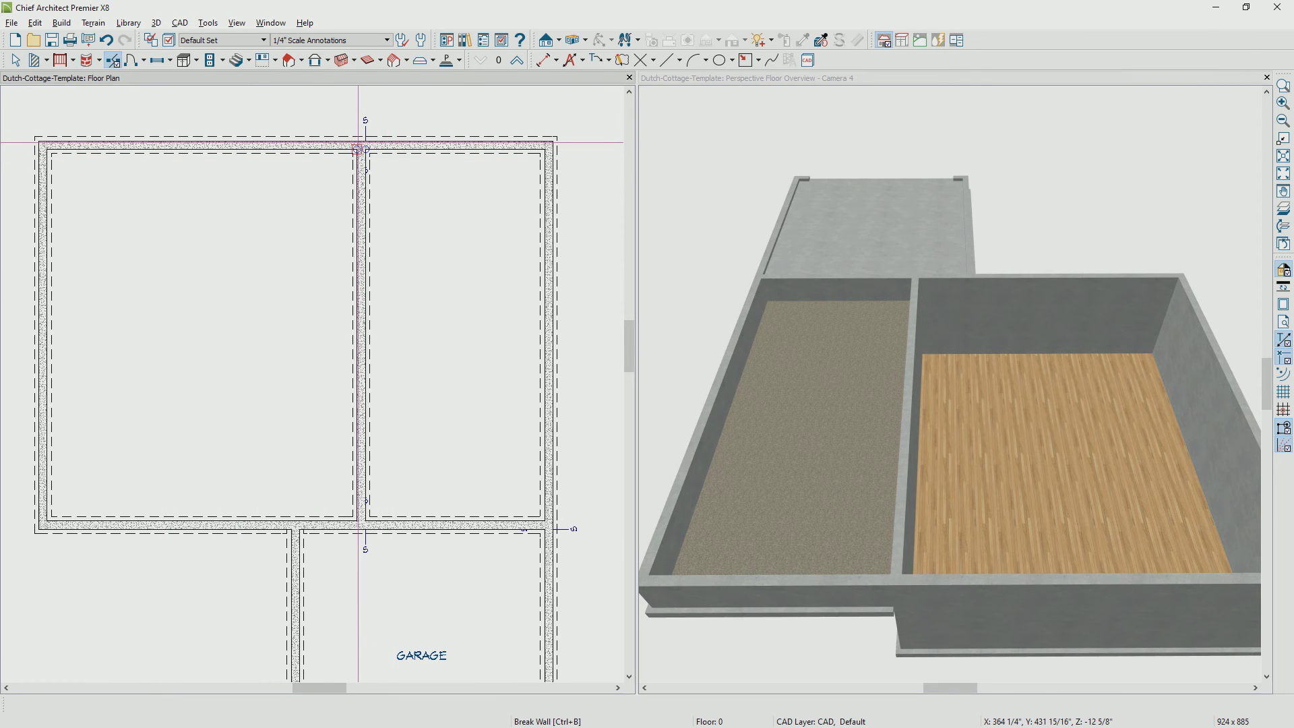
click(358, 149)
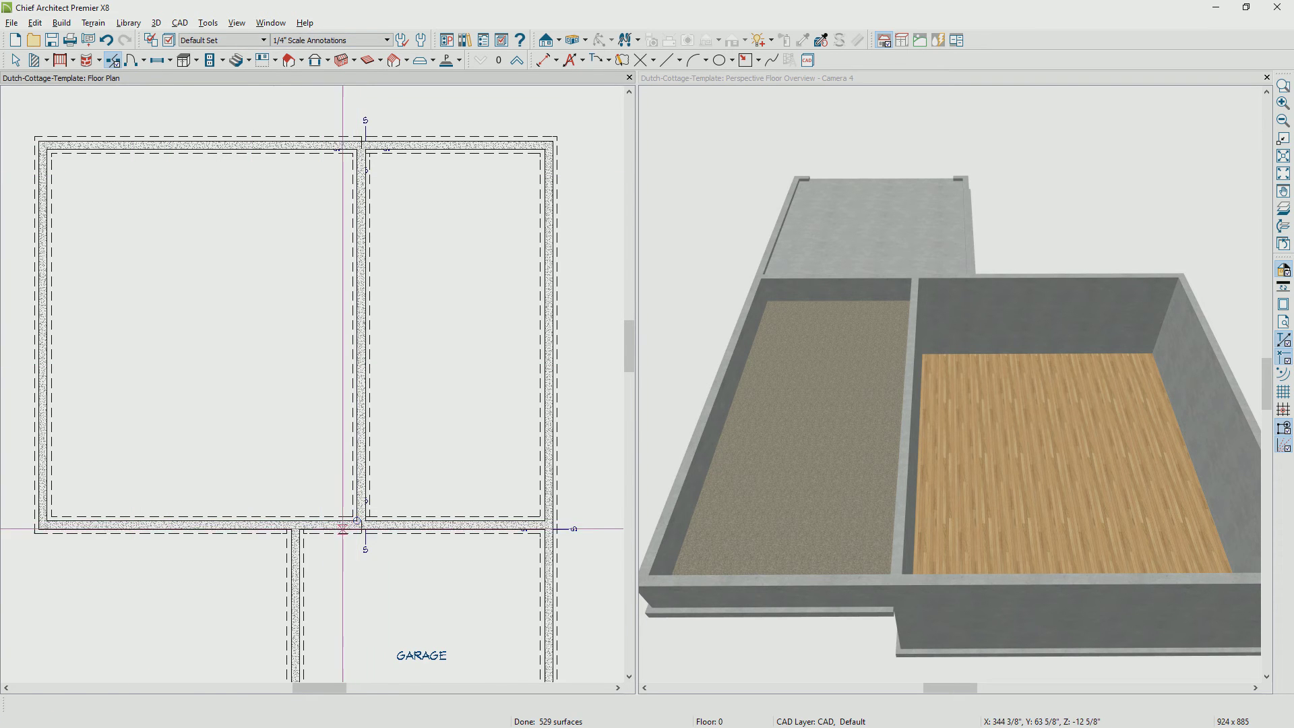
click(358, 521)
click(362, 416)
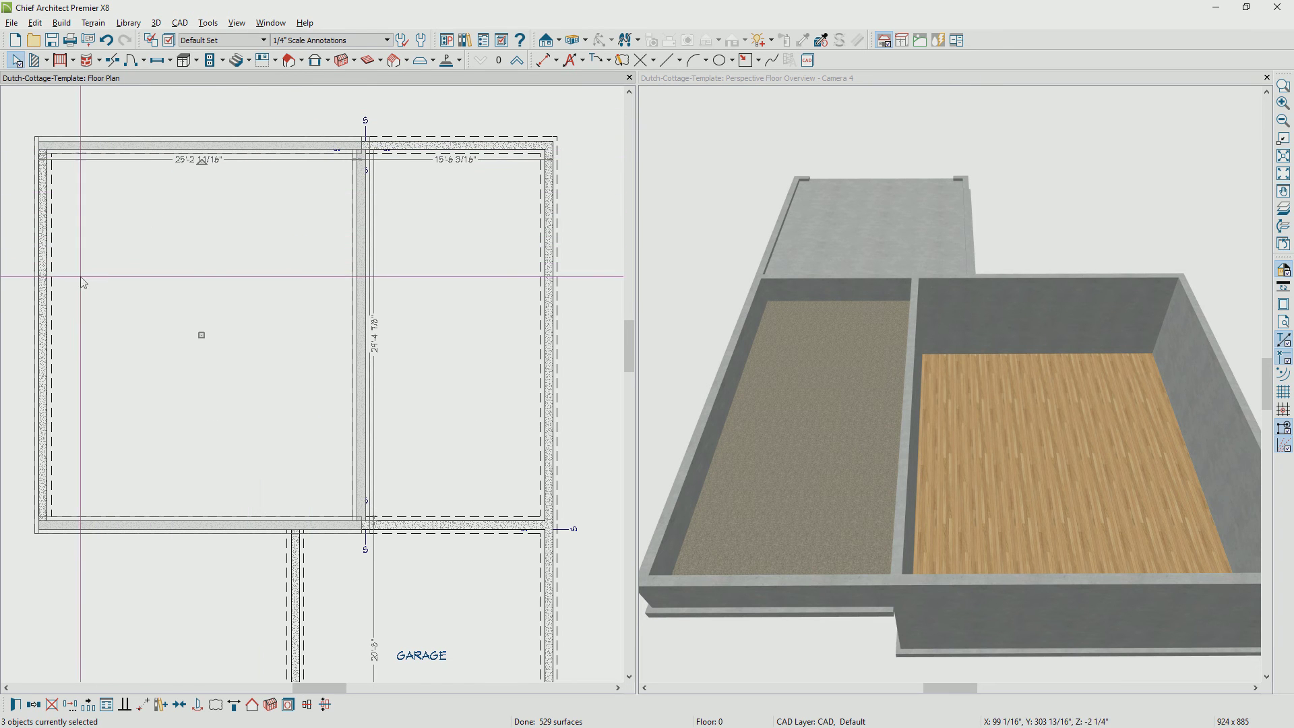
Step: Assign the left room's four foundation walls the 8" Concrete Furred Sheetrock Wall type
shift+click(49, 303)
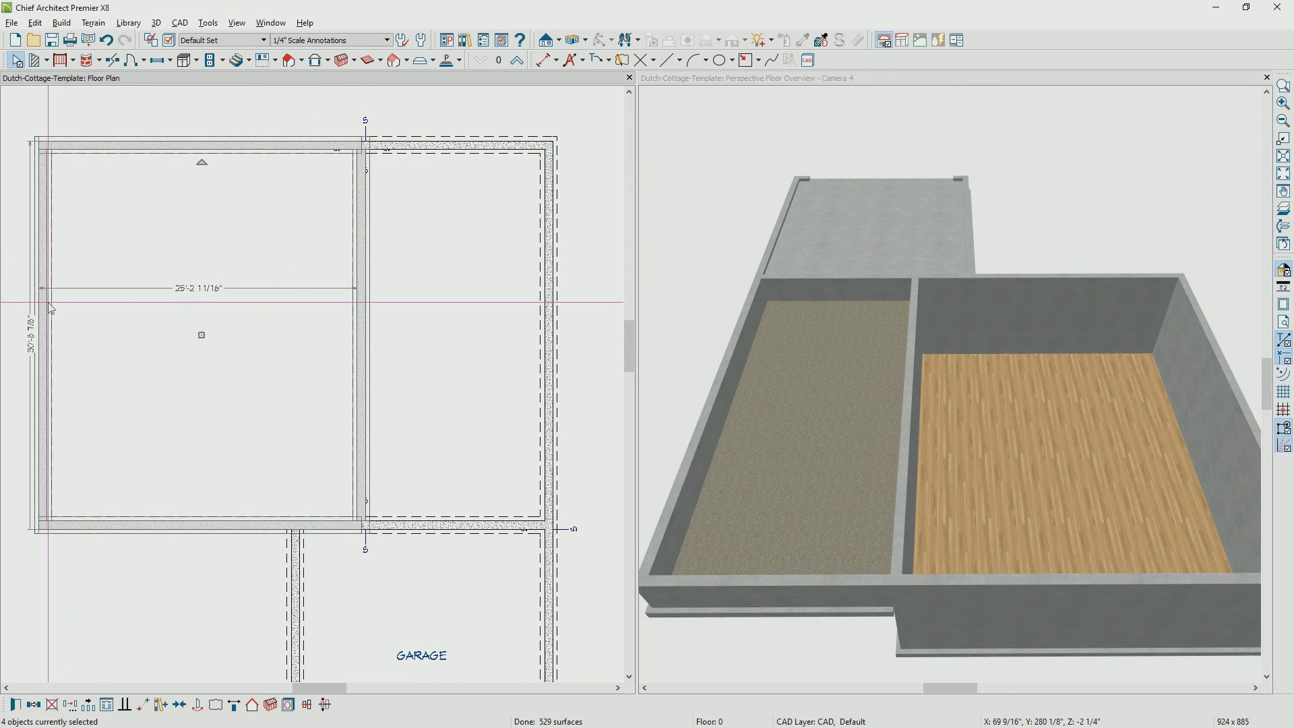
double_click(50, 308)
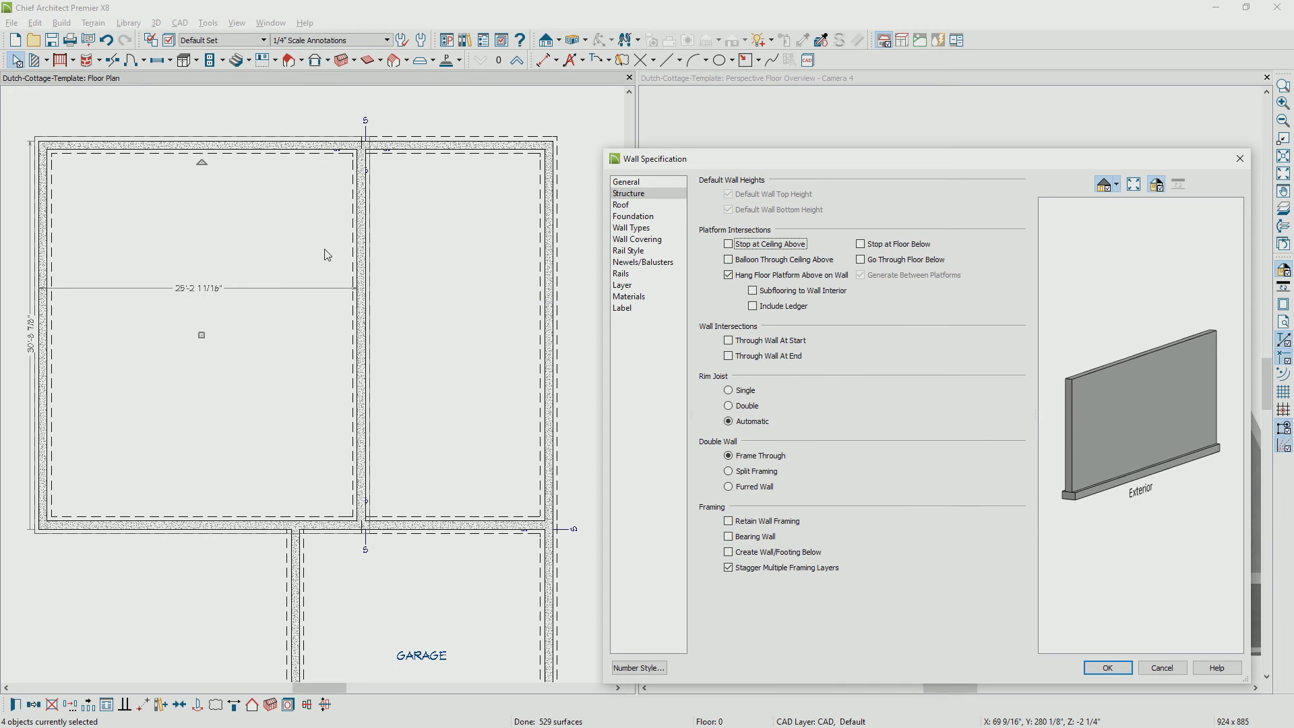
click(634, 228)
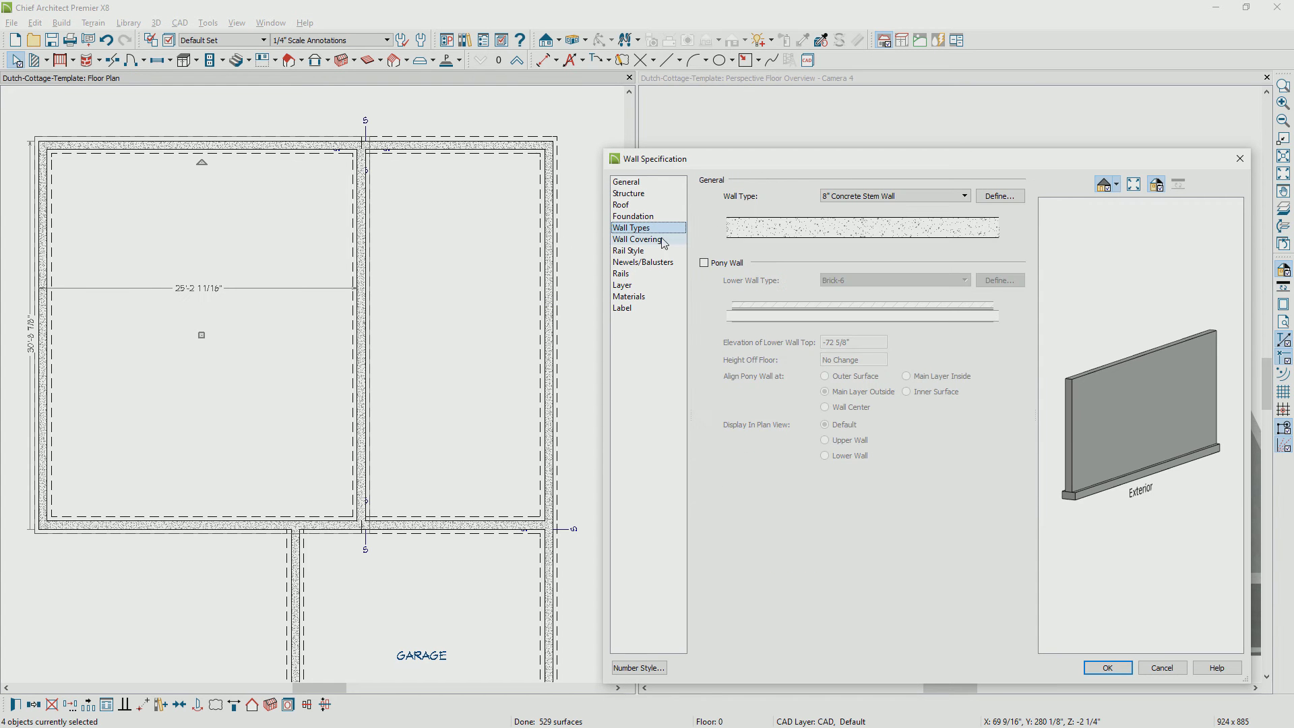
click(958, 198)
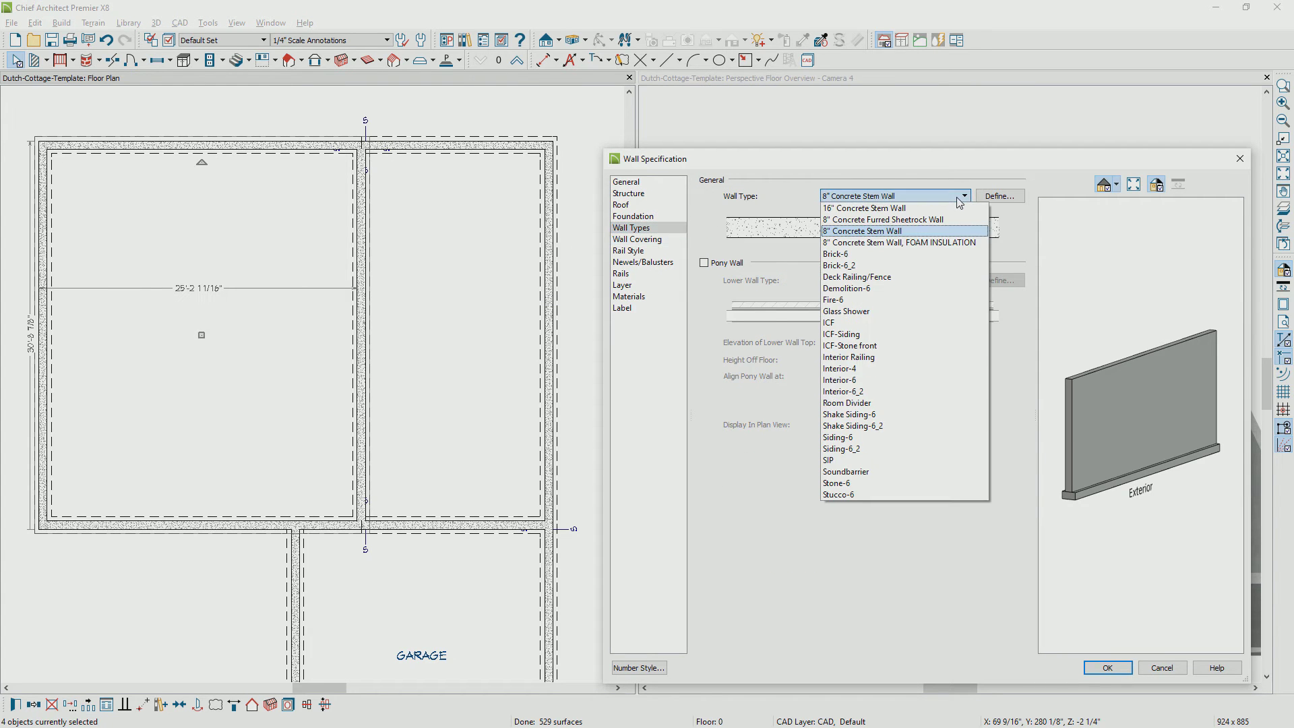
click(915, 220)
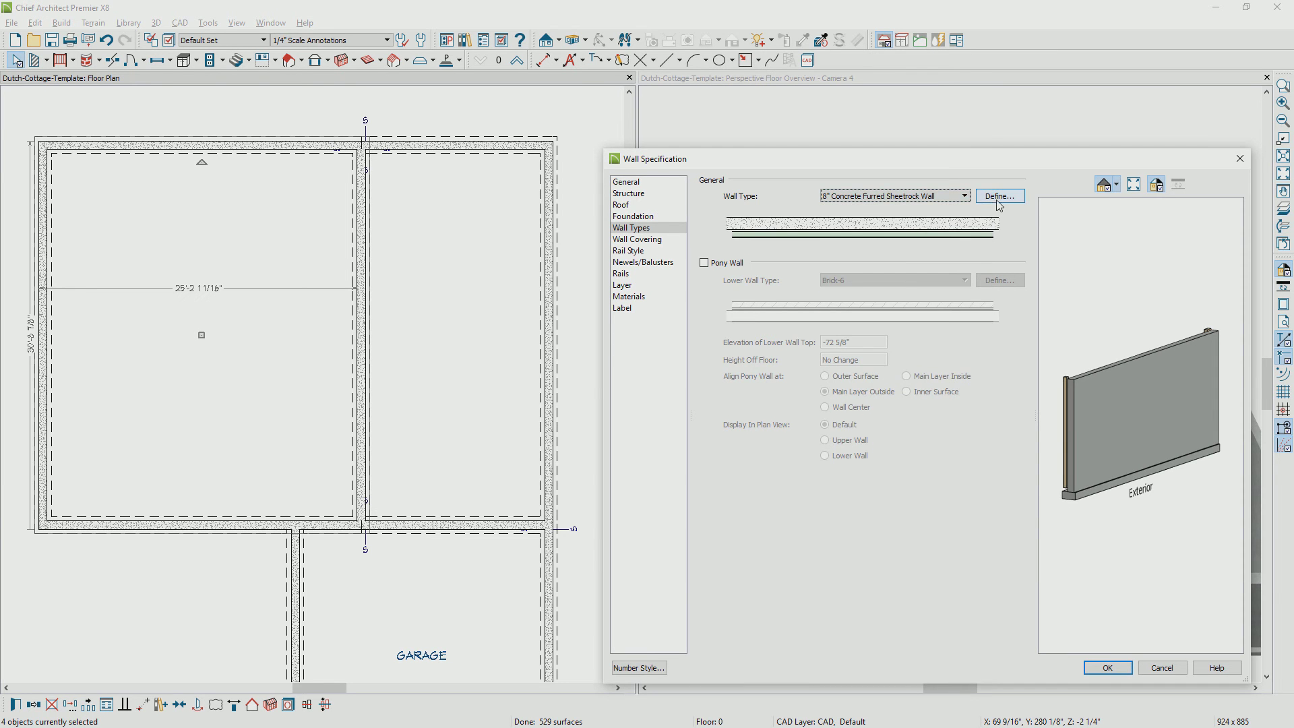
click(1000, 197)
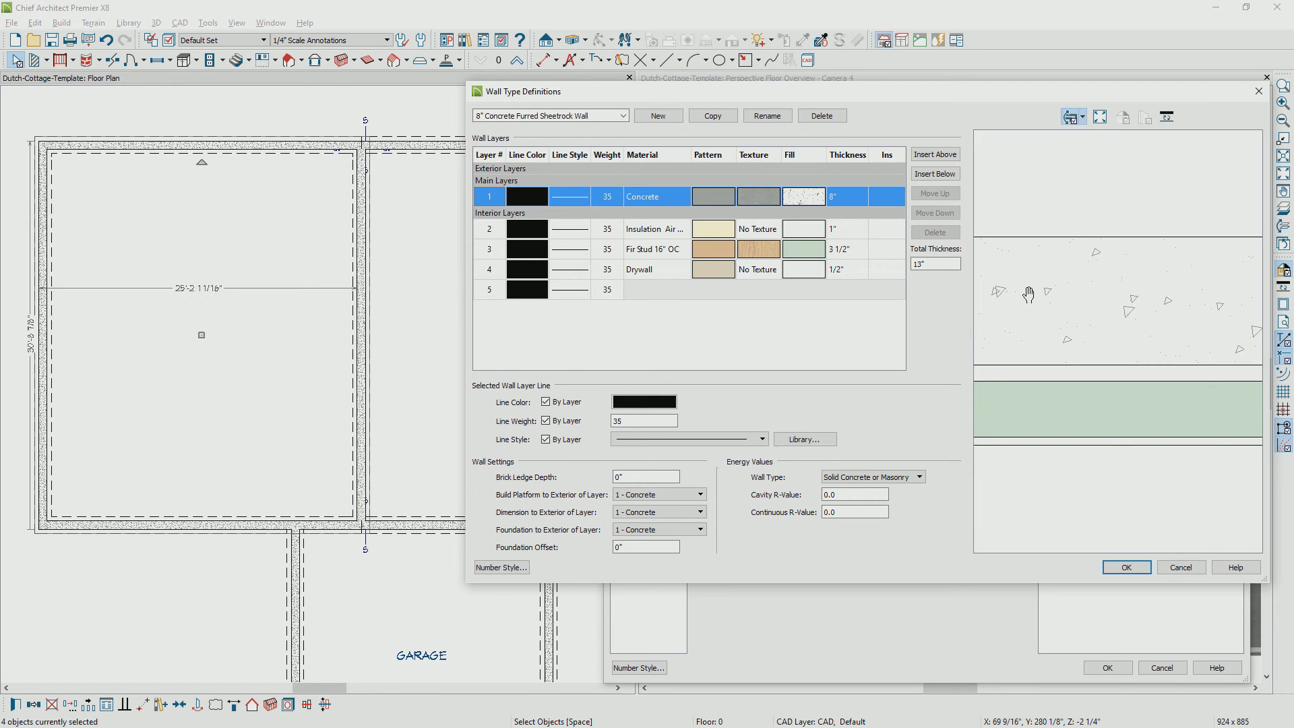
click(1127, 567)
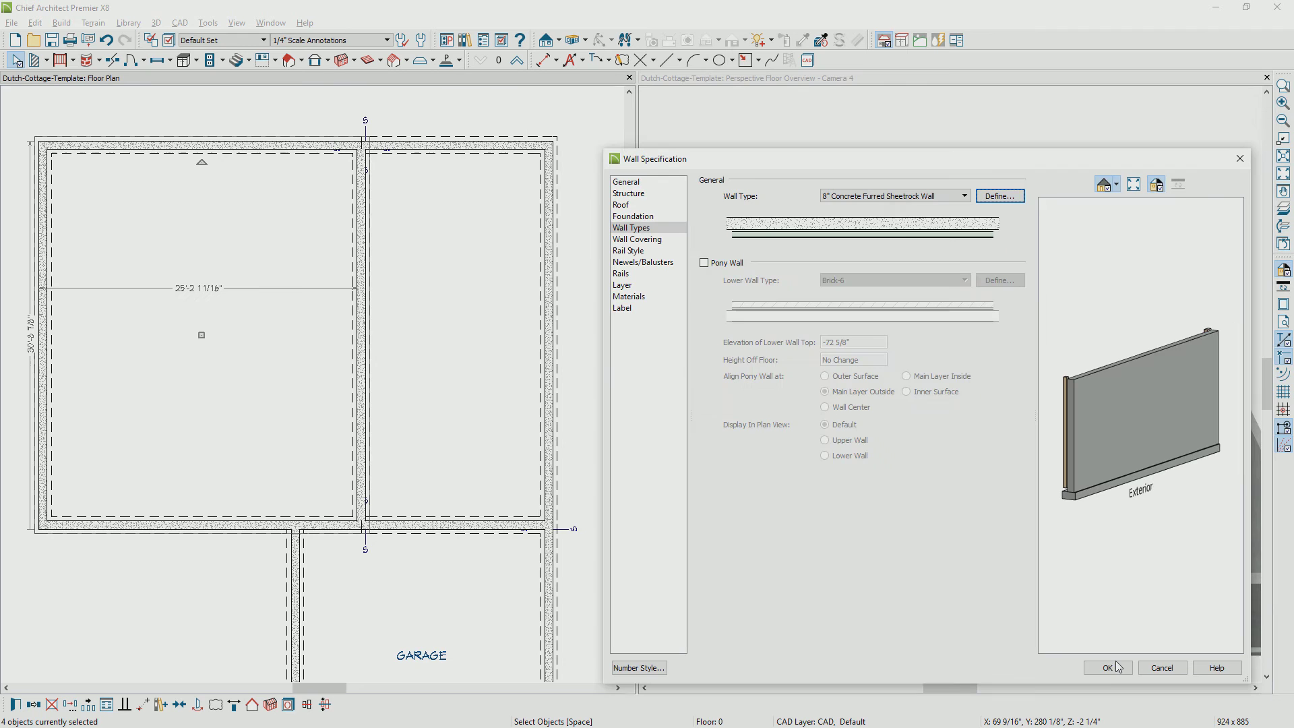
click(1116, 669)
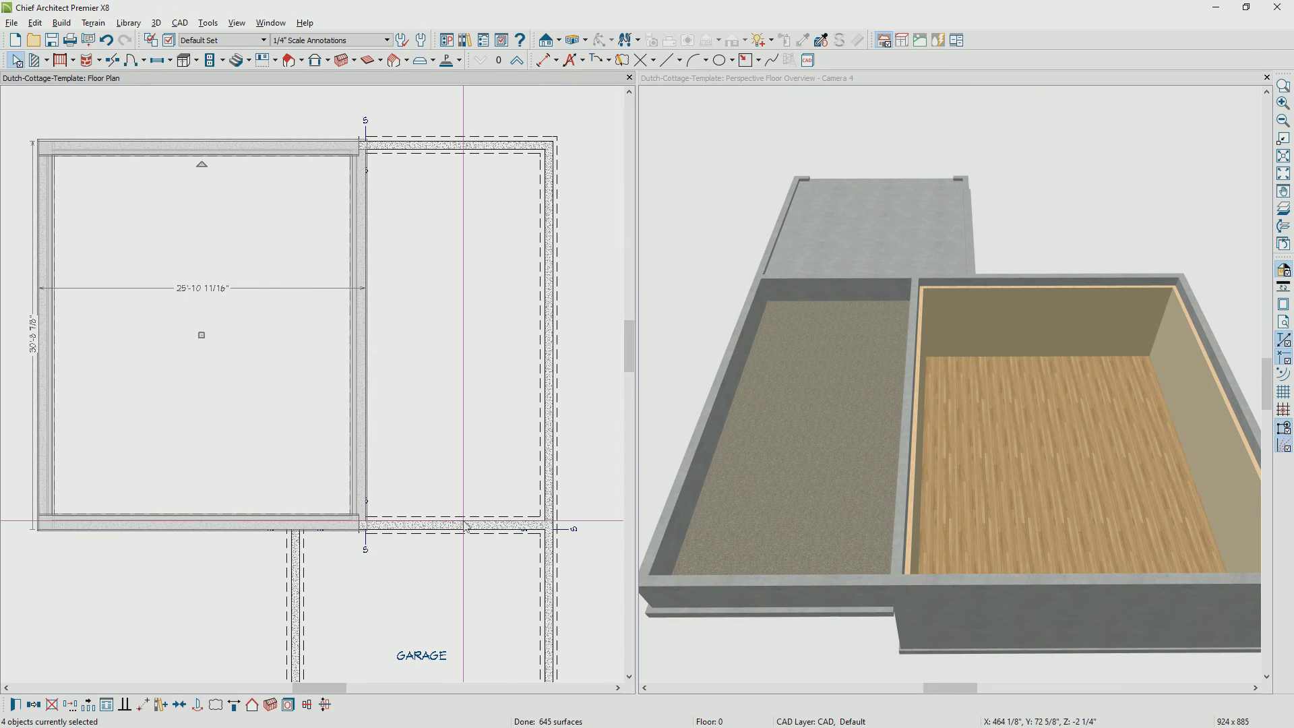
Step: Break the right room's bottom, vertical and top foundation walls into separate pieces
click(550, 432)
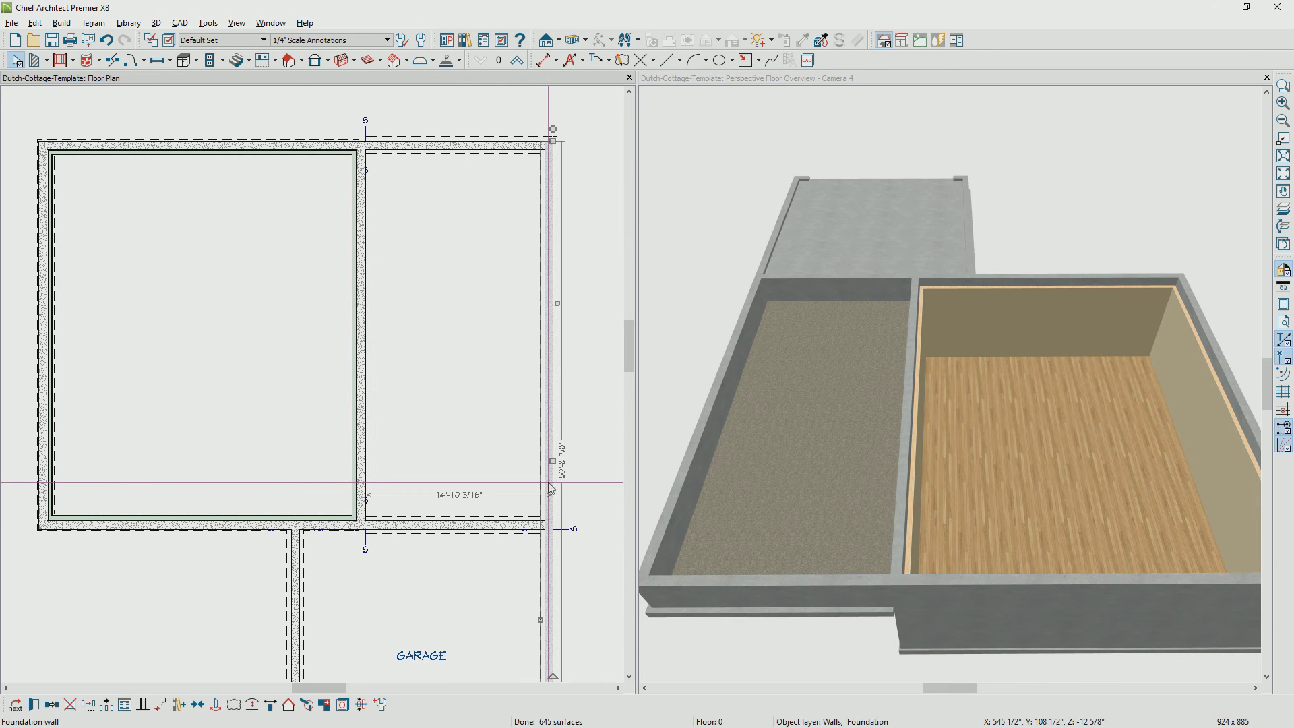
click(114, 60)
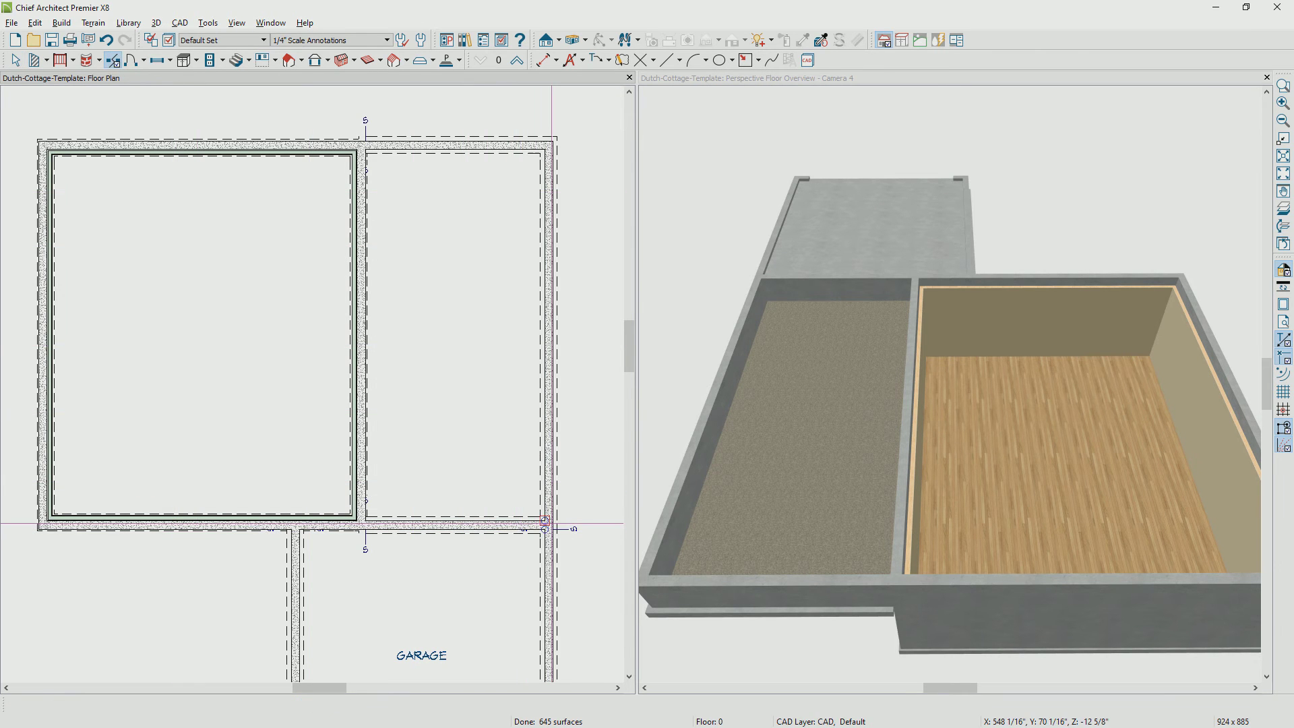
click(545, 530)
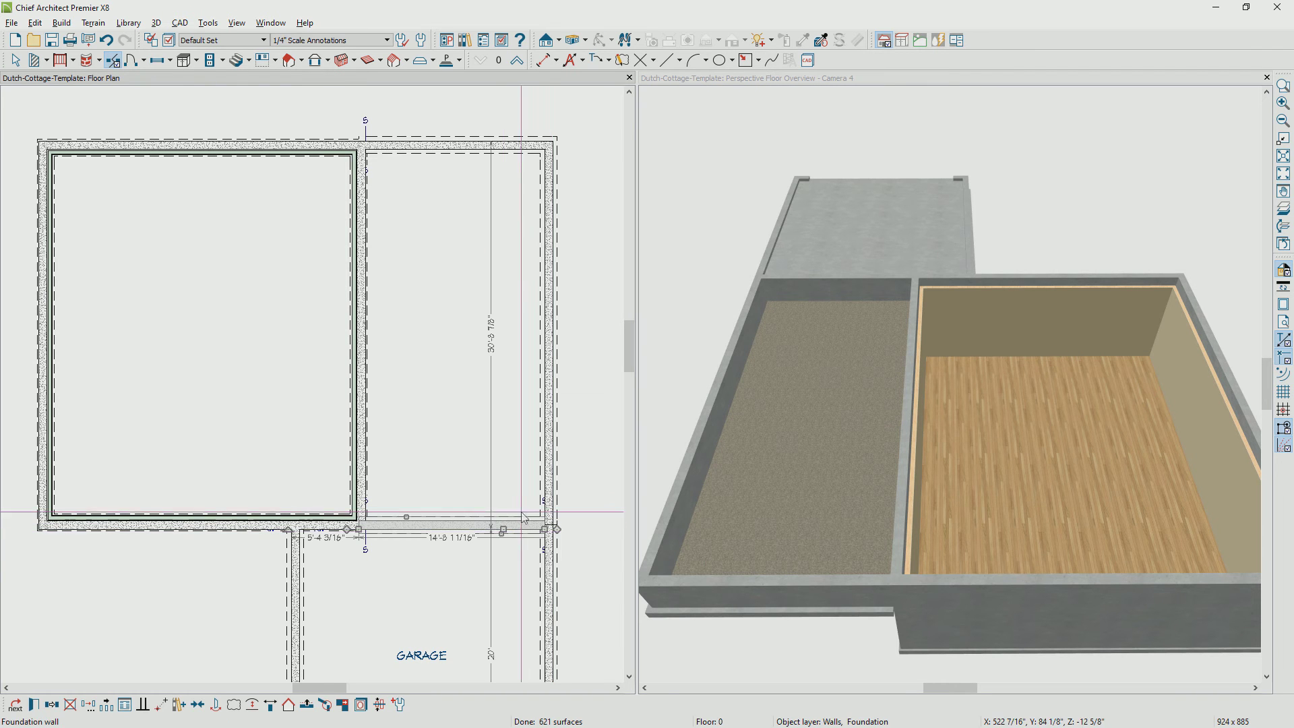
click(546, 500)
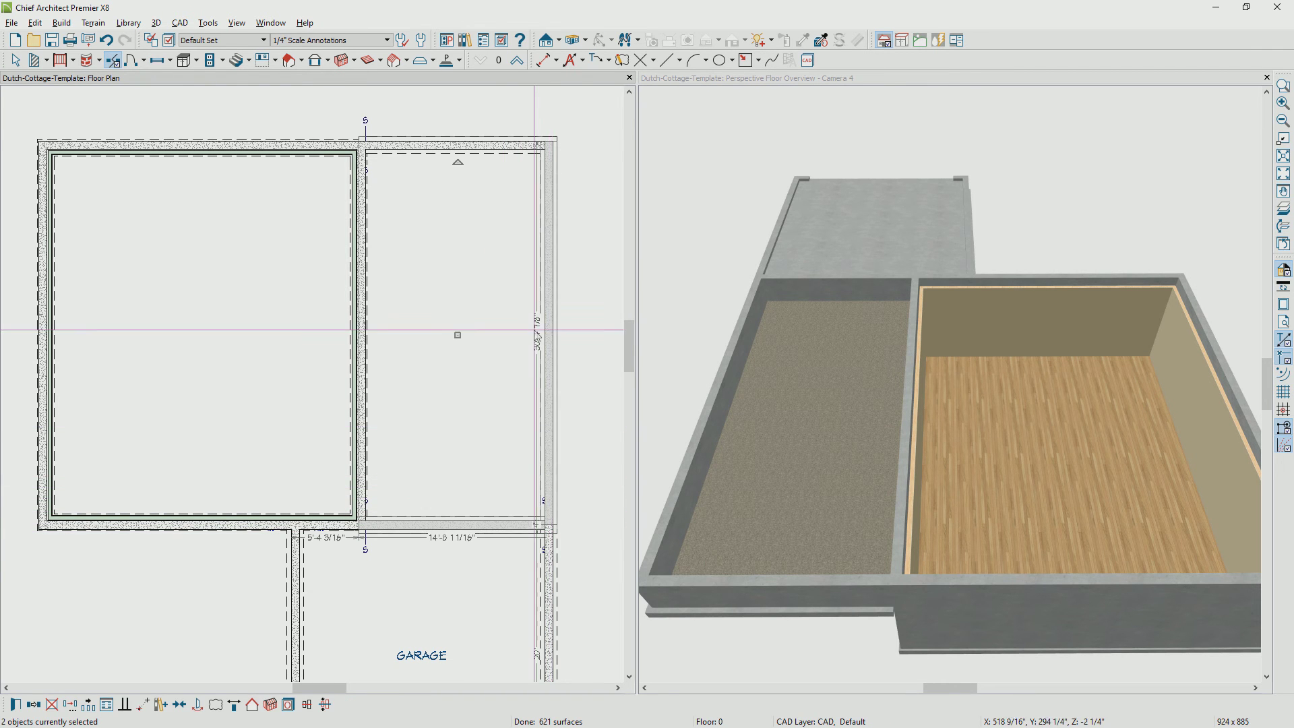
click(480, 145)
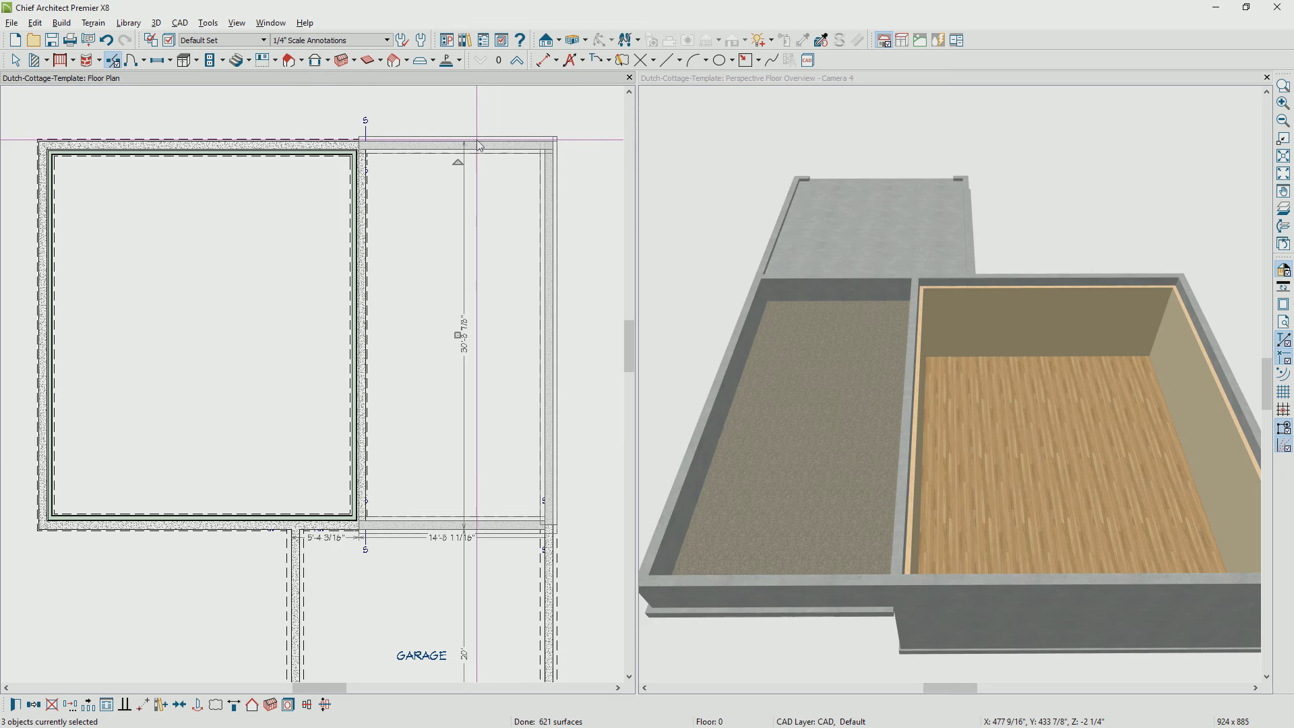
Step: Set the right room's walls to the 8" Concrete Stem Wall, FOAM INSULATION type
double_click(480, 145)
click(951, 196)
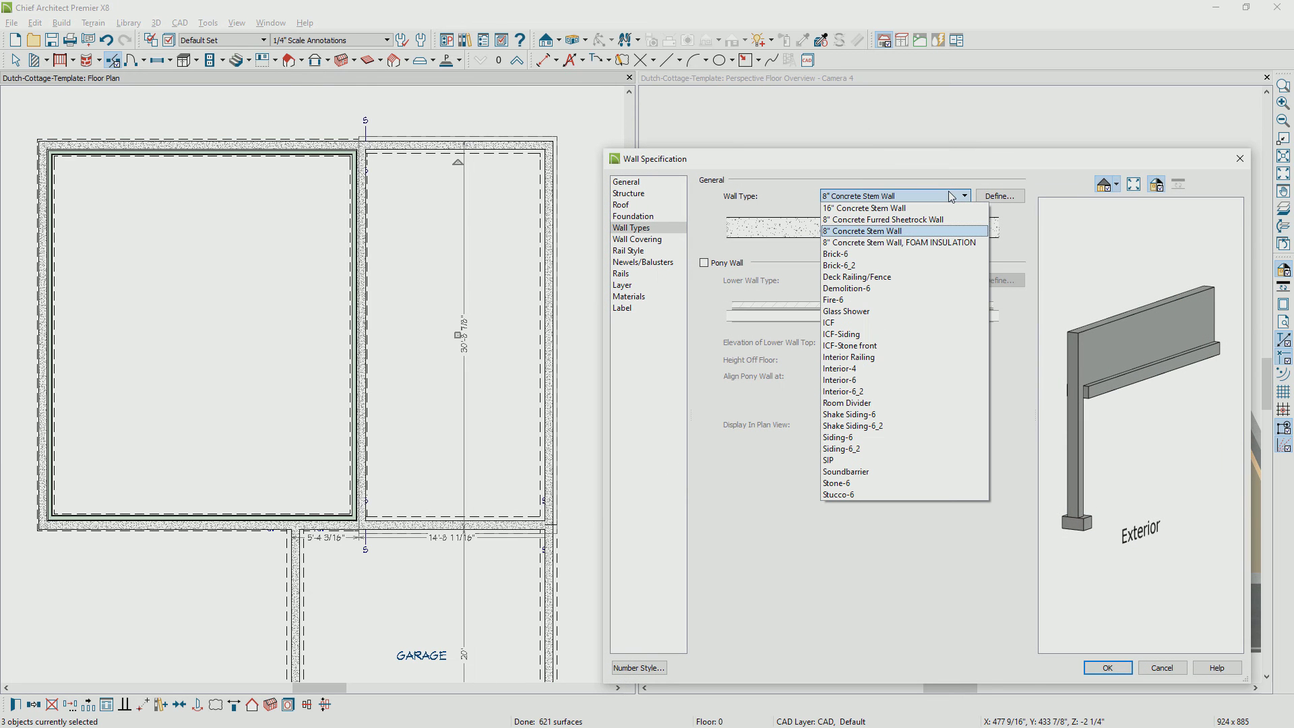
click(941, 247)
click(999, 196)
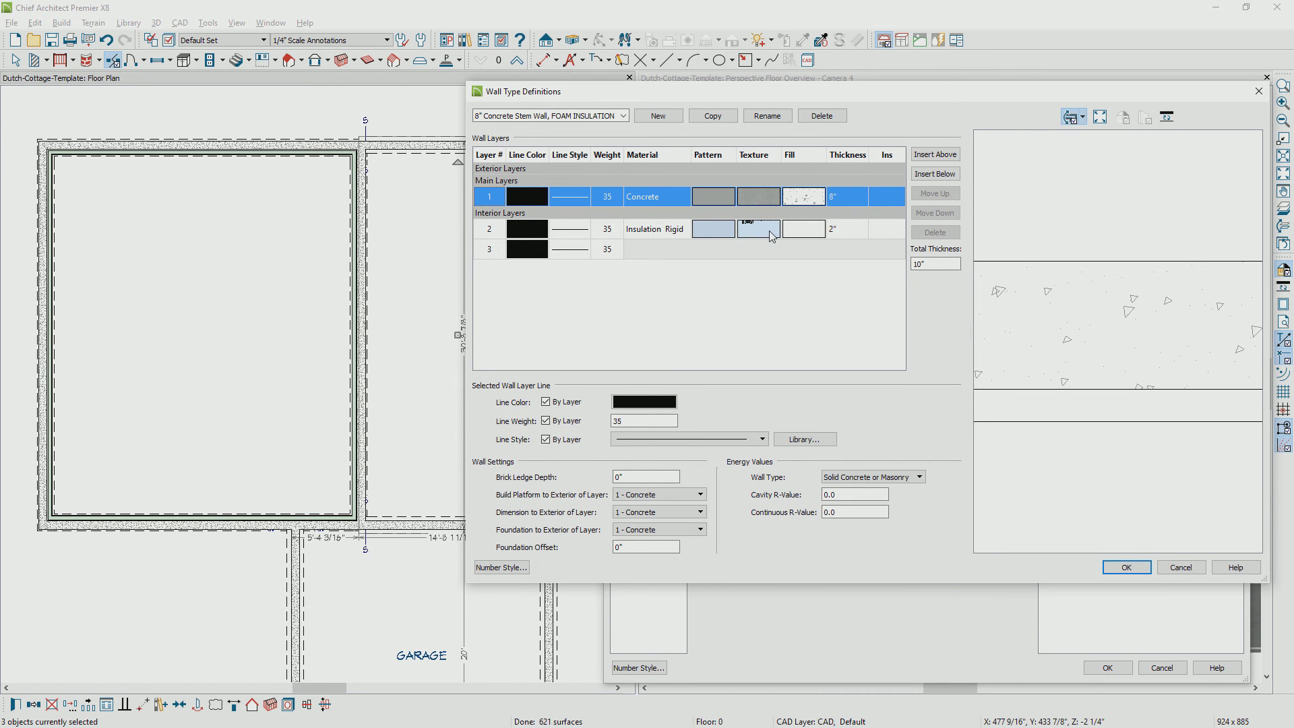
click(1127, 567)
click(1108, 667)
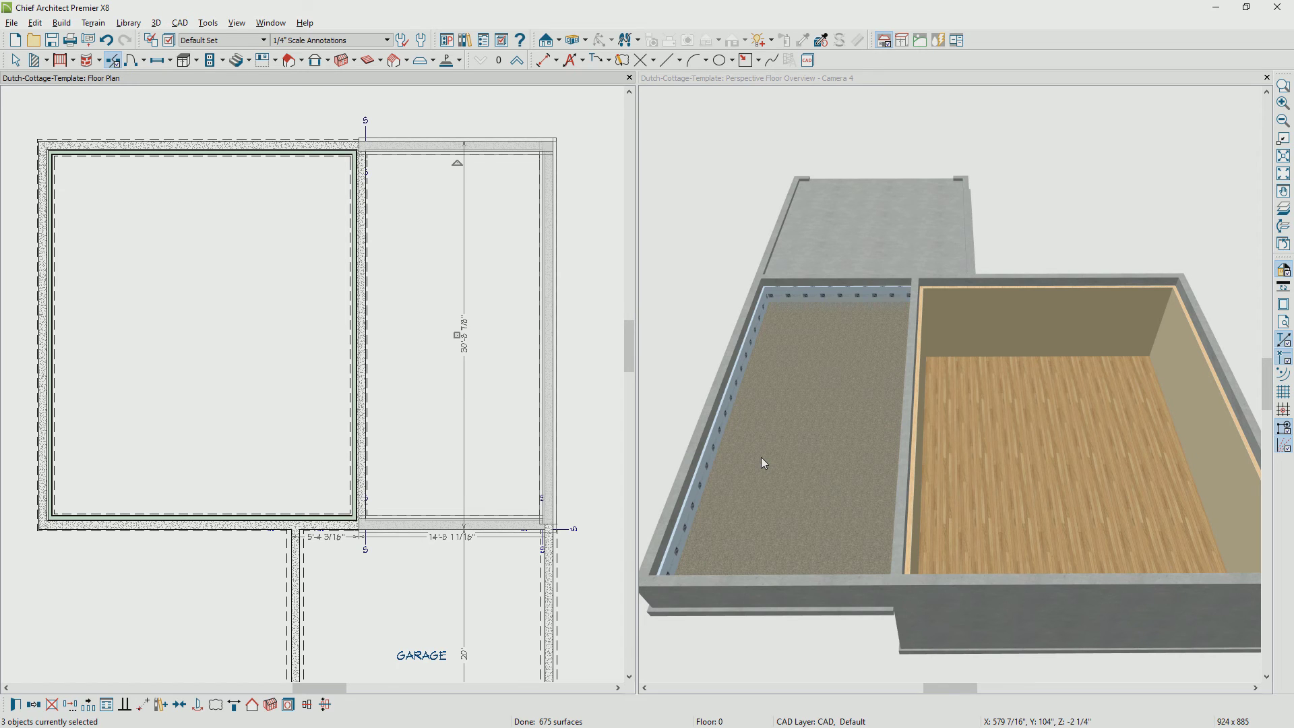
Step: Deselect the walls and switch the plan to the Framing Set display layer set
click(764, 464)
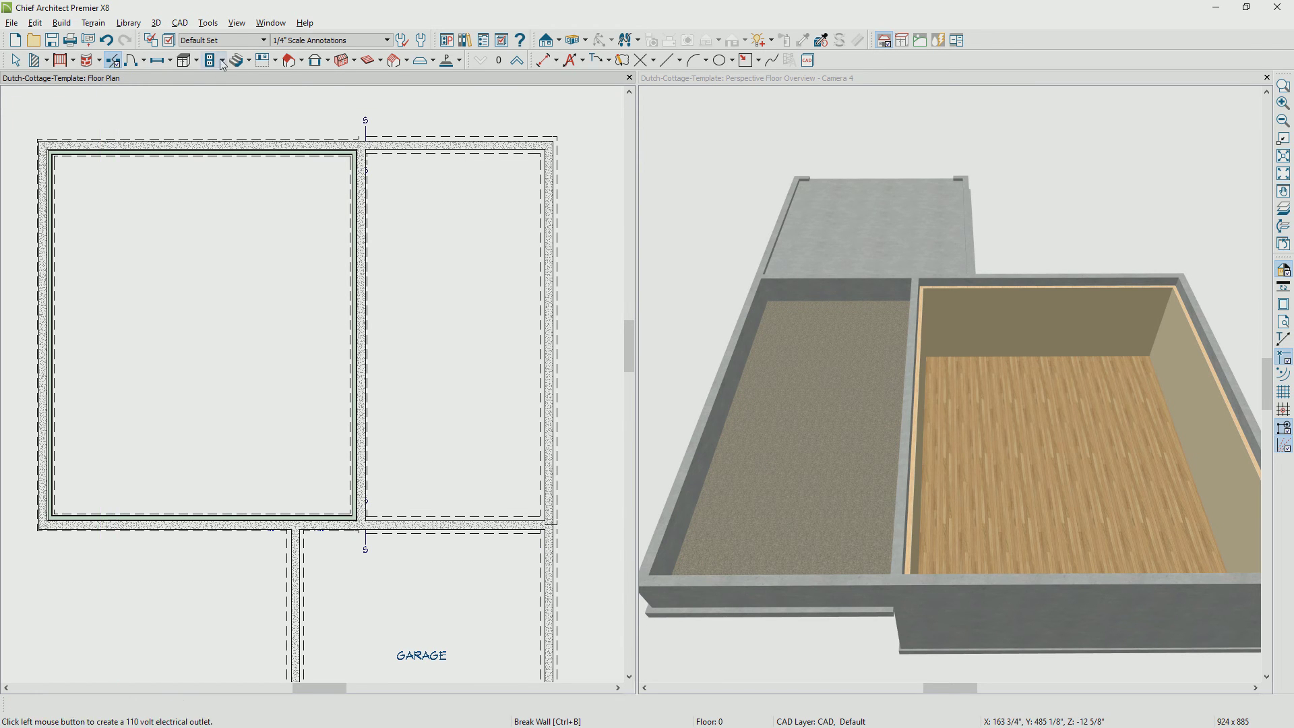
click(238, 41)
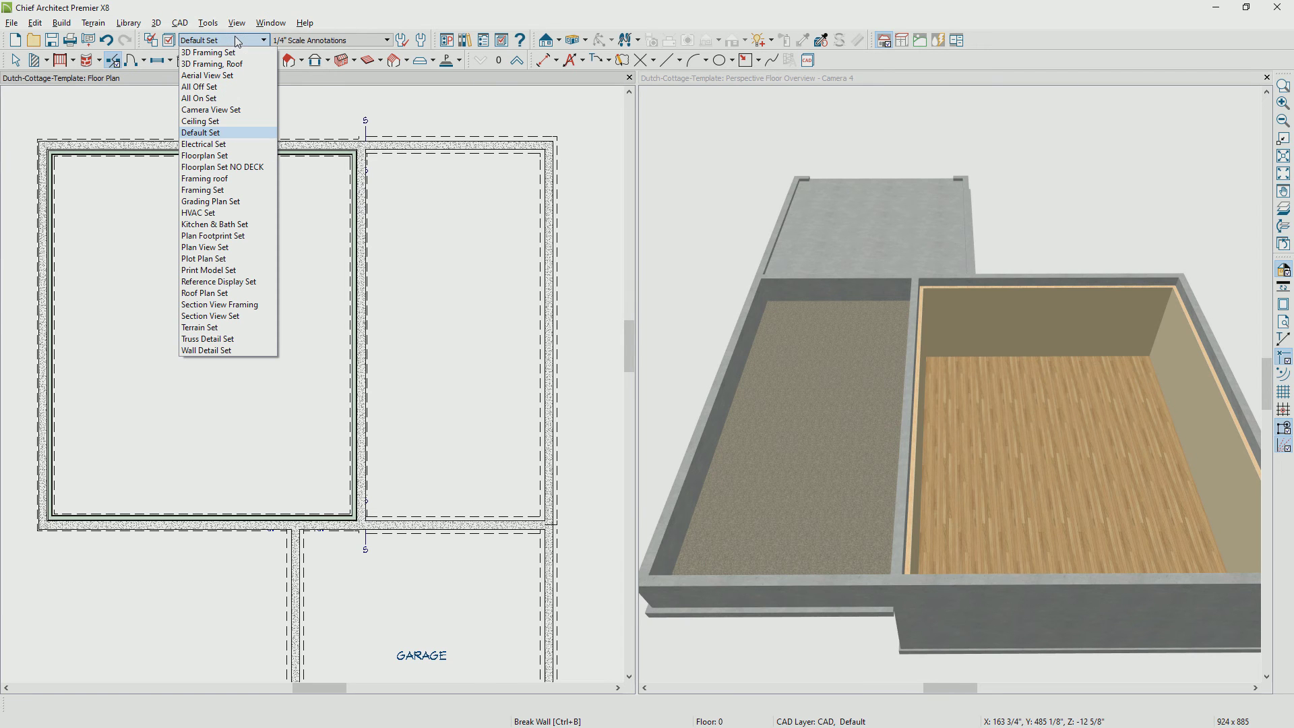
click(204, 191)
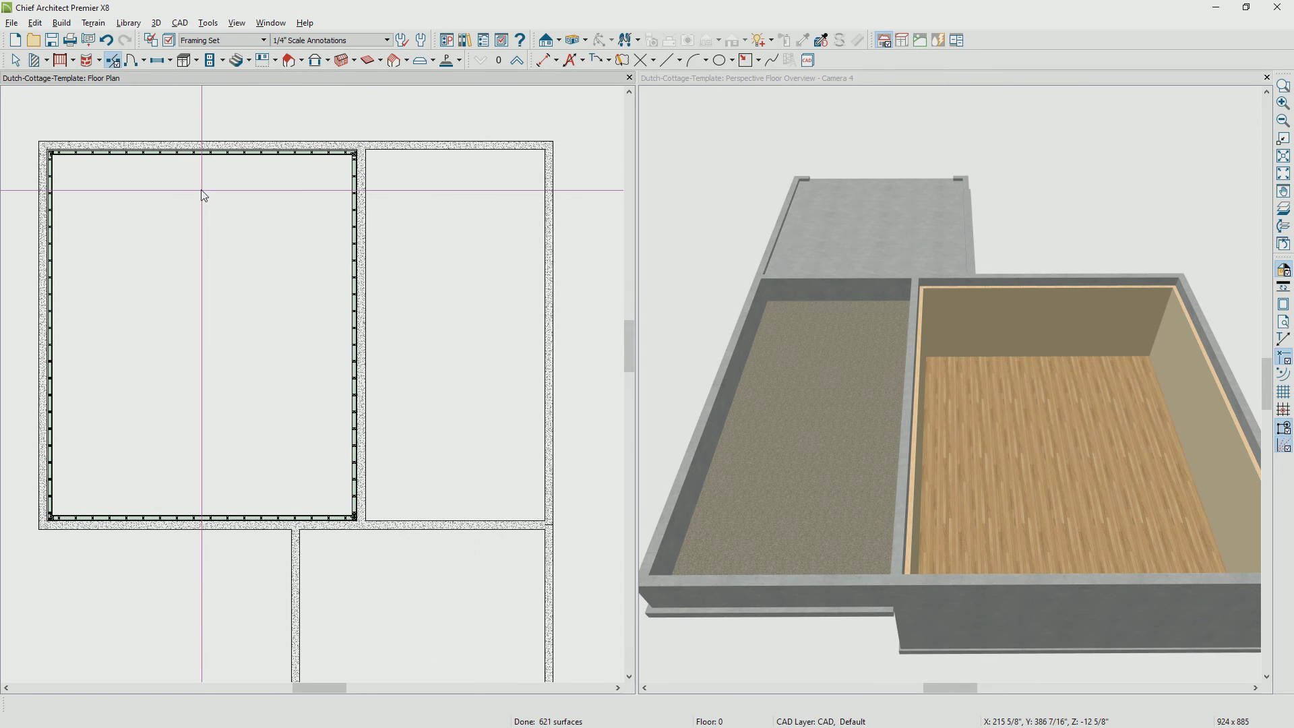
Step: Build floor framing in the Build Framing dialog, creating joists across the foundation
click(61, 22)
mouse_move(99, 146)
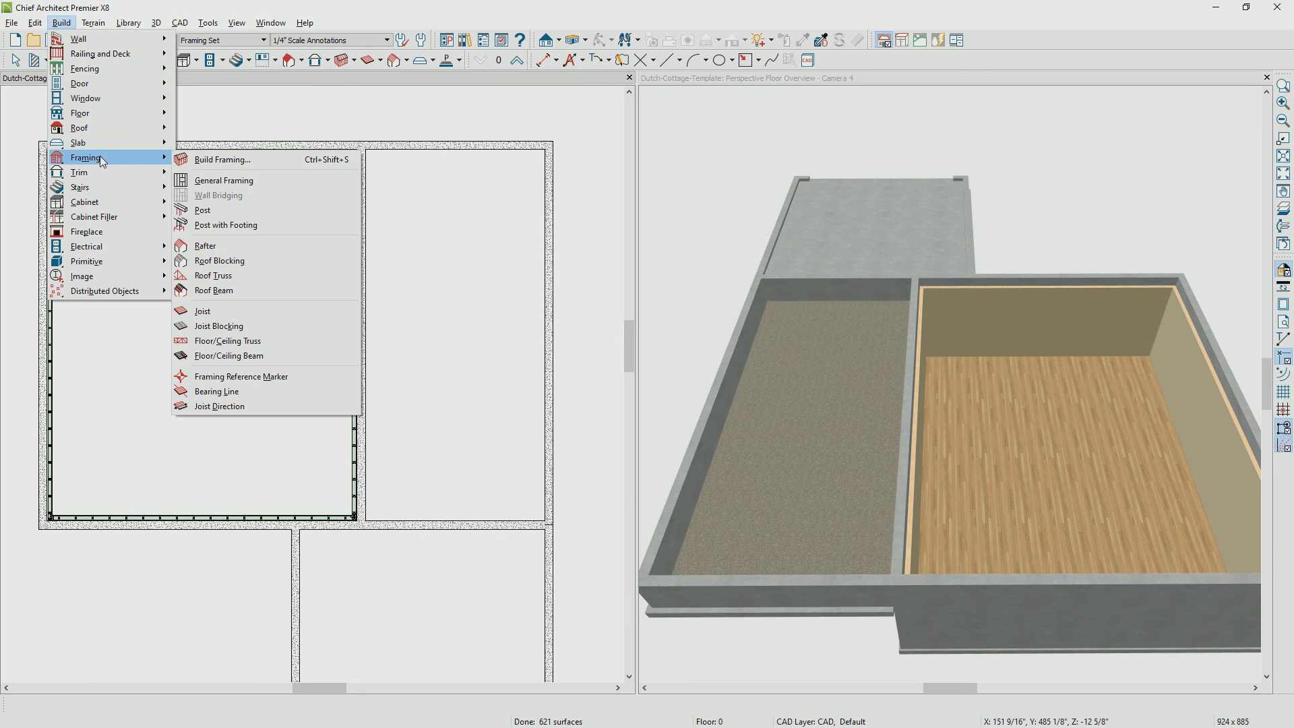
click(210, 161)
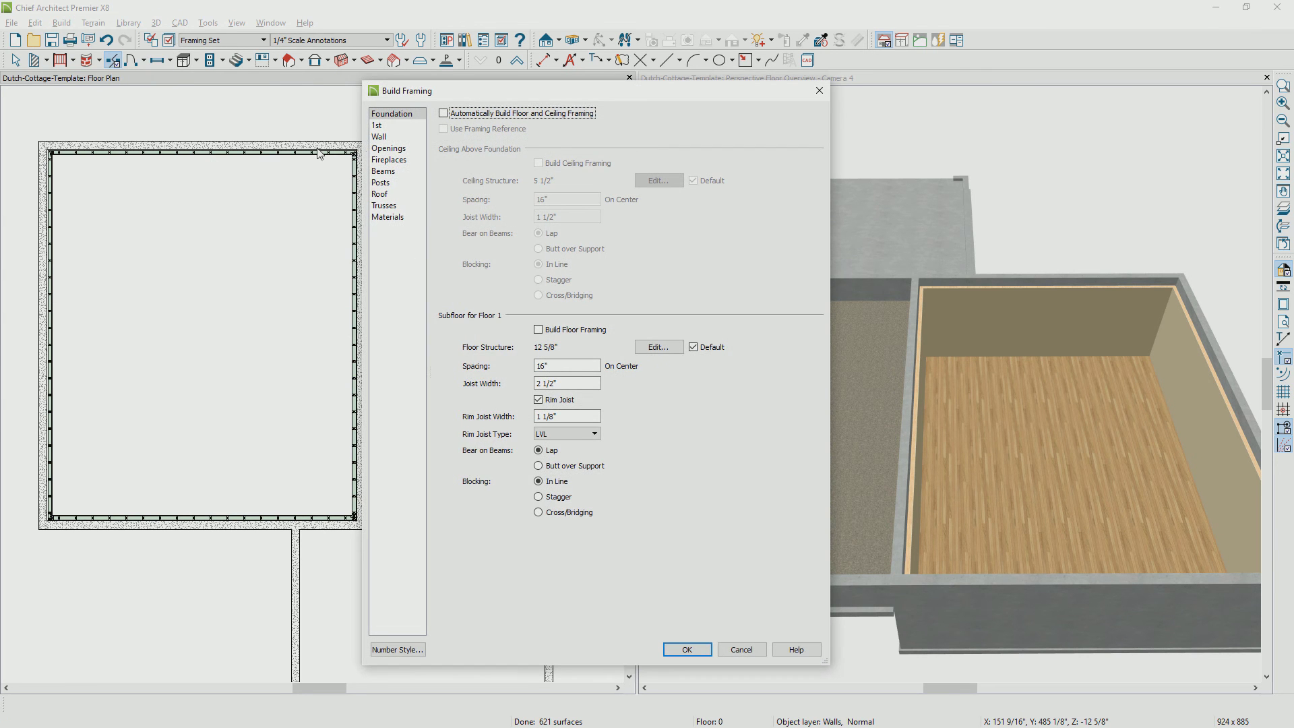
click(548, 331)
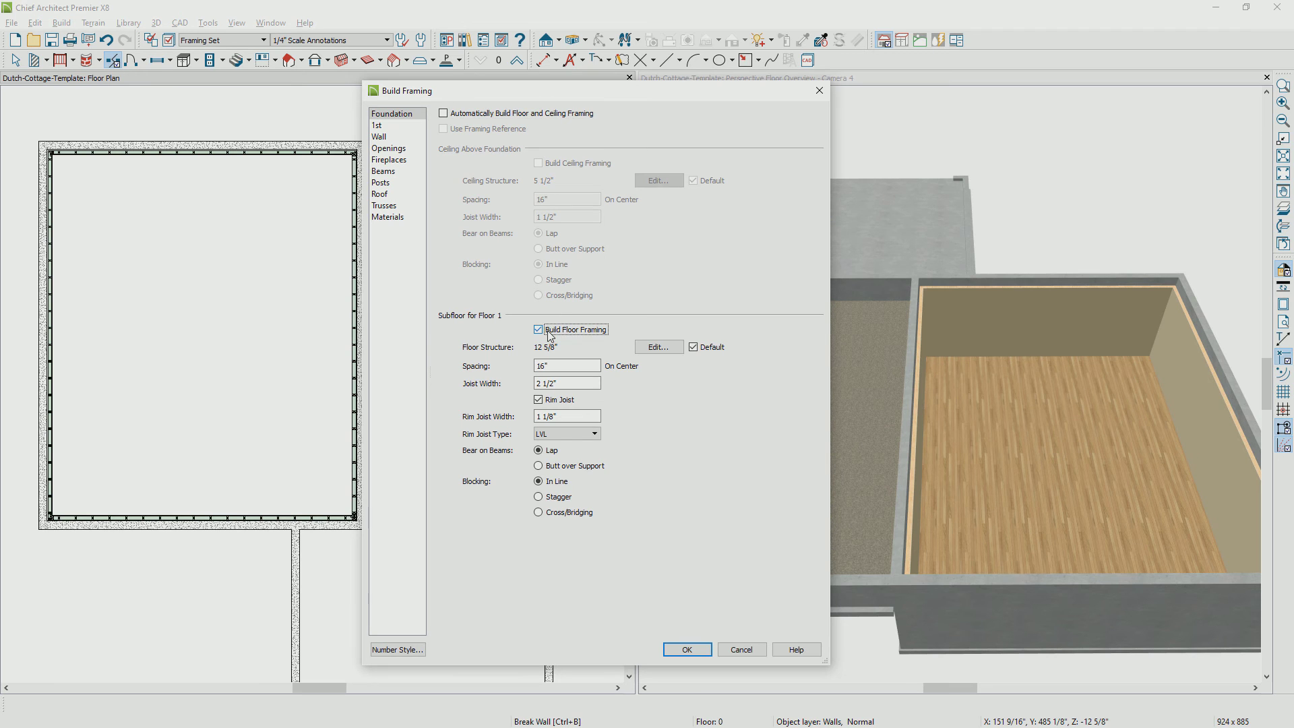
click(444, 116)
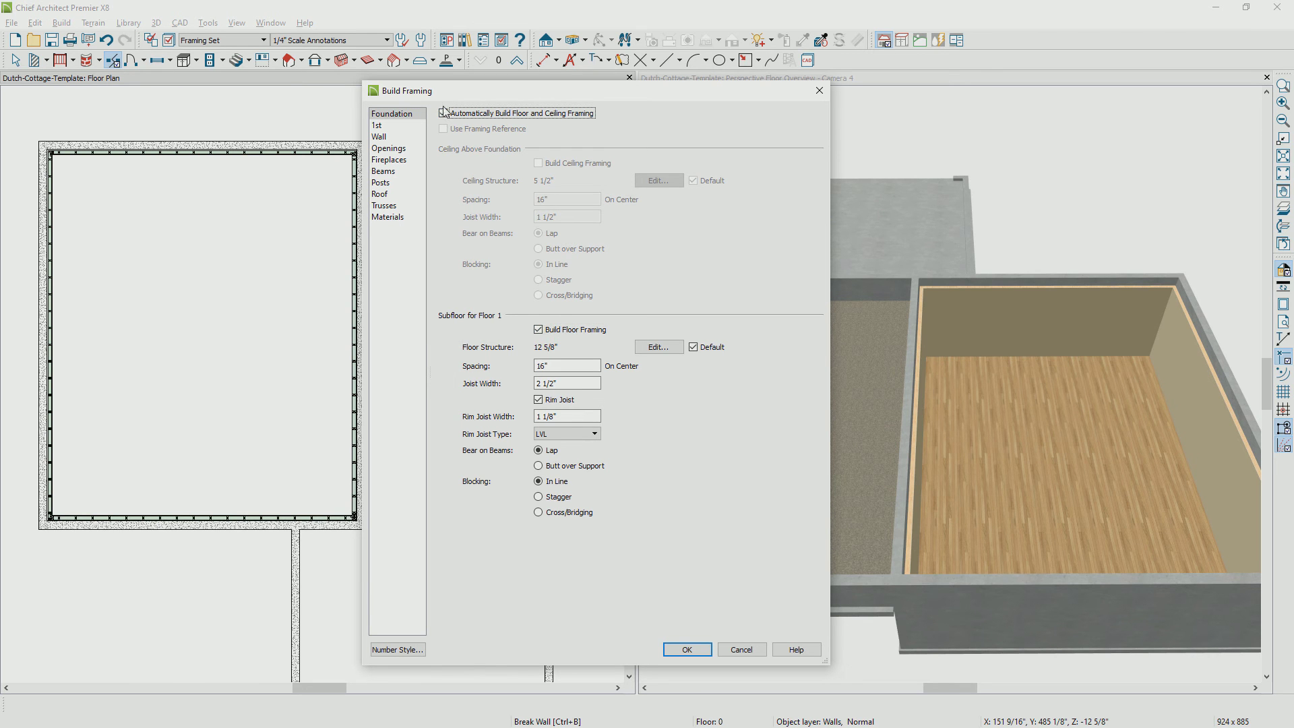
click(684, 650)
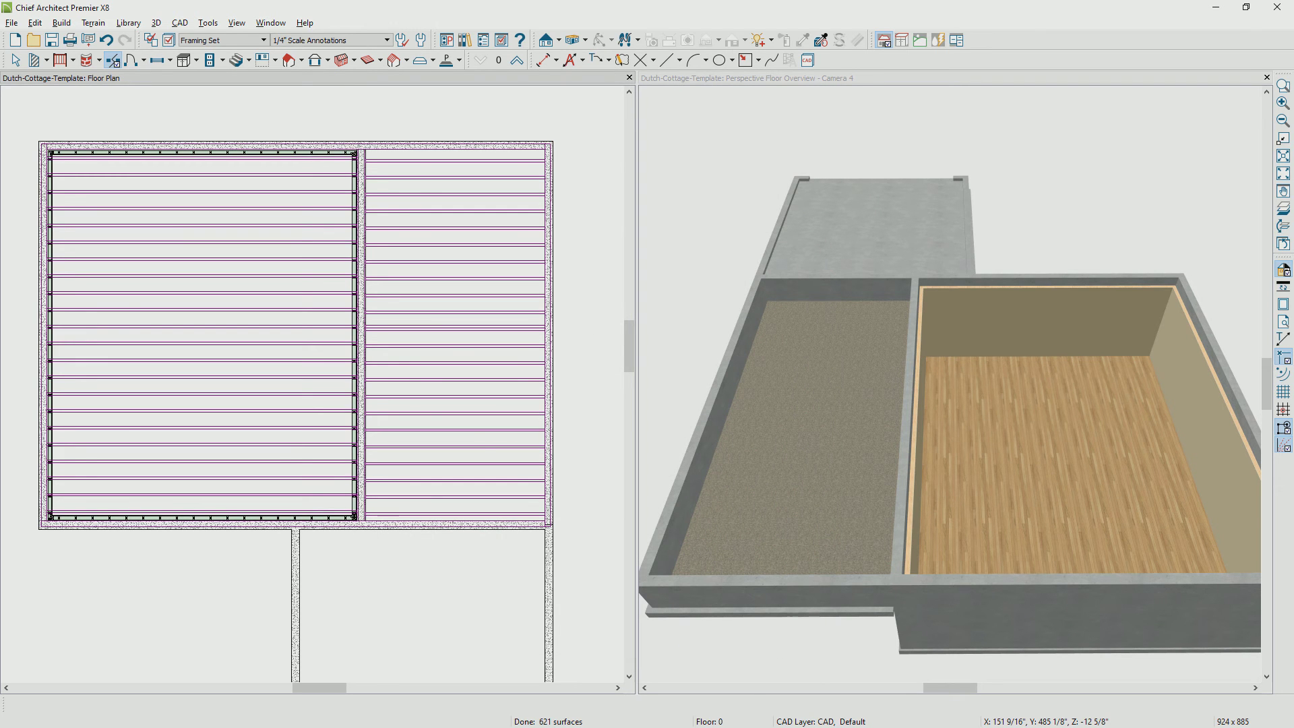
Step: Apply the 3D Framing Set to the 3D view to display the floor joists
click(848, 74)
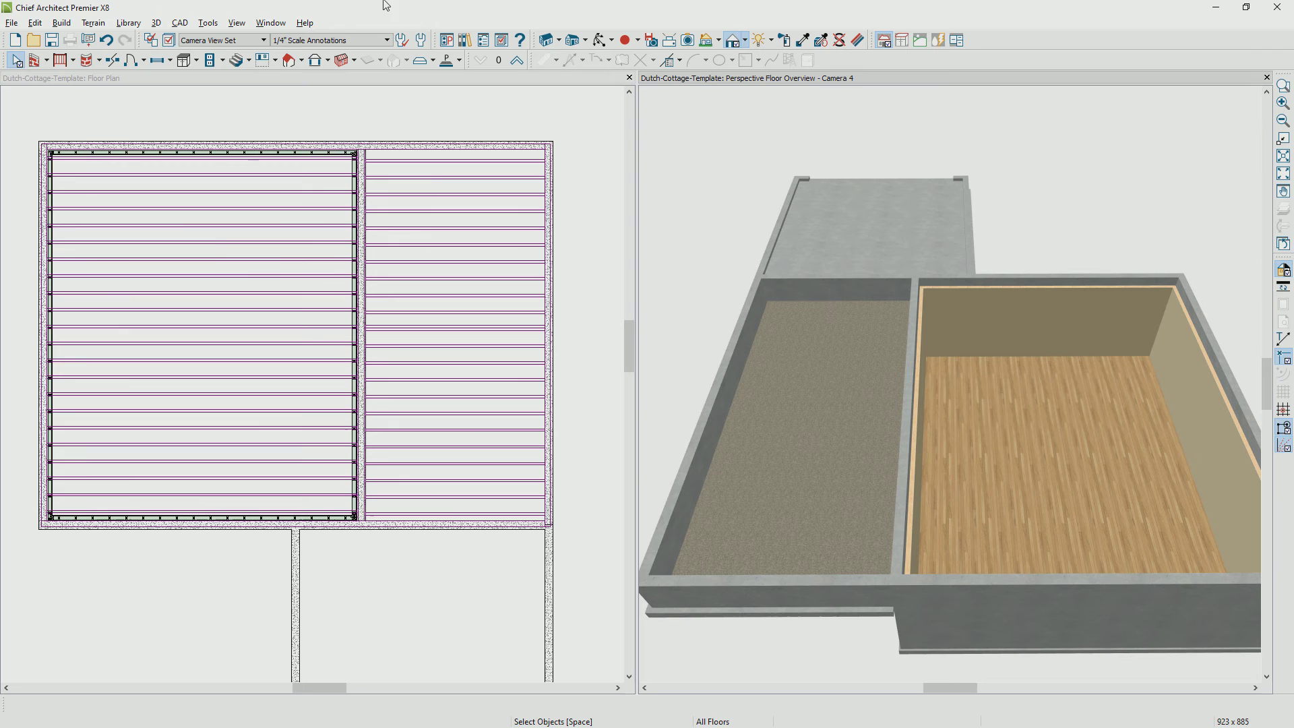
click(228, 42)
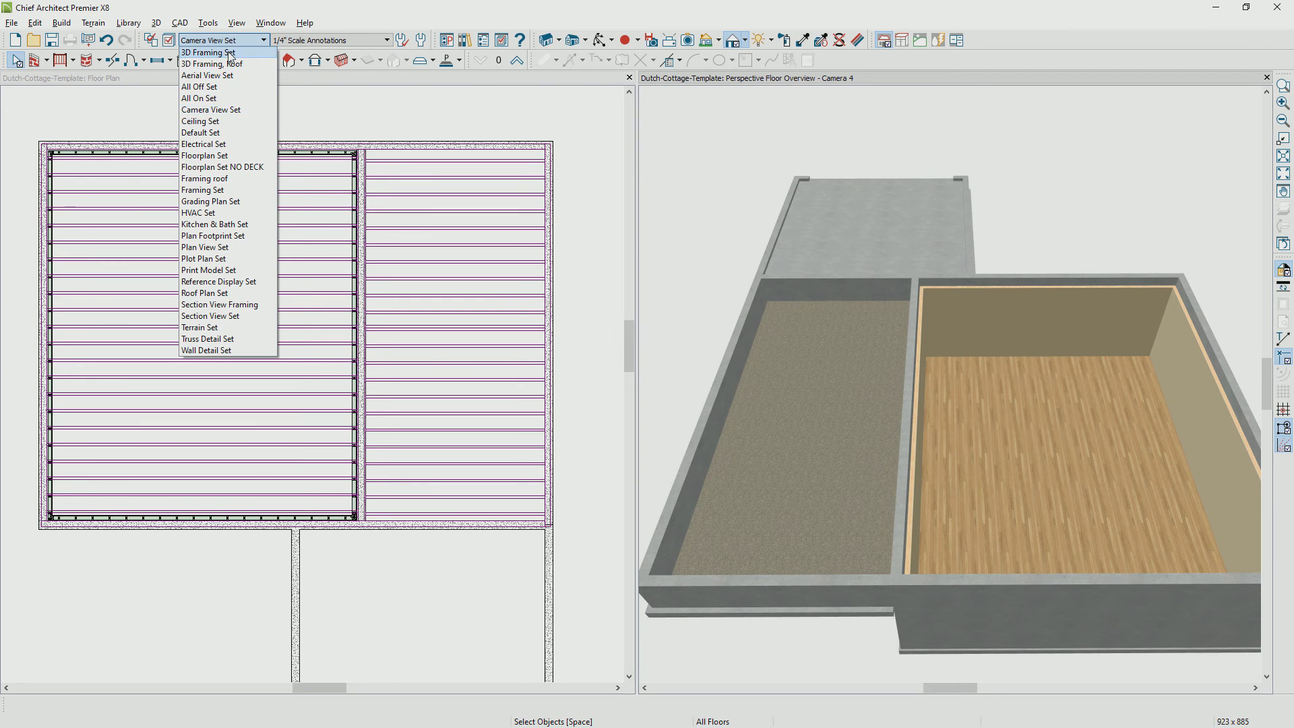
click(230, 54)
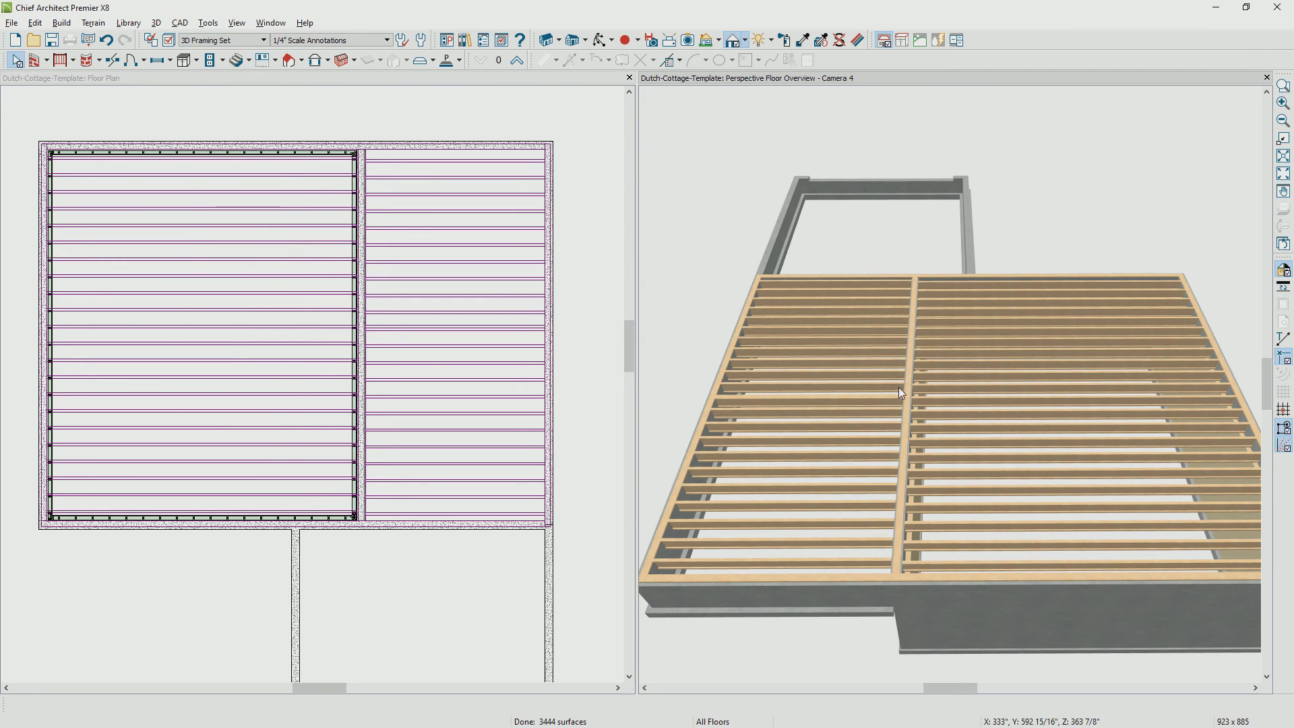
click(950, 417)
click(1017, 146)
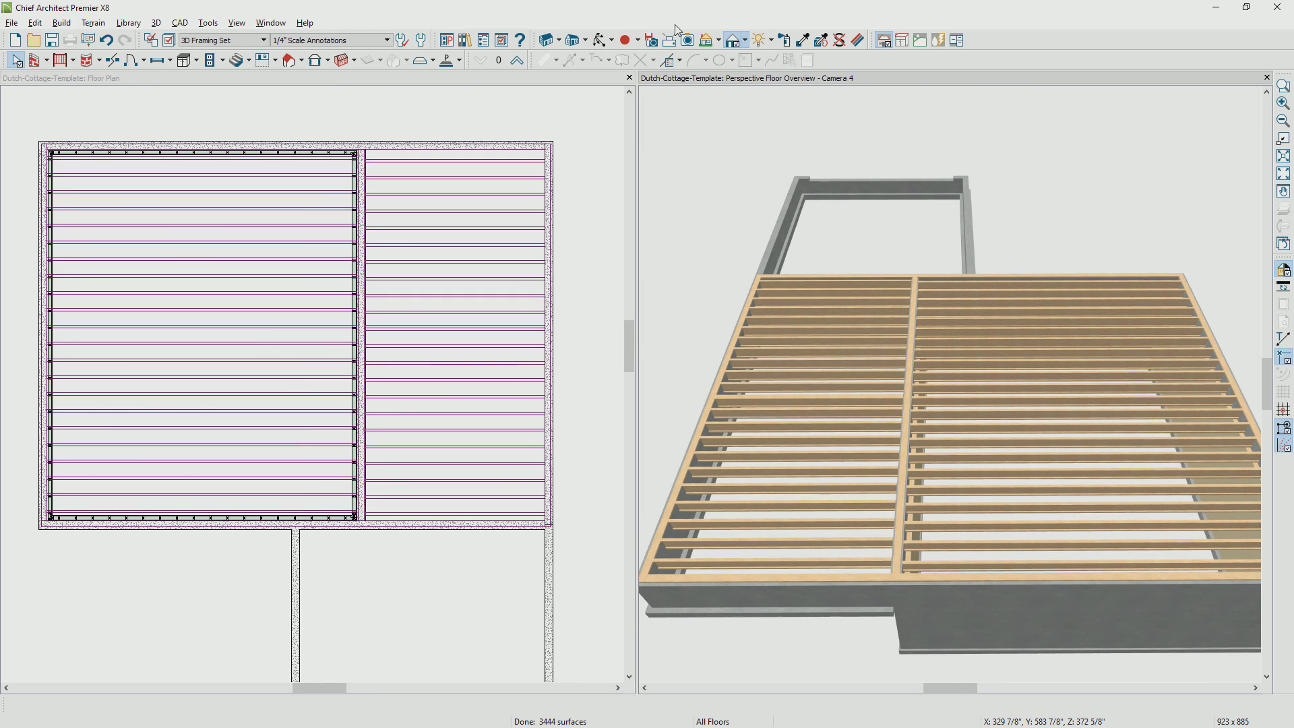
Step: Orbit the 3D camera to a lower, closer angle on the framing
click(602, 47)
drag(985, 269, 559, 487)
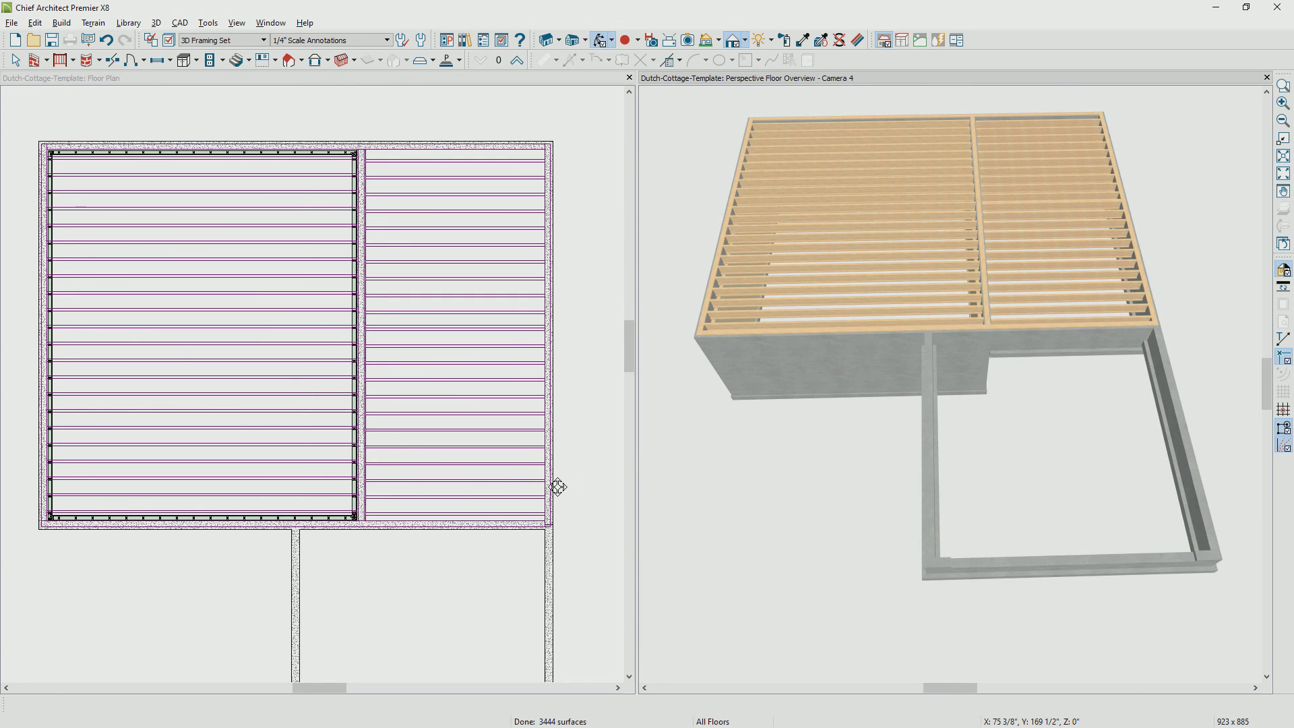
drag(841, 442, 832, 529)
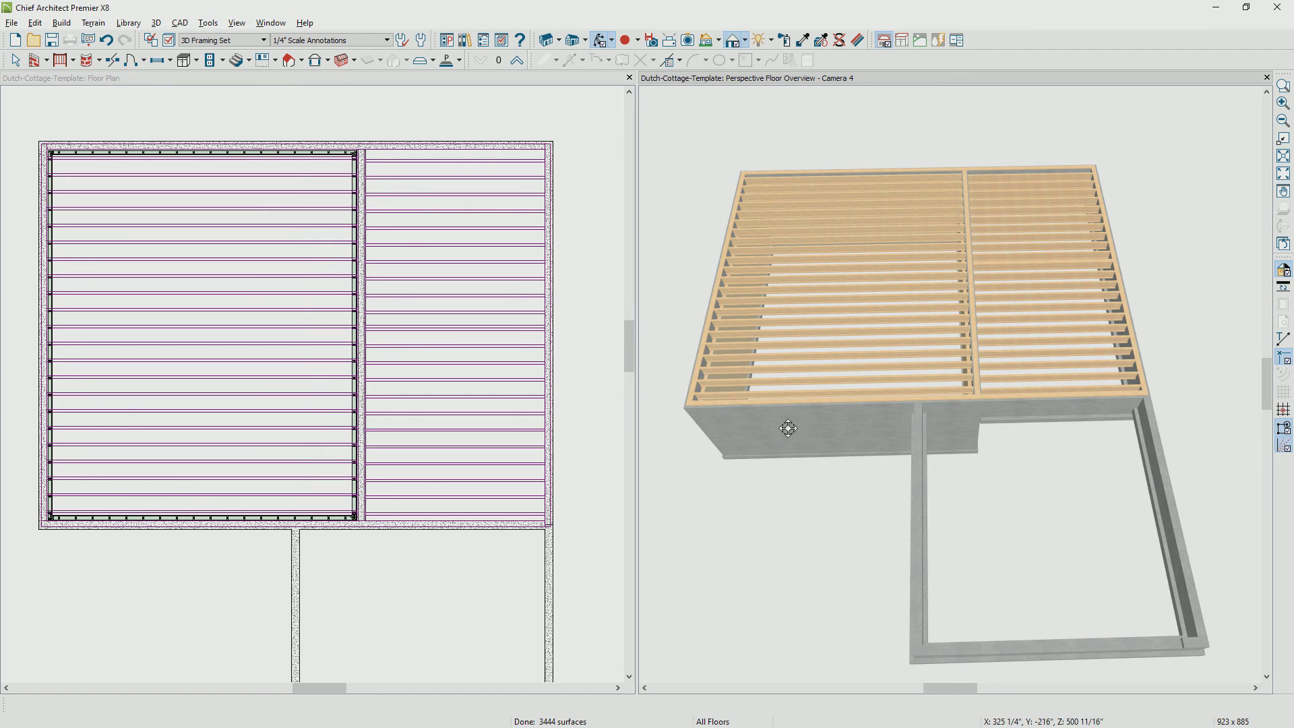
click(518, 63)
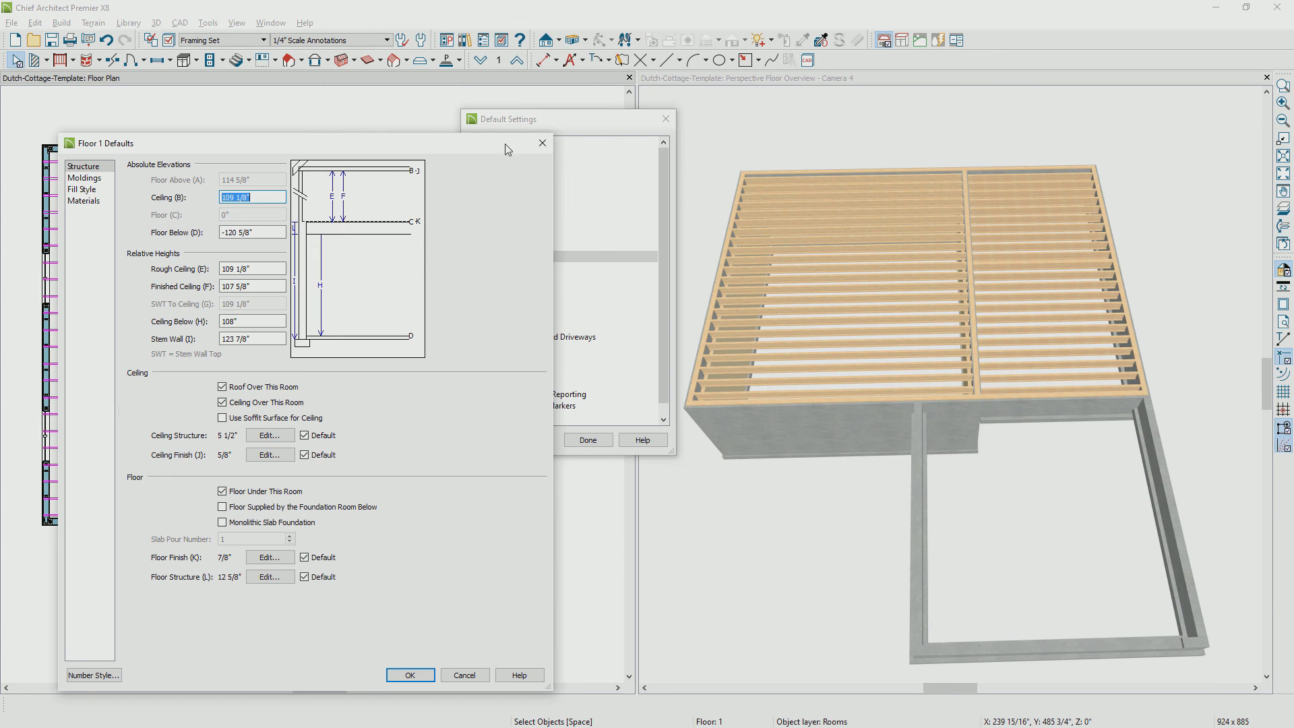
click(271, 579)
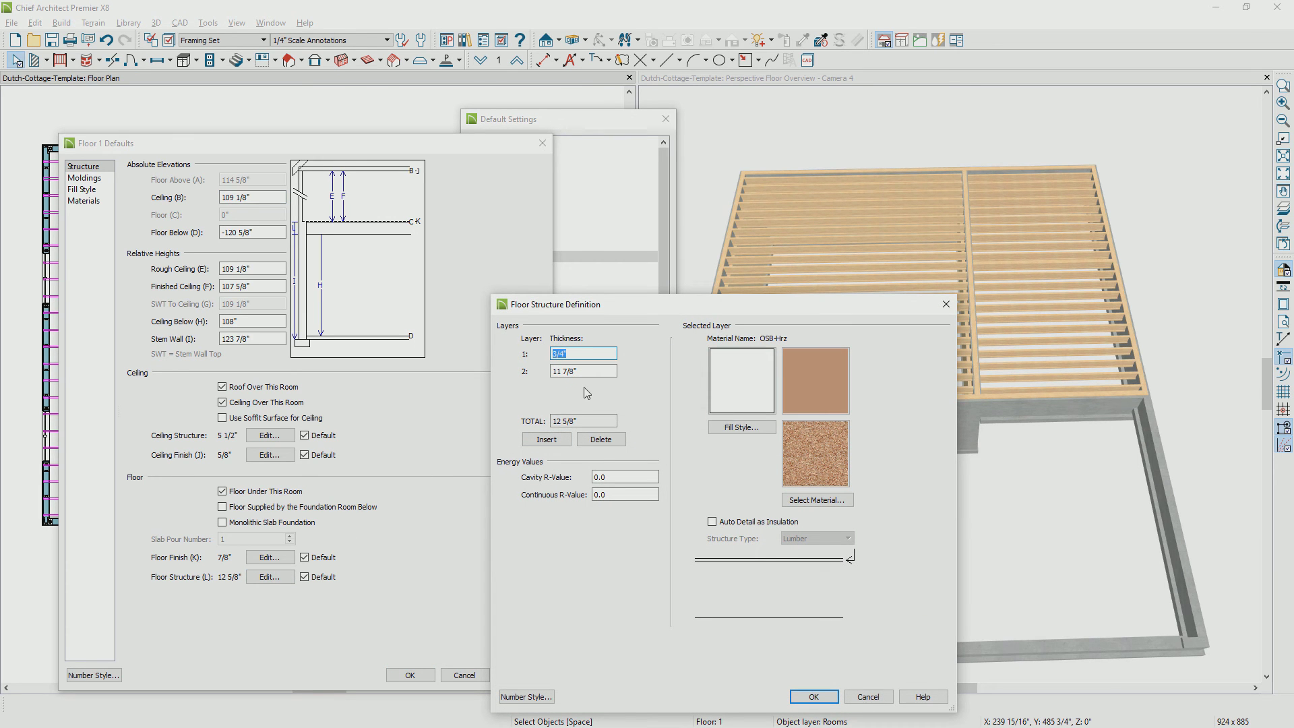
click(593, 371)
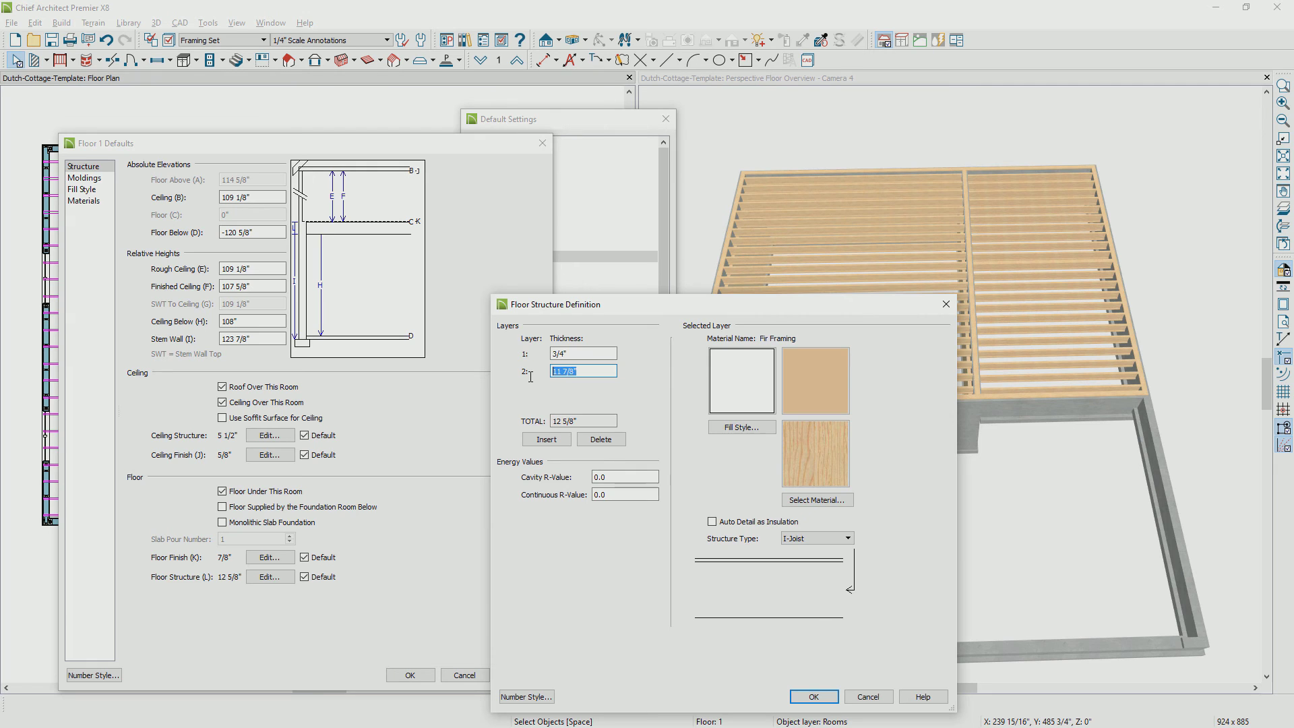
key(Return)
key(Return)
key(Return)
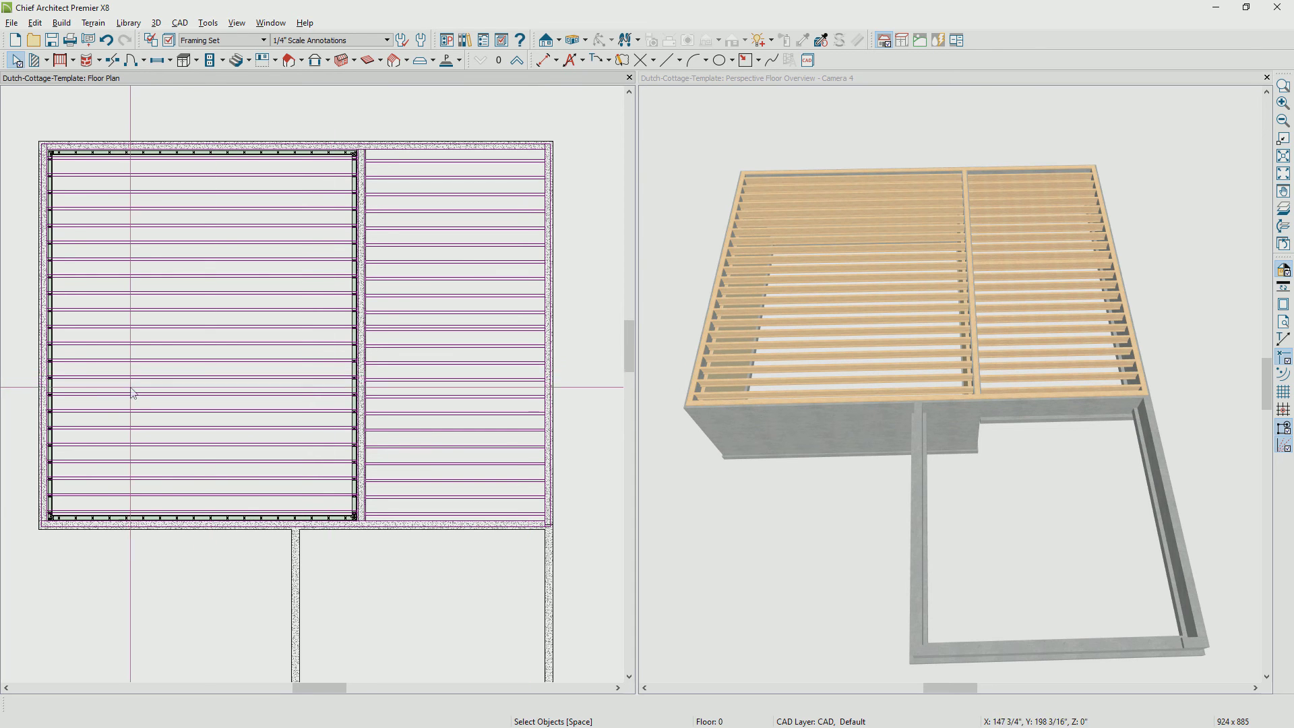
Step: Turn off display of the Walls, Foundation layer so only the floor joists show
middle_drag(177, 395, 215, 394)
scroll(215, 395, up, 1)
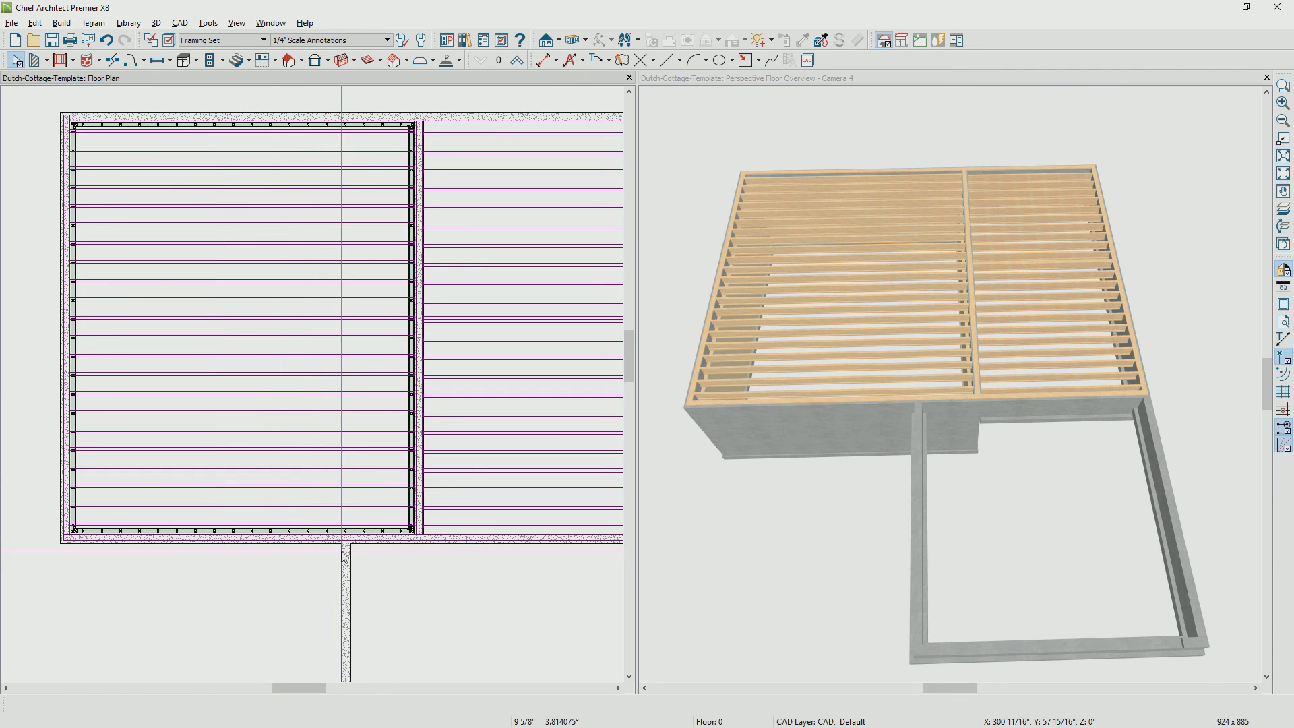
click(350, 584)
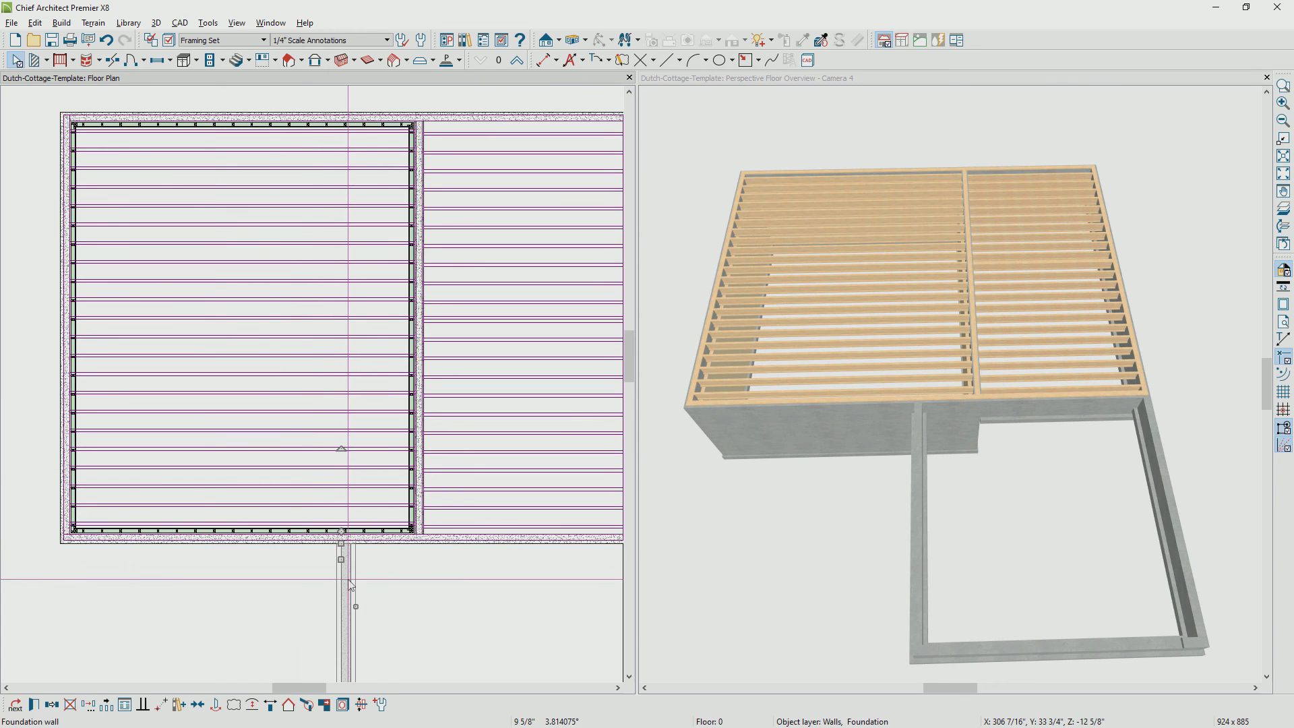
click(343, 705)
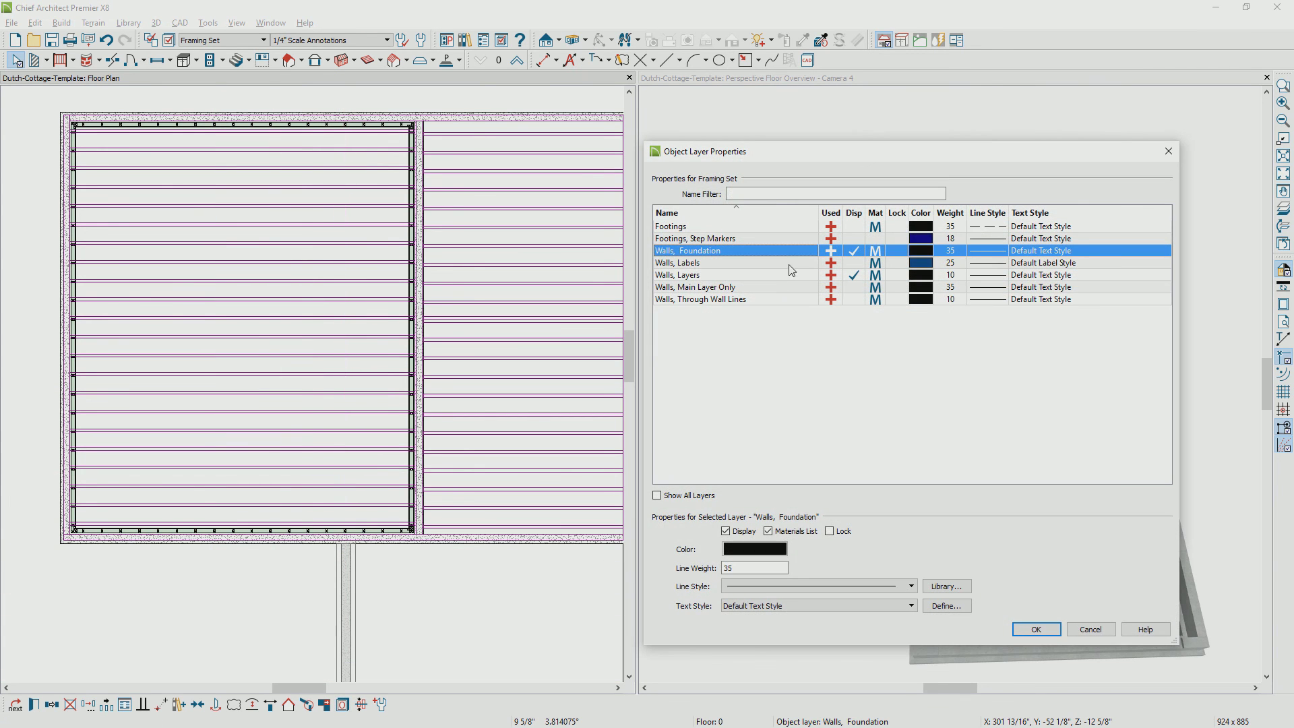
click(857, 251)
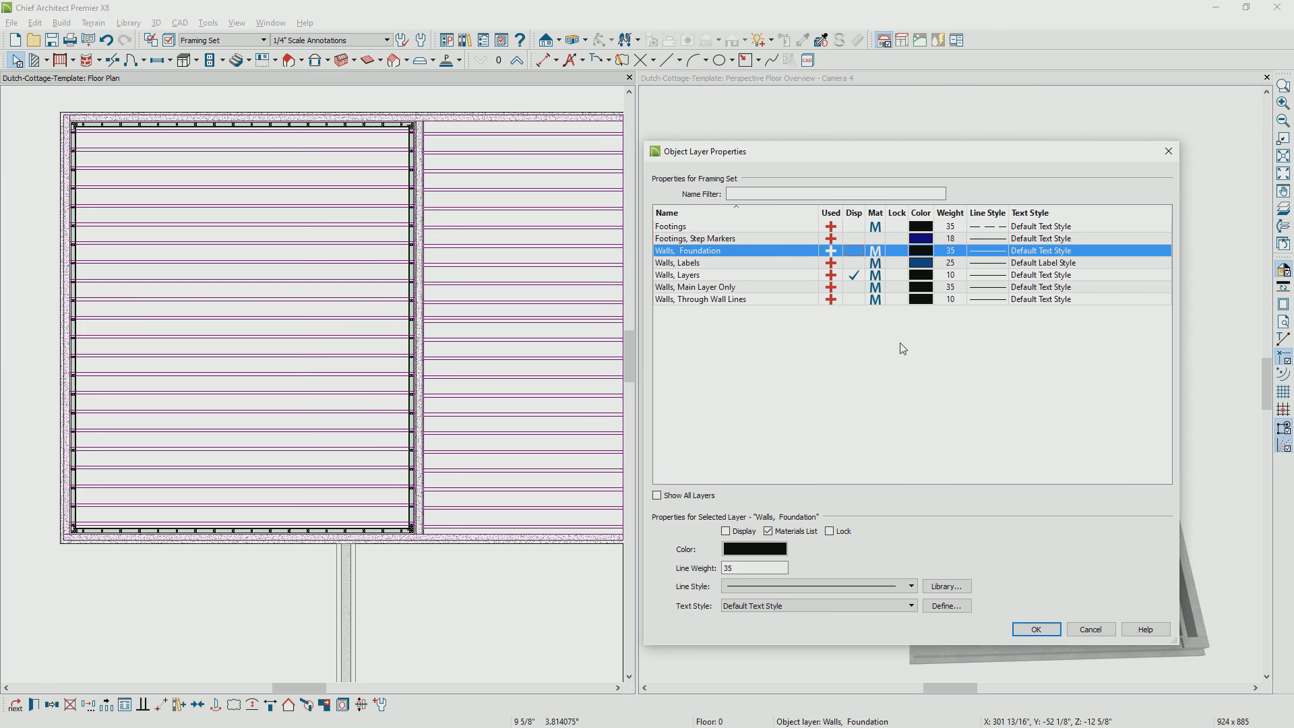
click(1025, 632)
click(310, 543)
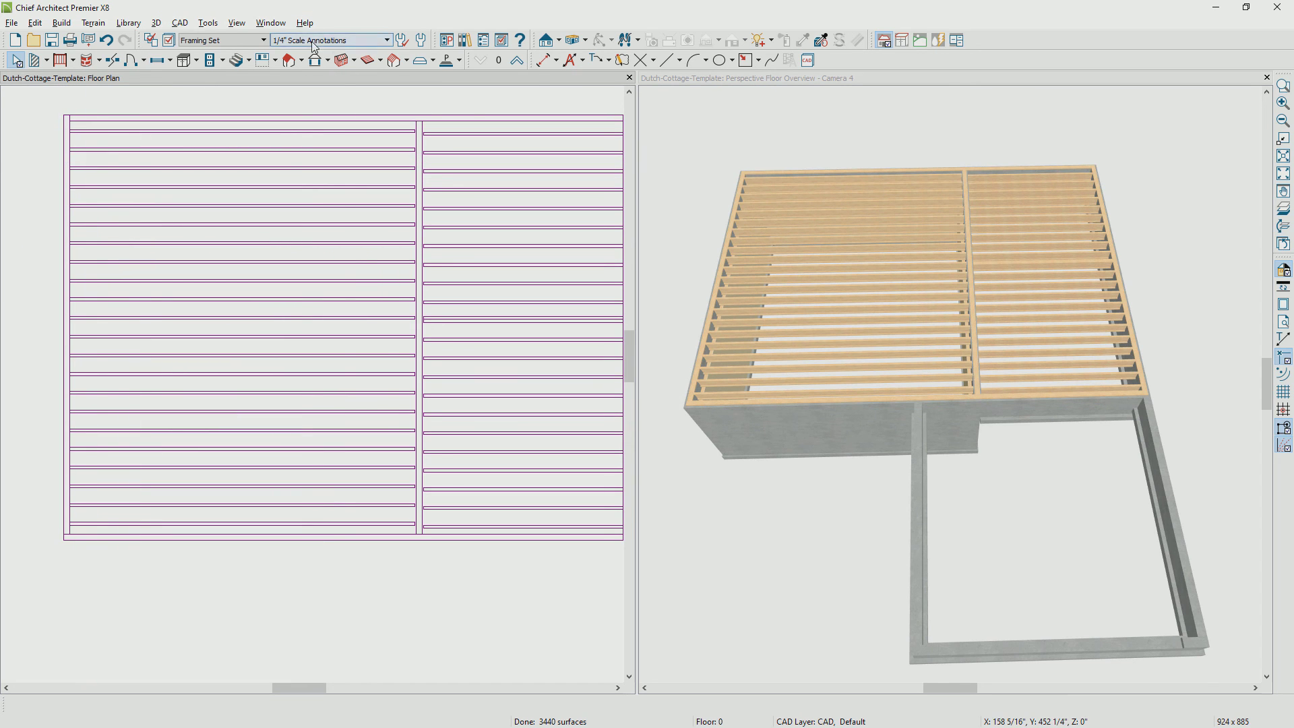
Step: Remove the joists over the basement half, turning off automatic framing
click(370, 62)
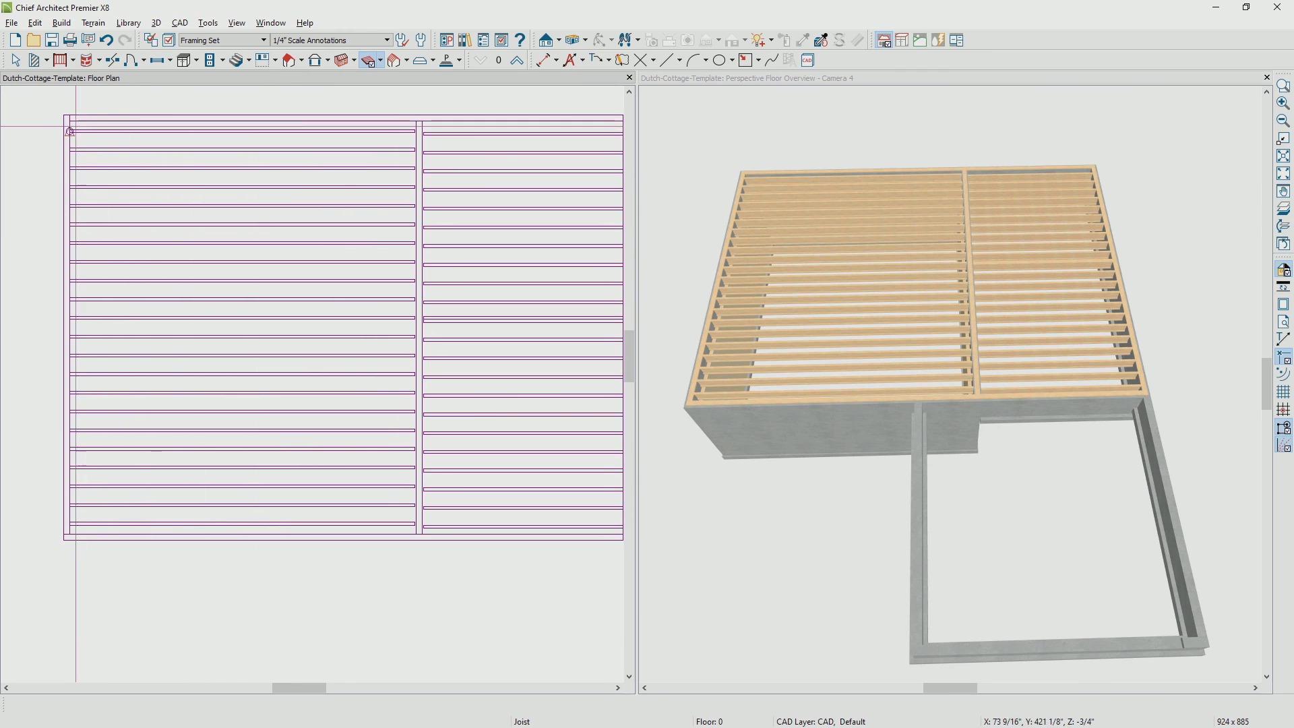
drag(66, 115, 418, 531)
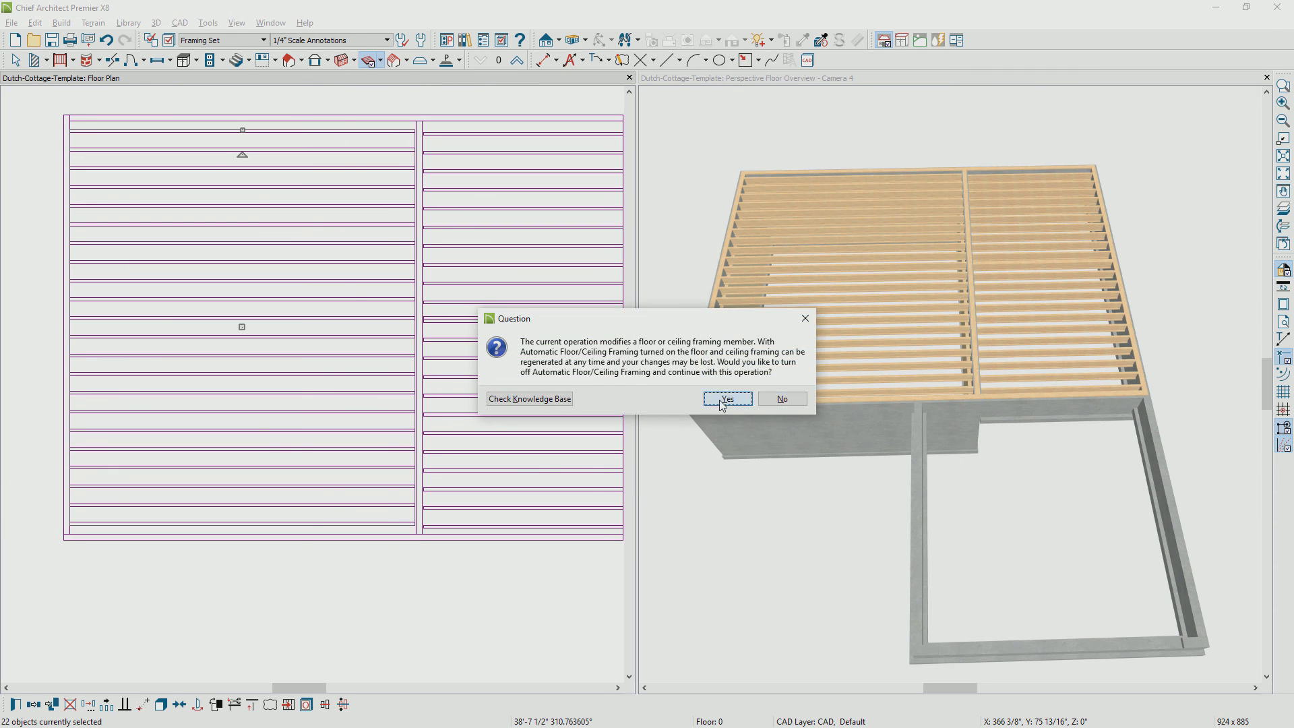
click(721, 399)
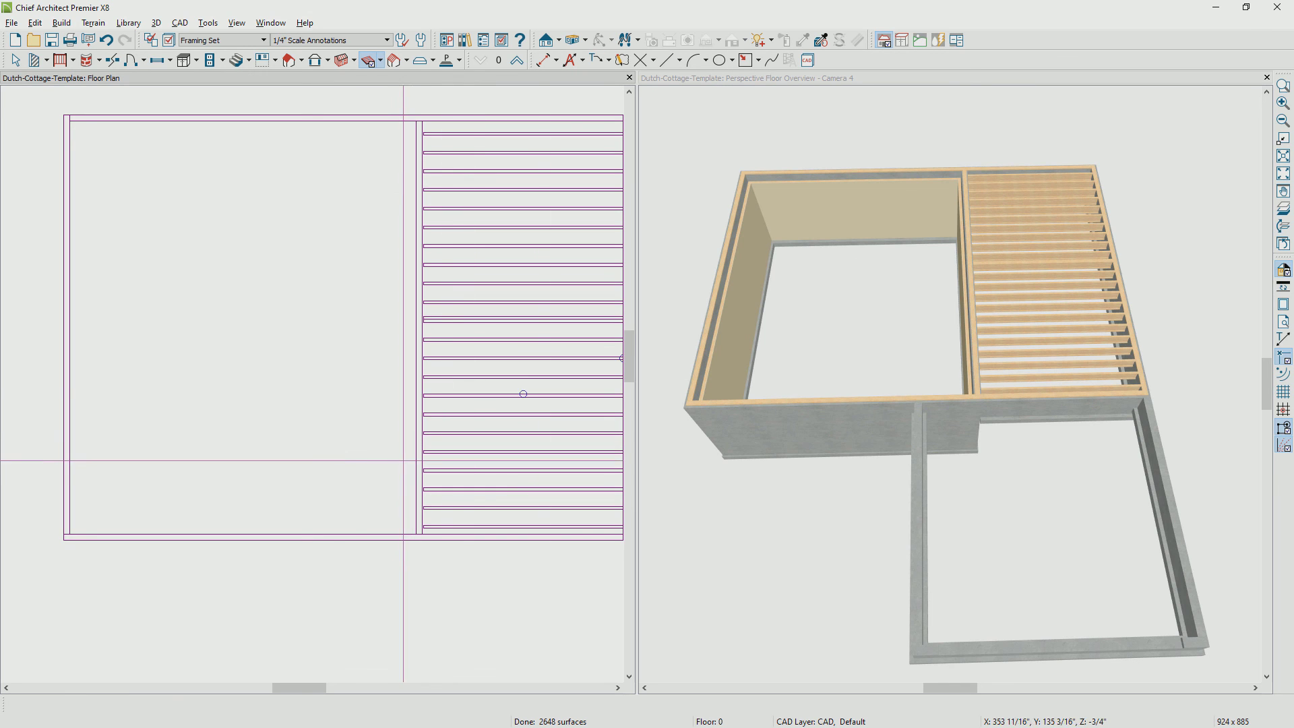
Step: Delete the middle-line and left-edge sill plates
key(space)
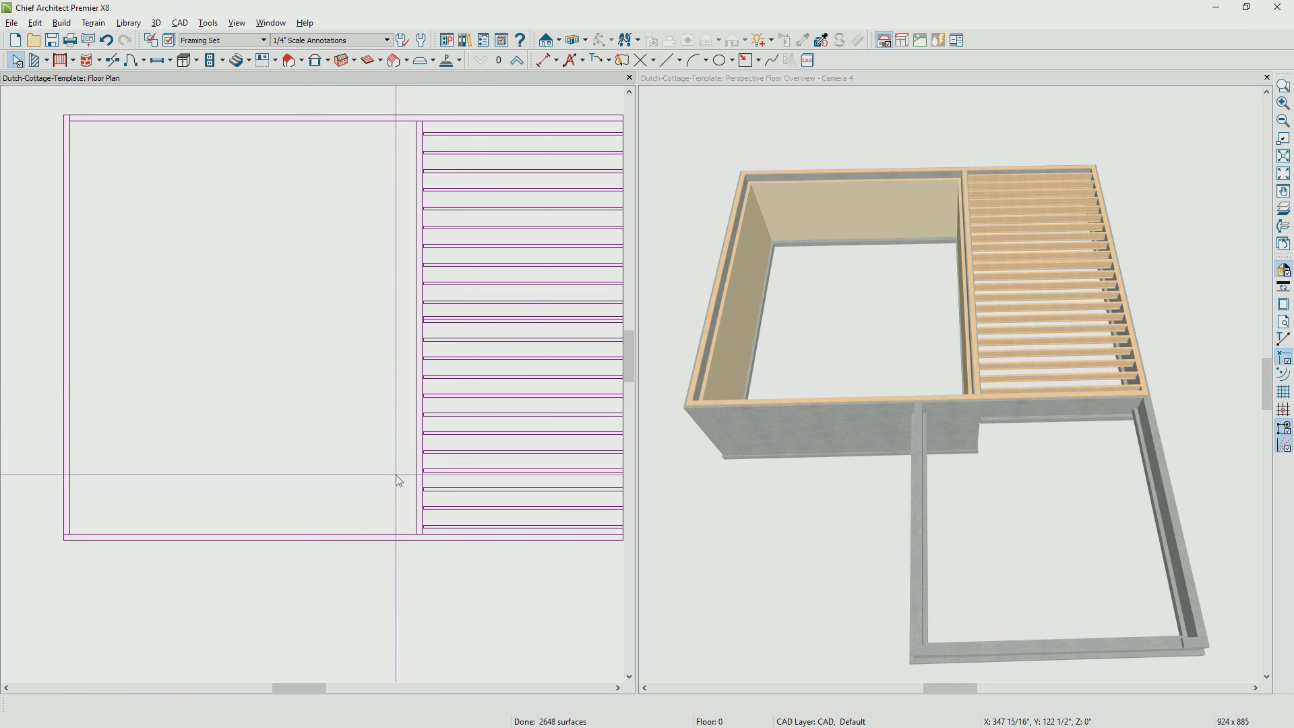
click(421, 505)
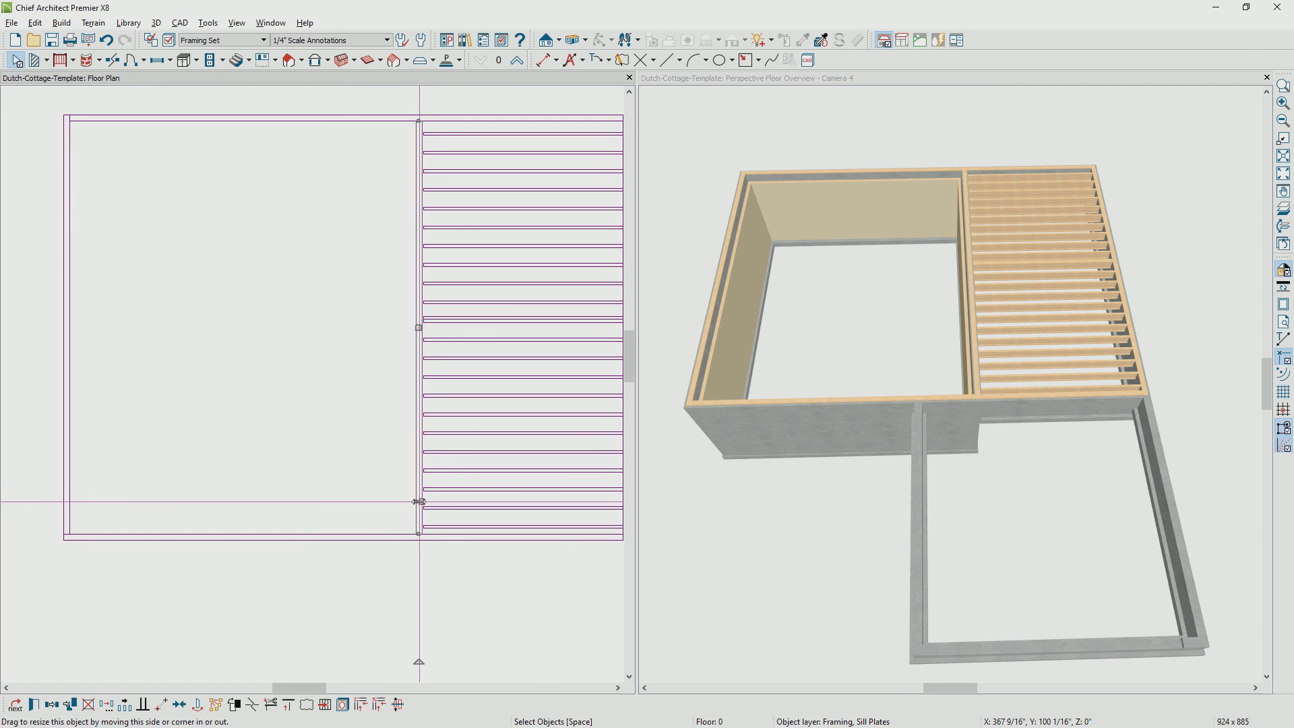
click(68, 456)
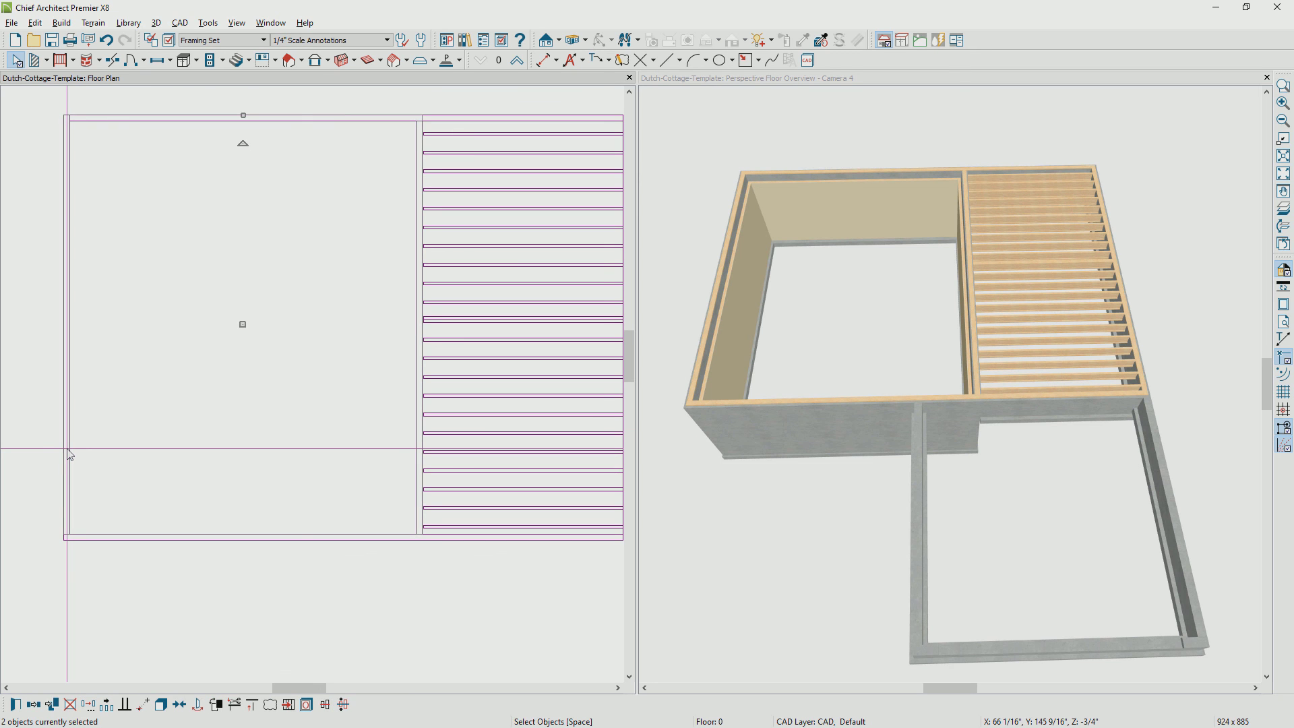
key(Delete)
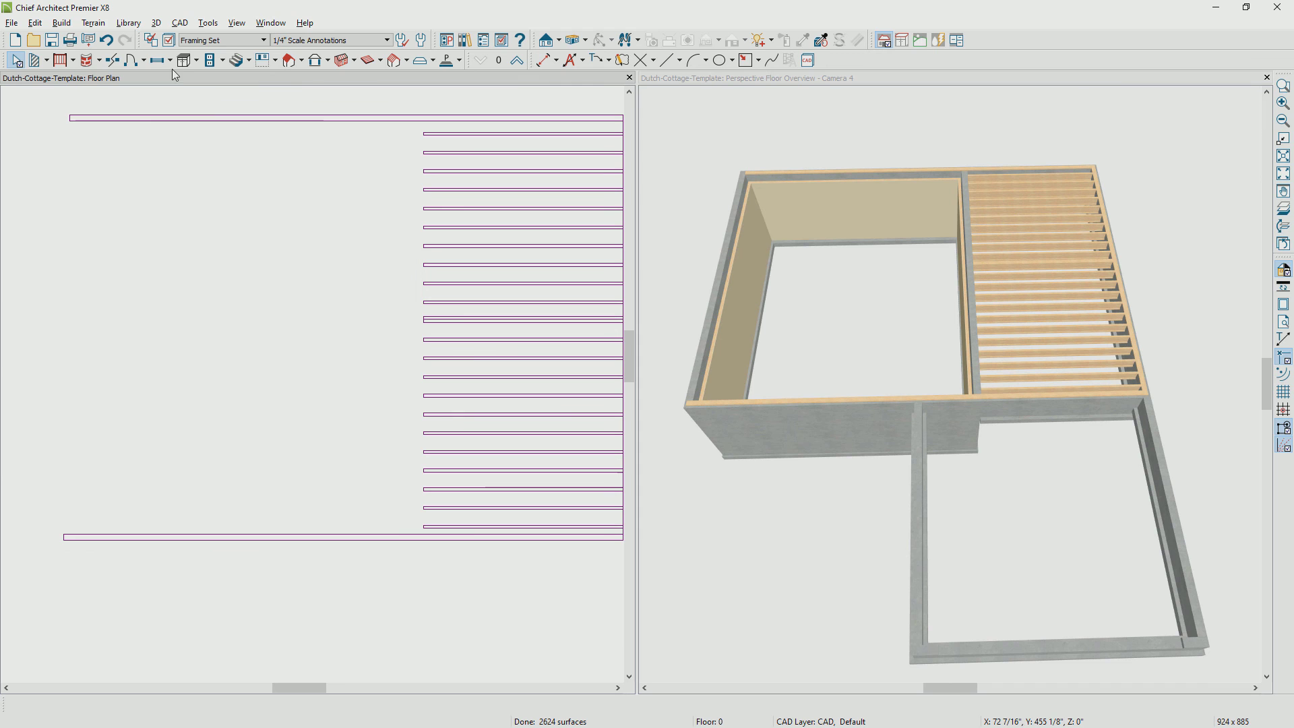
Step: Draw floor truss FTR-1 across the basement bottom and raise it about 1 3/4 inches
click(381, 66)
click(388, 109)
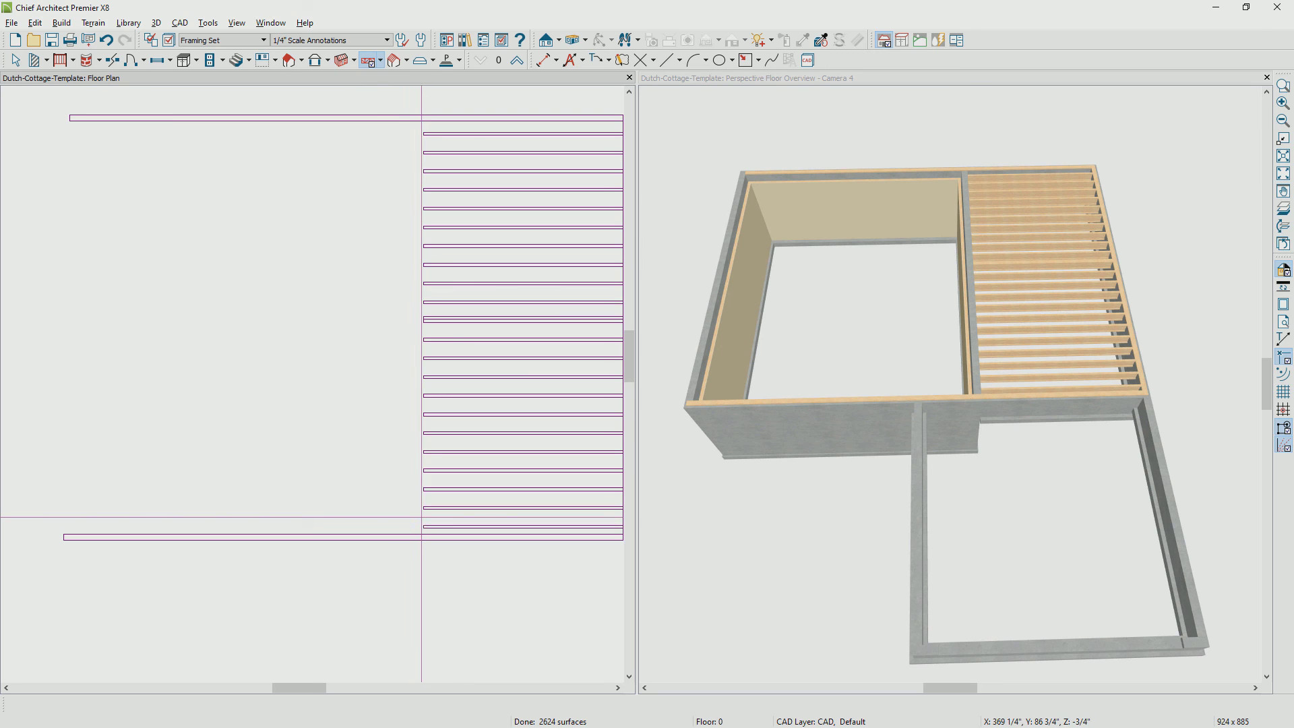
drag(424, 525, 63, 525)
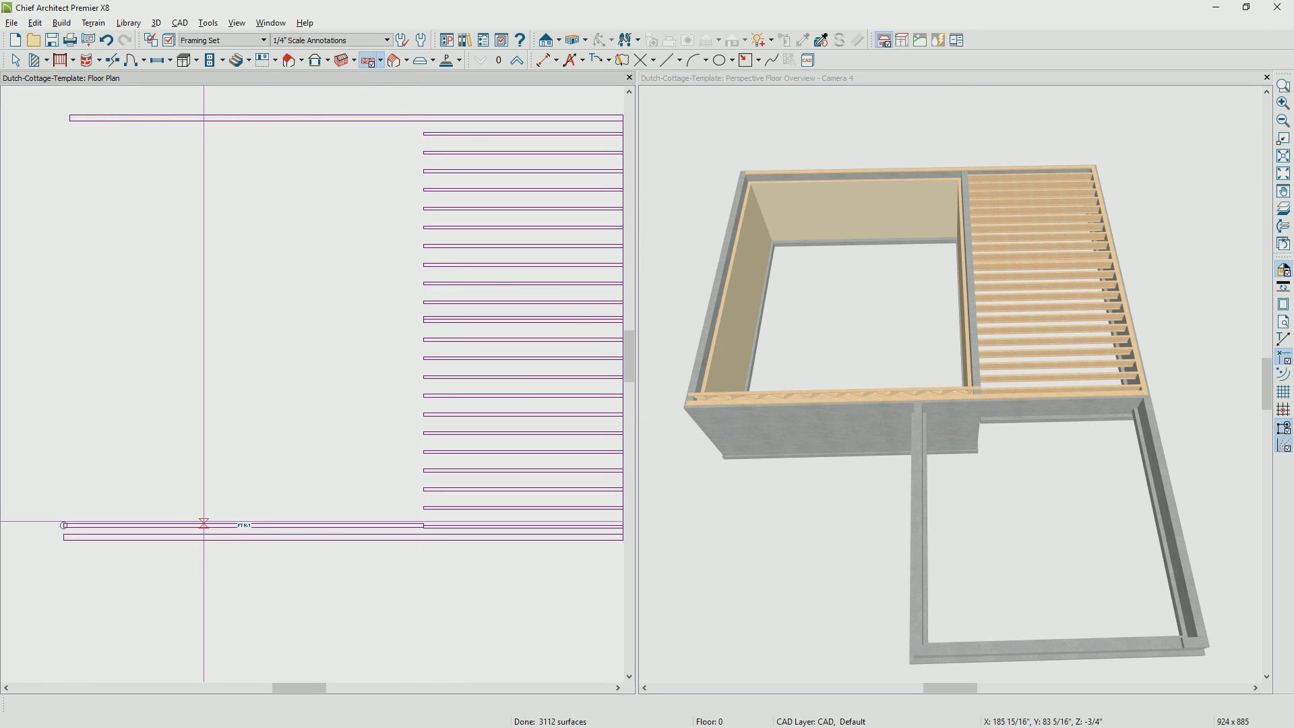
click(243, 525)
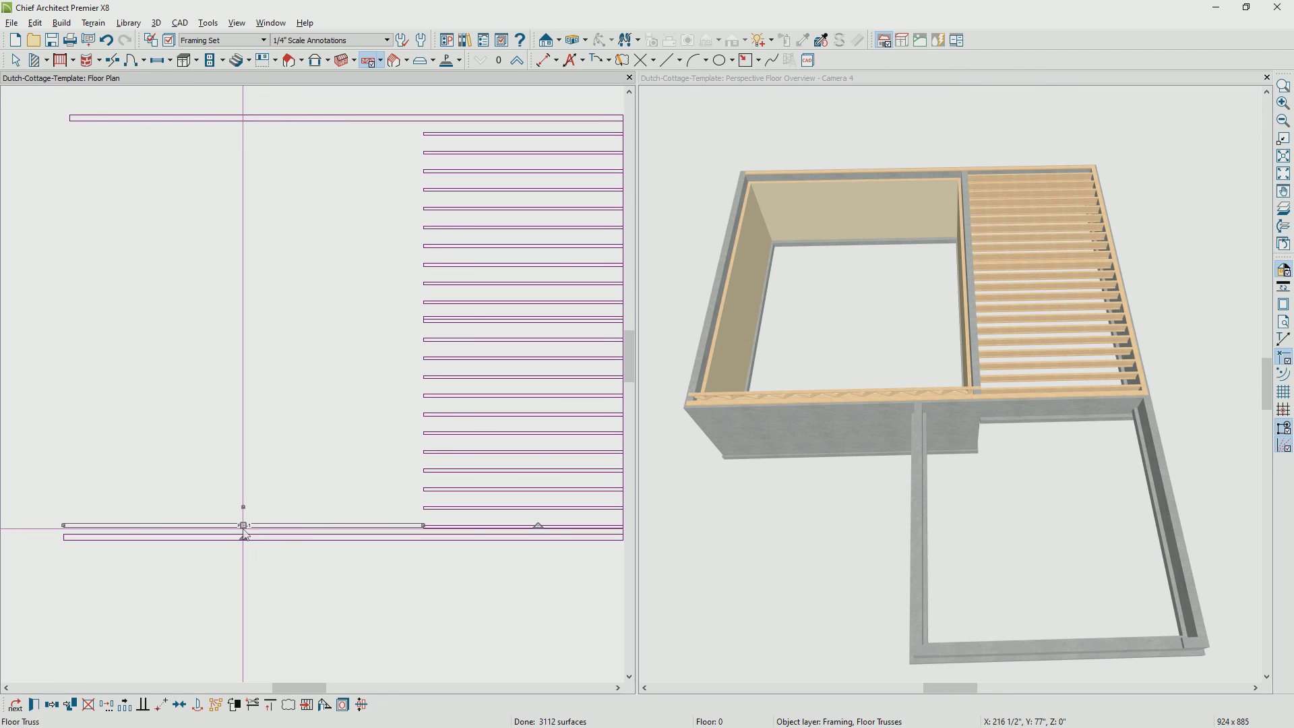
drag(244, 526, 246, 518)
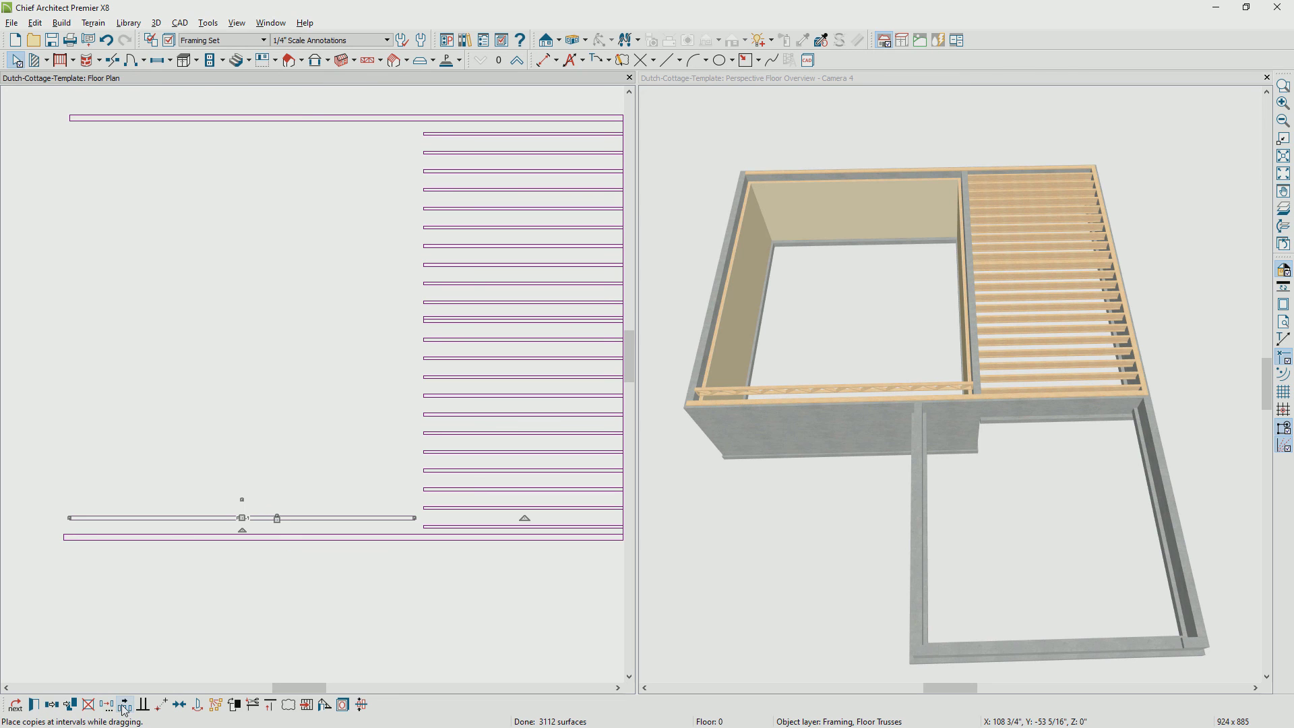
key(Escape)
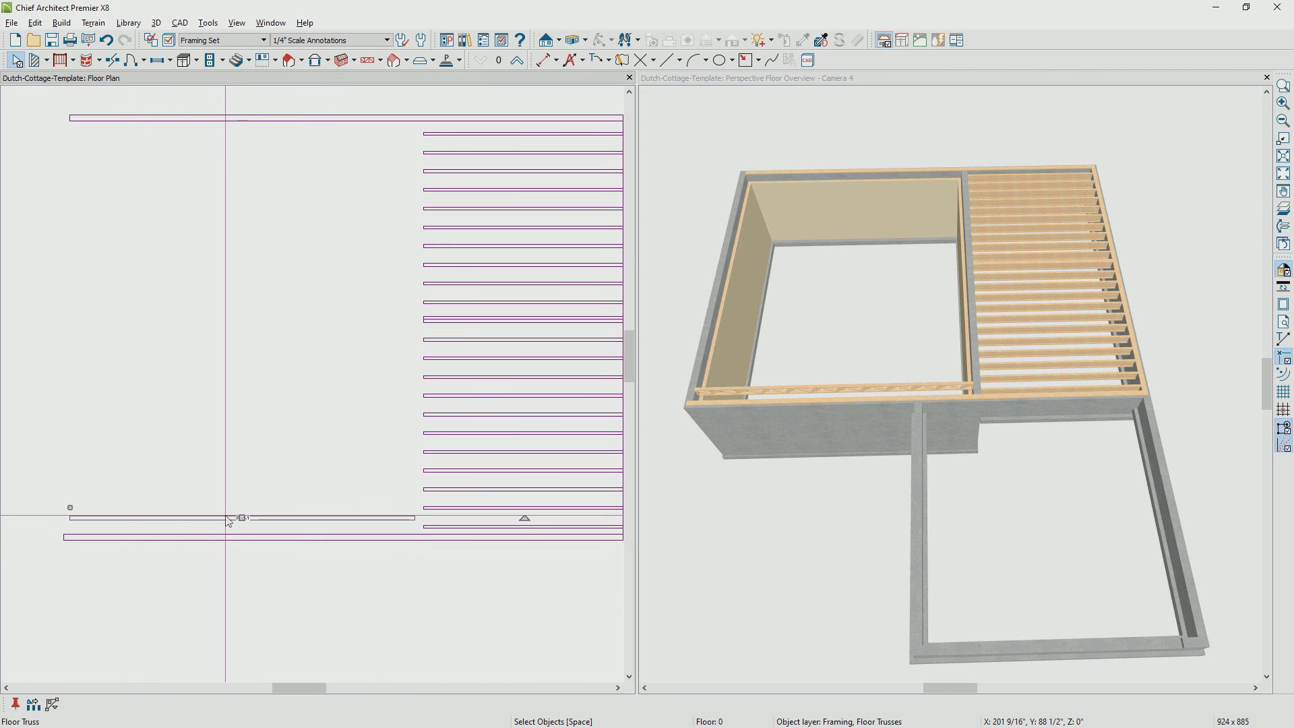
Step: Multiple-copy the truss upward at regular spacing up to the middle beam
click(242, 518)
drag(242, 517, 256, 127)
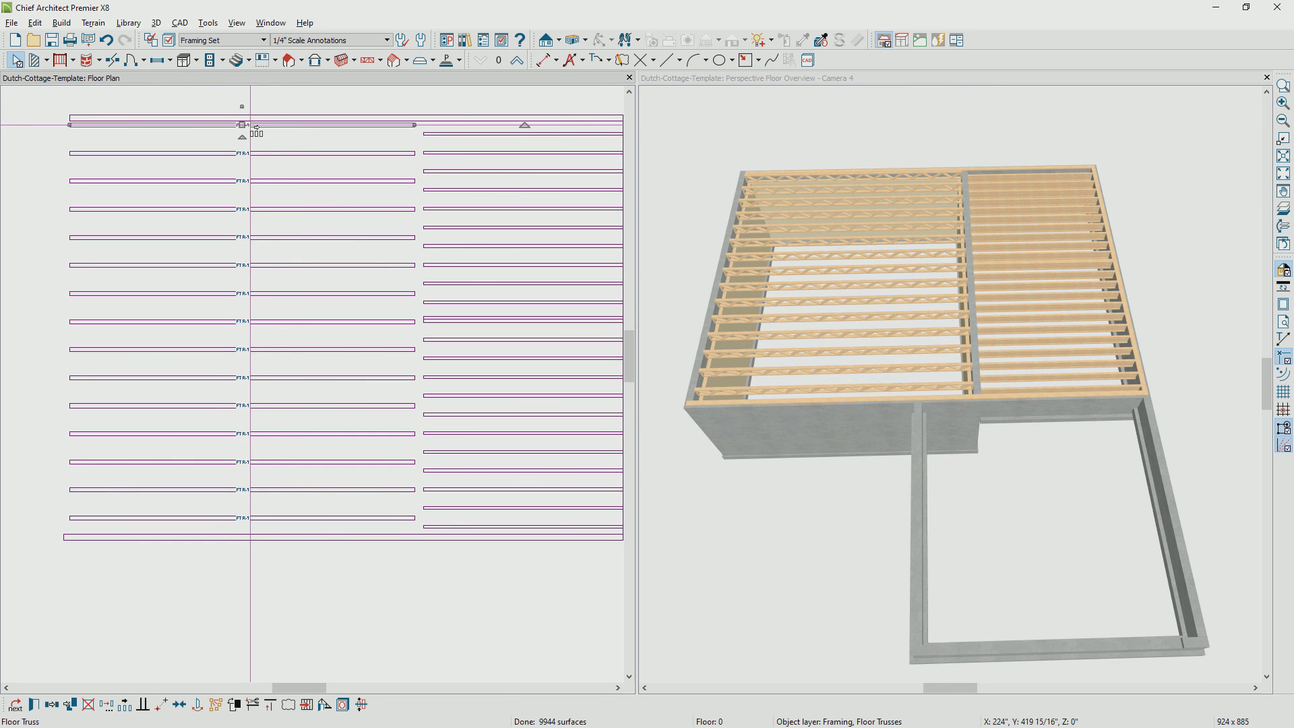
click(389, 667)
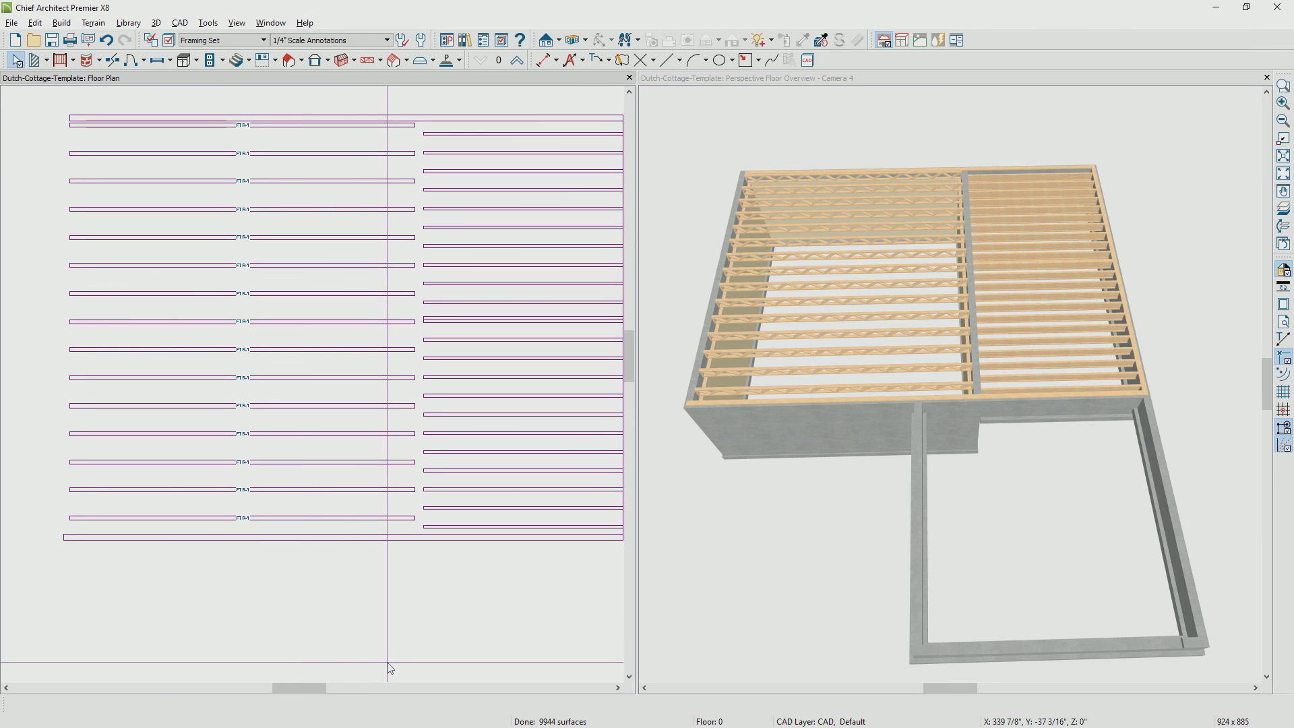
click(390, 668)
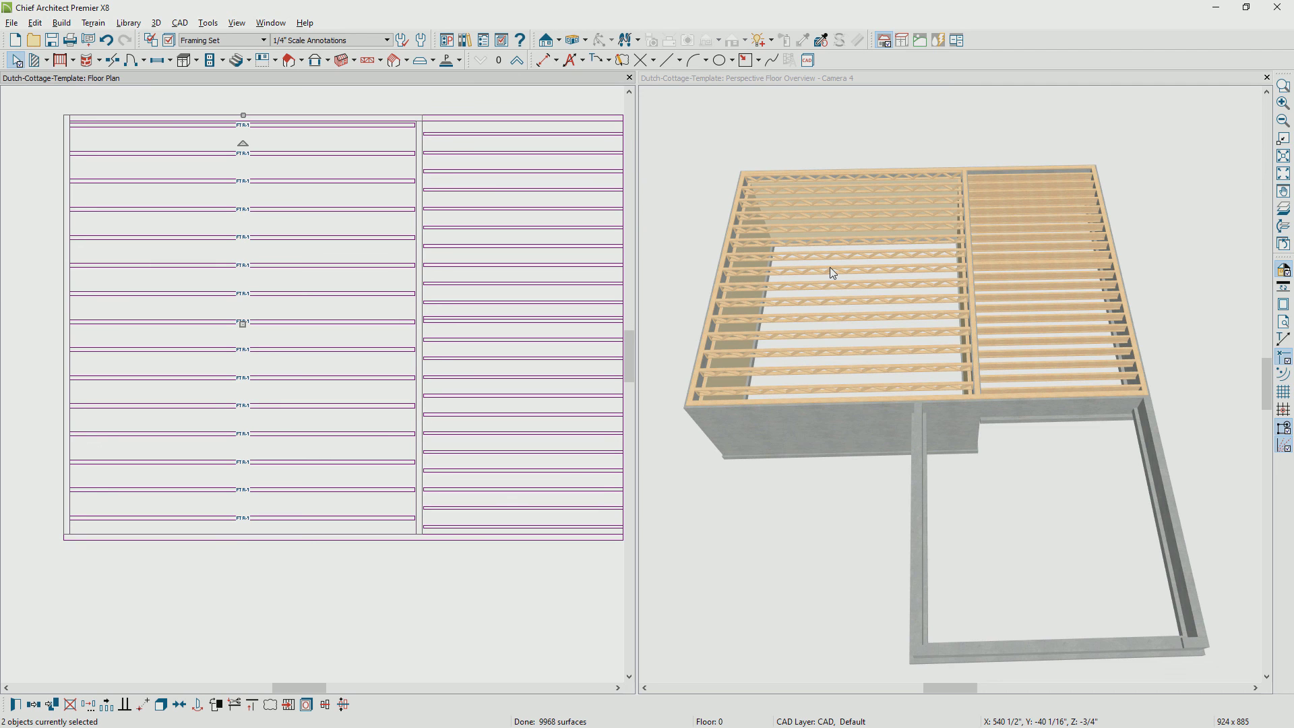
Step: Enable Build Floor Framing and Automatically Build Floor and Ceiling Framing to rebuild the joists
key(ctrl+v)
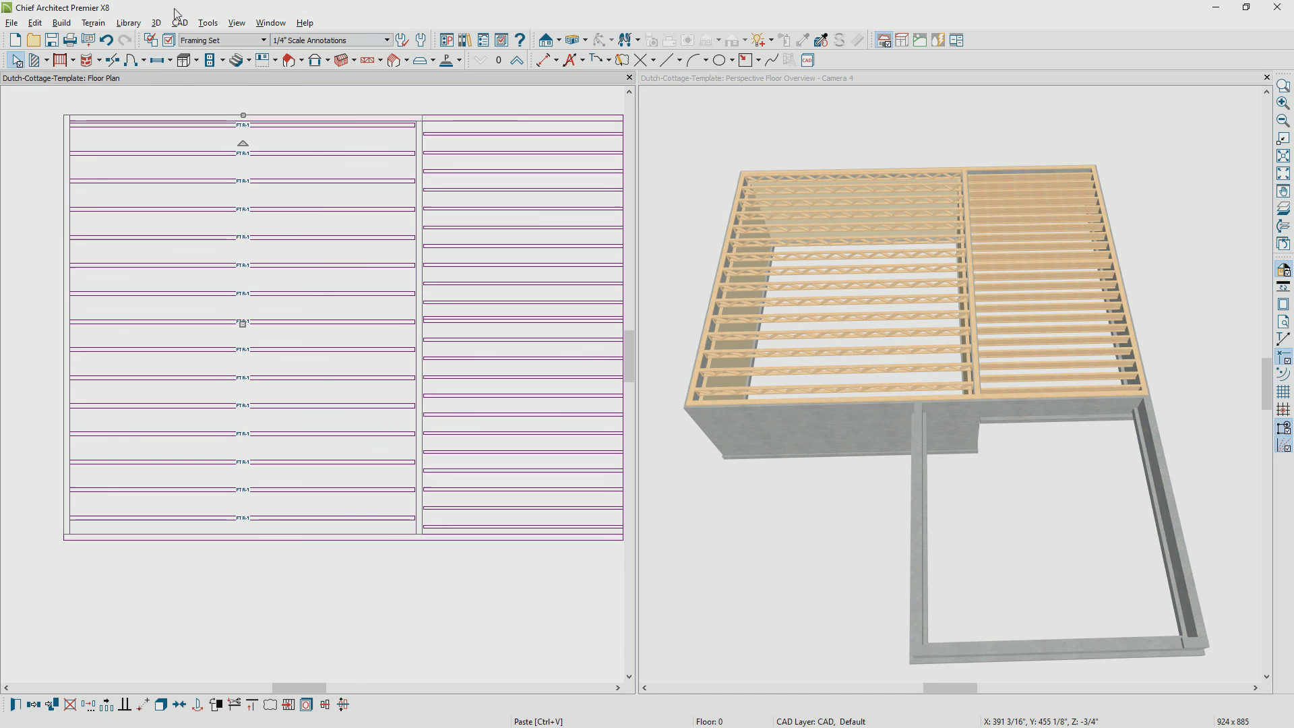
click(64, 24)
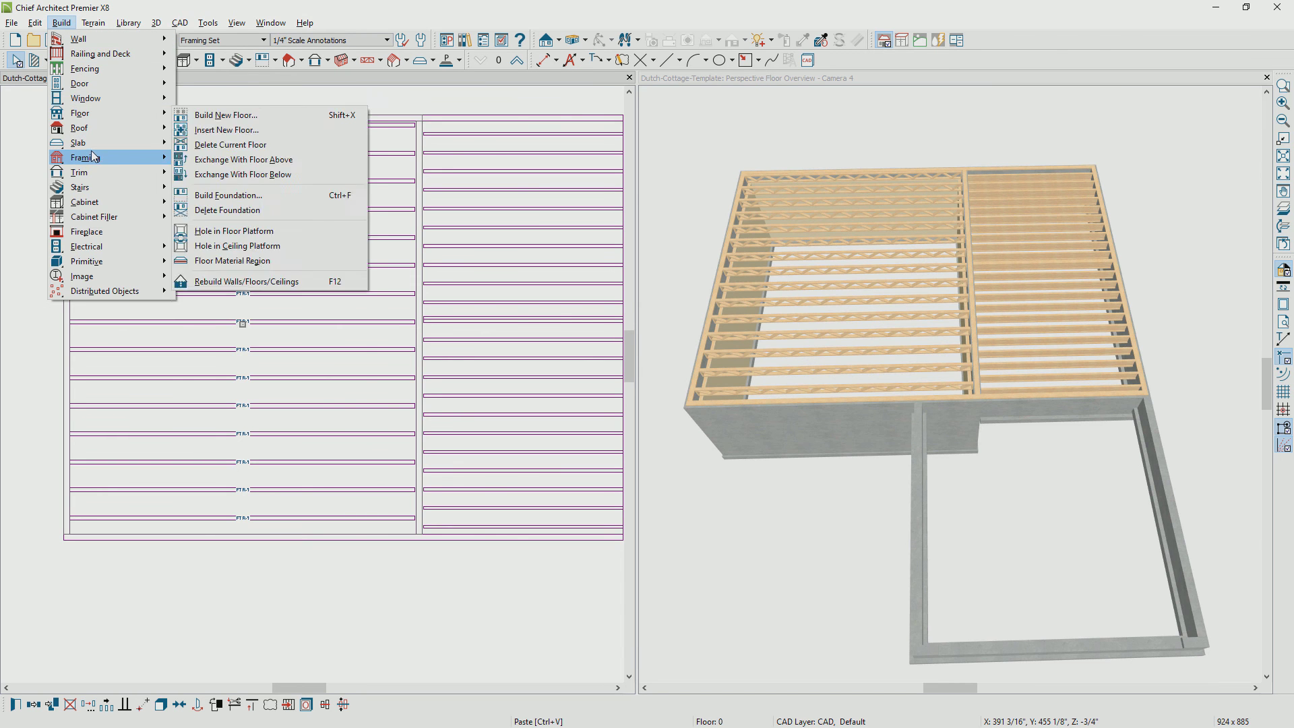
mouse_move(93, 157)
click(216, 165)
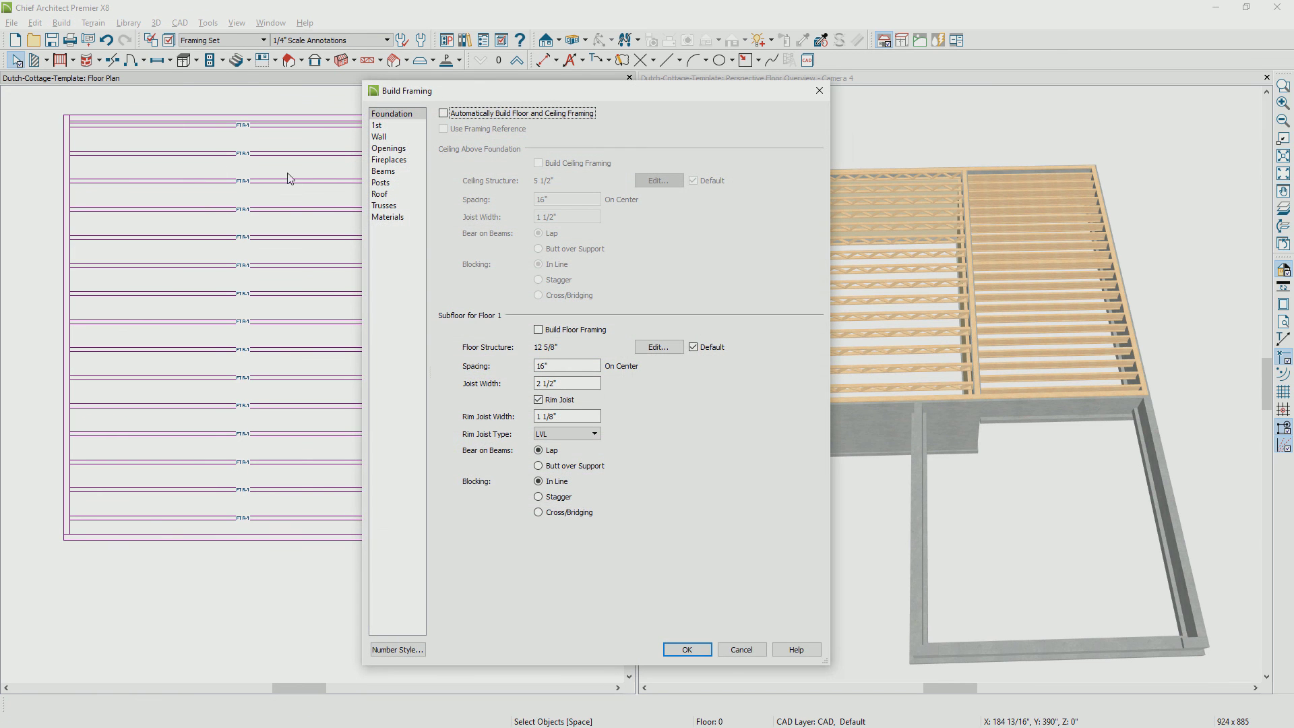
click(566, 331)
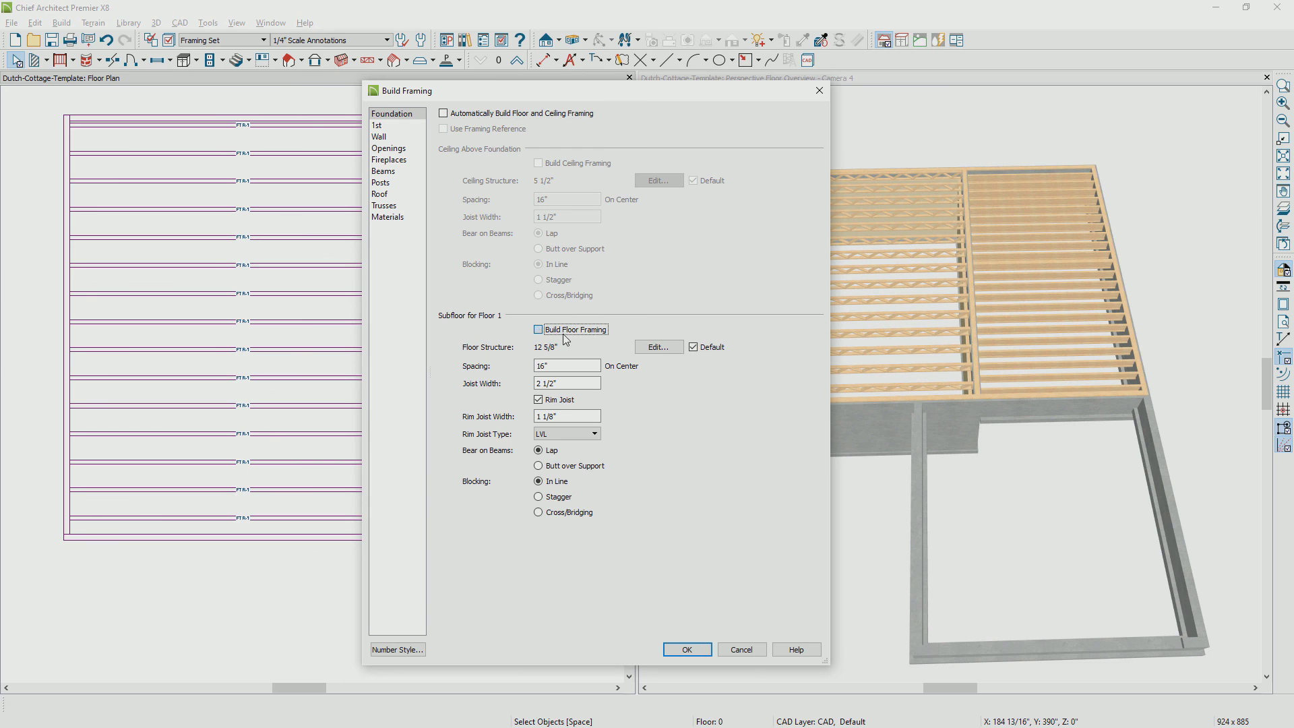
click(467, 113)
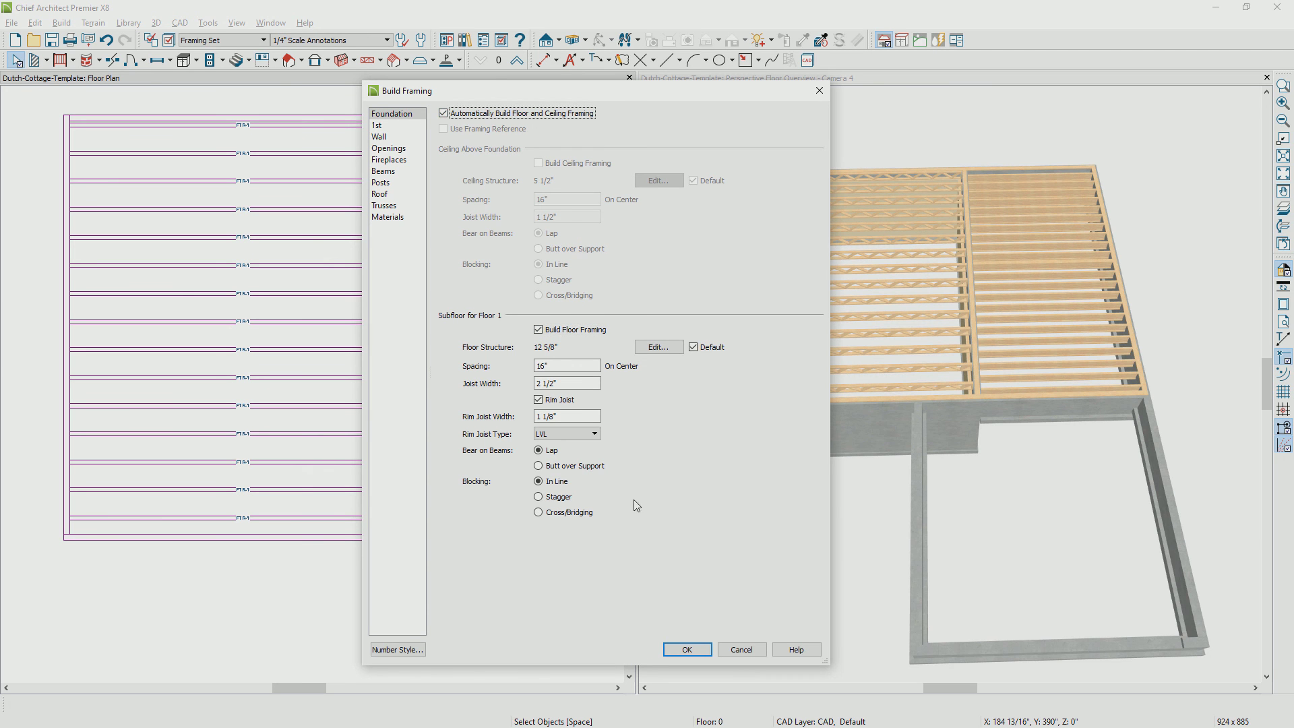
click(687, 649)
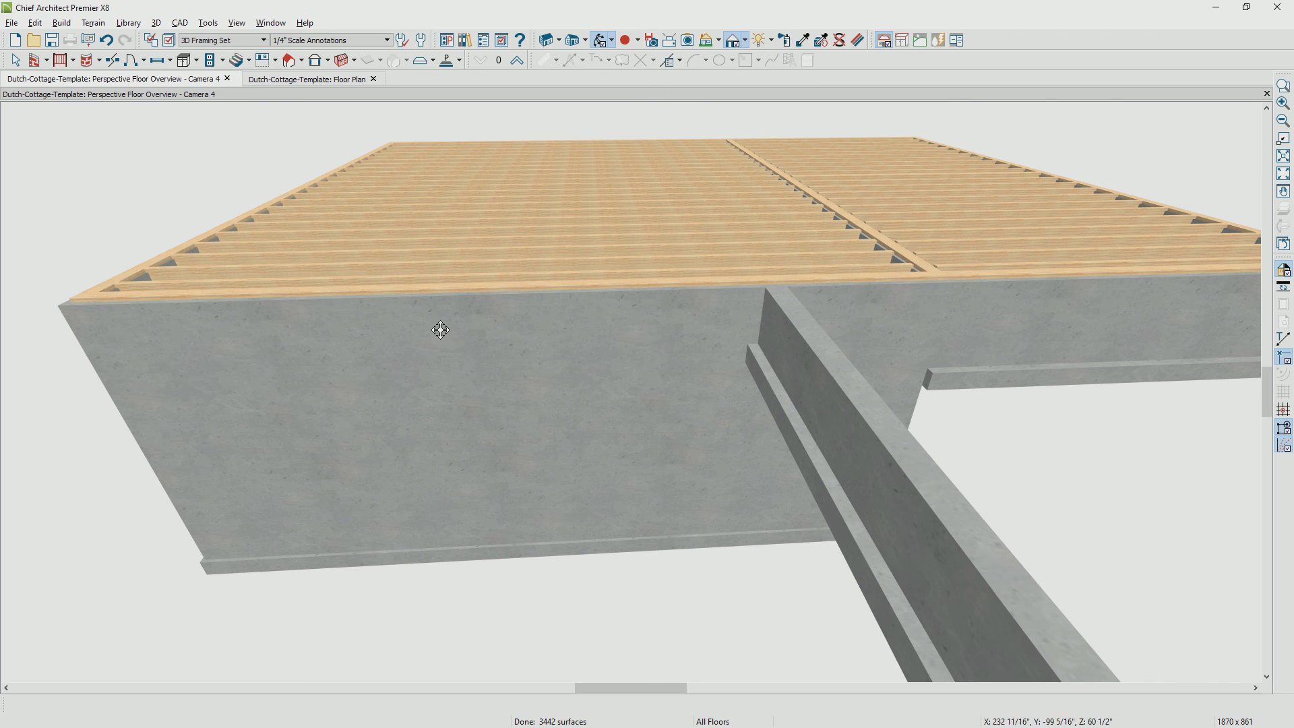
Step: Orbit and zoom out the 3D view to inspect the rebuilt floor joists
drag(448, 332, 509, 344)
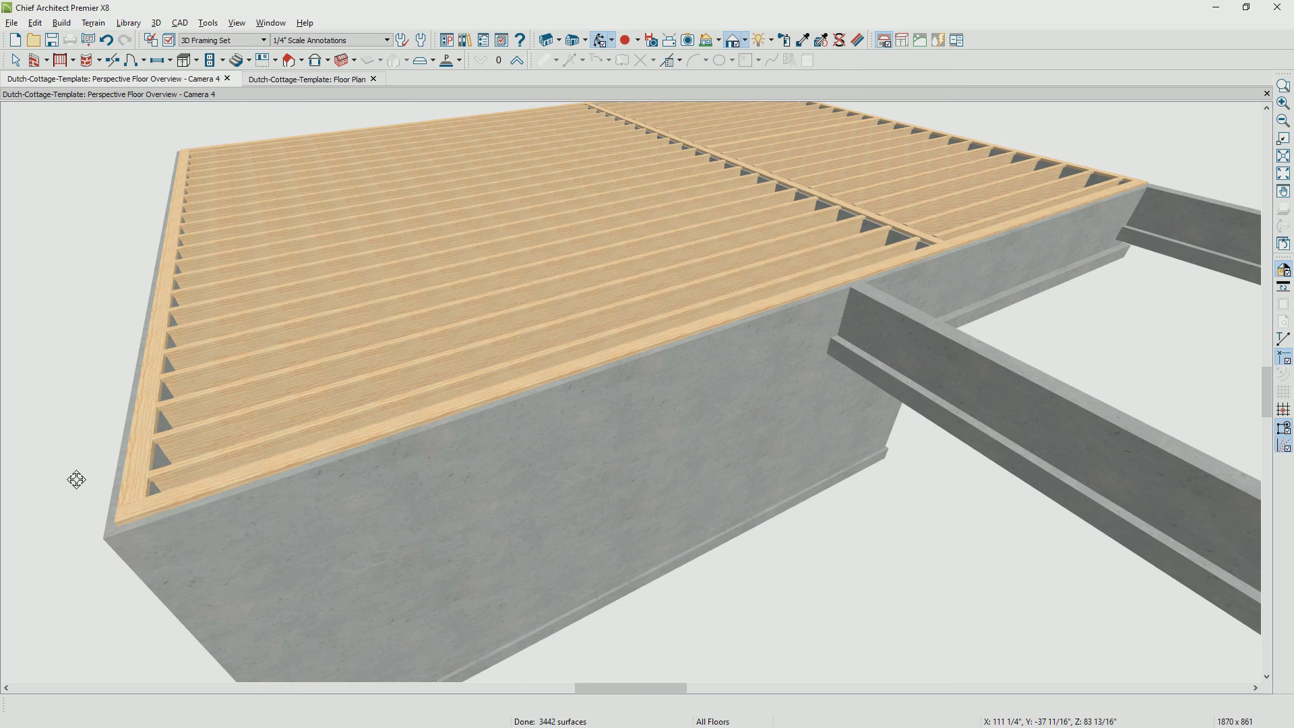
scroll(76, 480, down, 5)
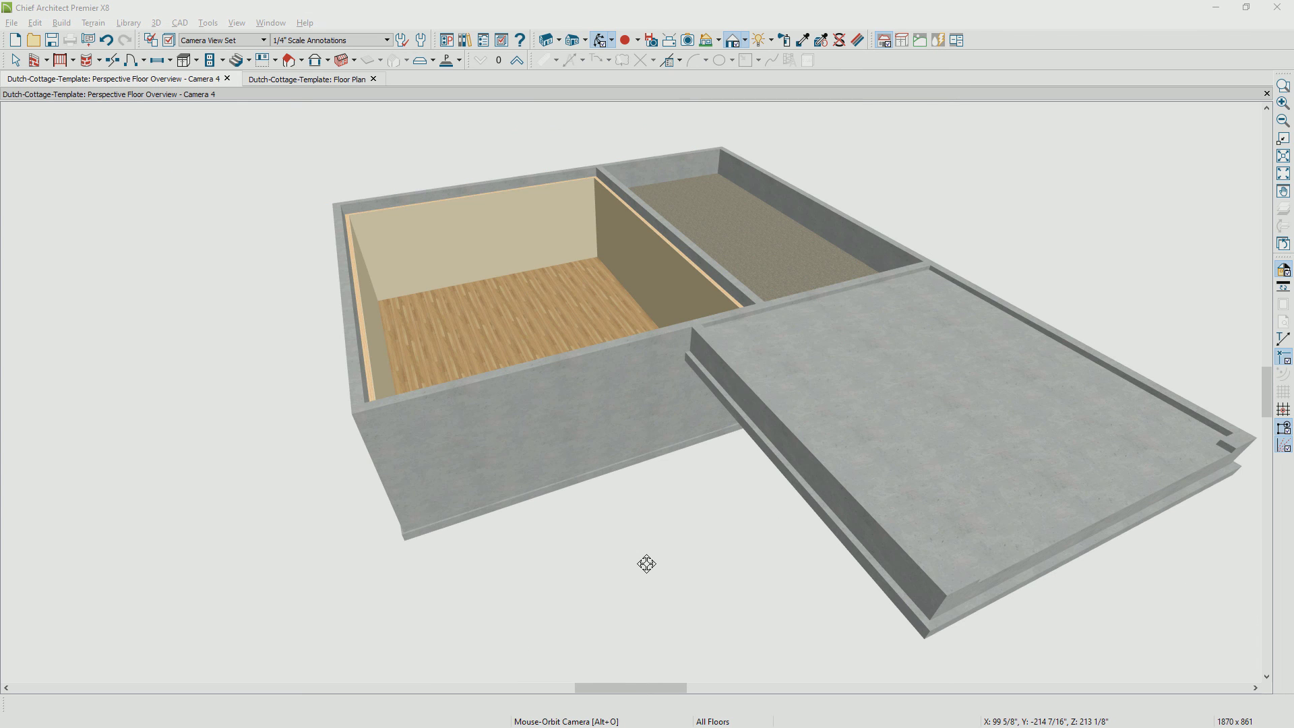